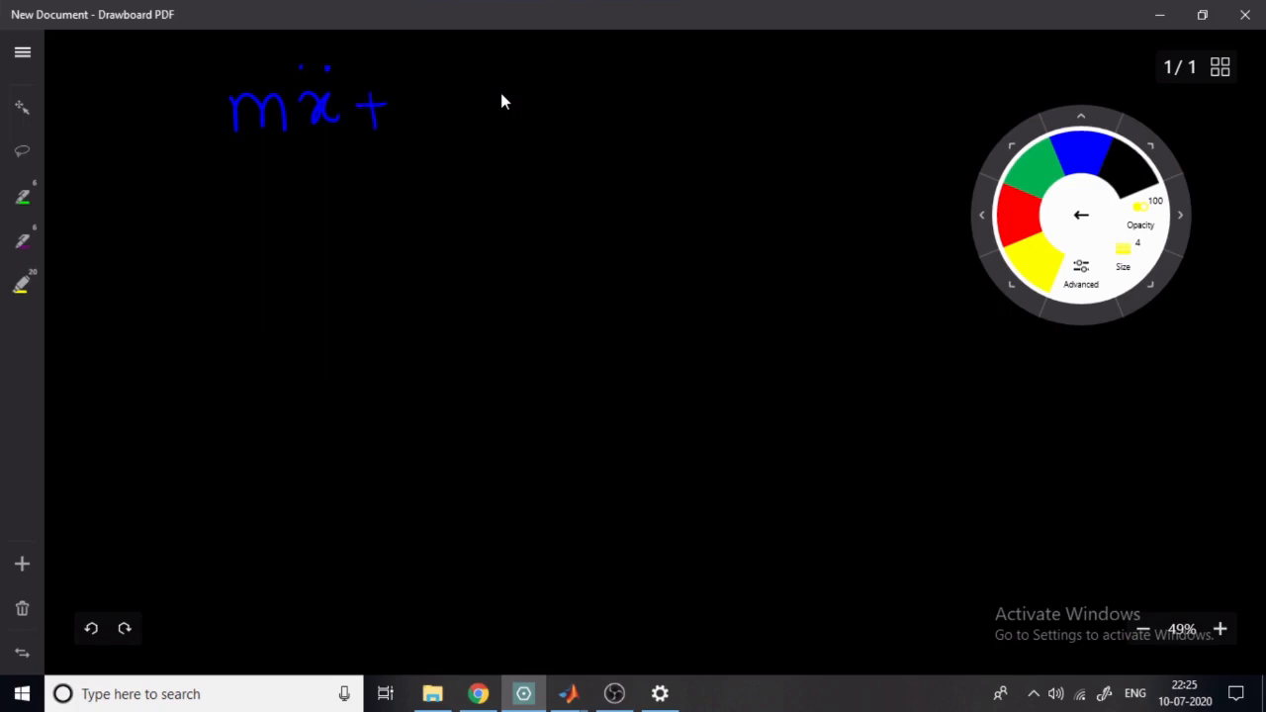
- Complete the handwritten equation of motion with the terms cẋ + kx = F(t)
{"action": "mouse_move", "coordinate": [429, 96]}
{"action": "left_mouse_down"}
{"action": "mouse_move", "coordinate": [414, 119]}
{"action": "mouse_move", "coordinate": [429, 121]}
{"action": "left_mouse_up"}
{"action": "mouse_move", "coordinate": [450, 97]}
{"action": "left_mouse_down"}
{"action": "mouse_move", "coordinate": [455, 122]}
{"action": "mouse_move", "coordinate": [534, 101]}
{"action": "left_mouse_up"}
{"action": "mouse_move", "coordinate": [512, 89]}
{"action": "left_mouse_down"}
{"action": "mouse_move", "coordinate": [519, 121]}
{"action": "mouse_move", "coordinate": [654, 93]}
{"action": "left_mouse_up"}
{"action": "mouse_move", "coordinate": [629, 108]}
{"action": "left_mouse_down"}
{"action": "mouse_move", "coordinate": [656, 108]}
{"action": "mouse_move", "coordinate": [675, 127]}
{"action": "mouse_move", "coordinate": [695, 86]}
{"action": "left_mouse_up"}
{"action": "left_click_drag", "start_coordinate": [678, 104], "coordinate": [712, 124]}
{"action": "mouse_move", "coordinate": [730, 81]}
{"action": "left_mouse_down"}
{"action": "mouse_move", "coordinate": [733, 113]}
{"action": "mouse_move", "coordinate": [740, 94]}
{"action": "left_mouse_up"}
{"action": "left_click_drag", "start_coordinate": [746, 81], "coordinate": [748, 123]}
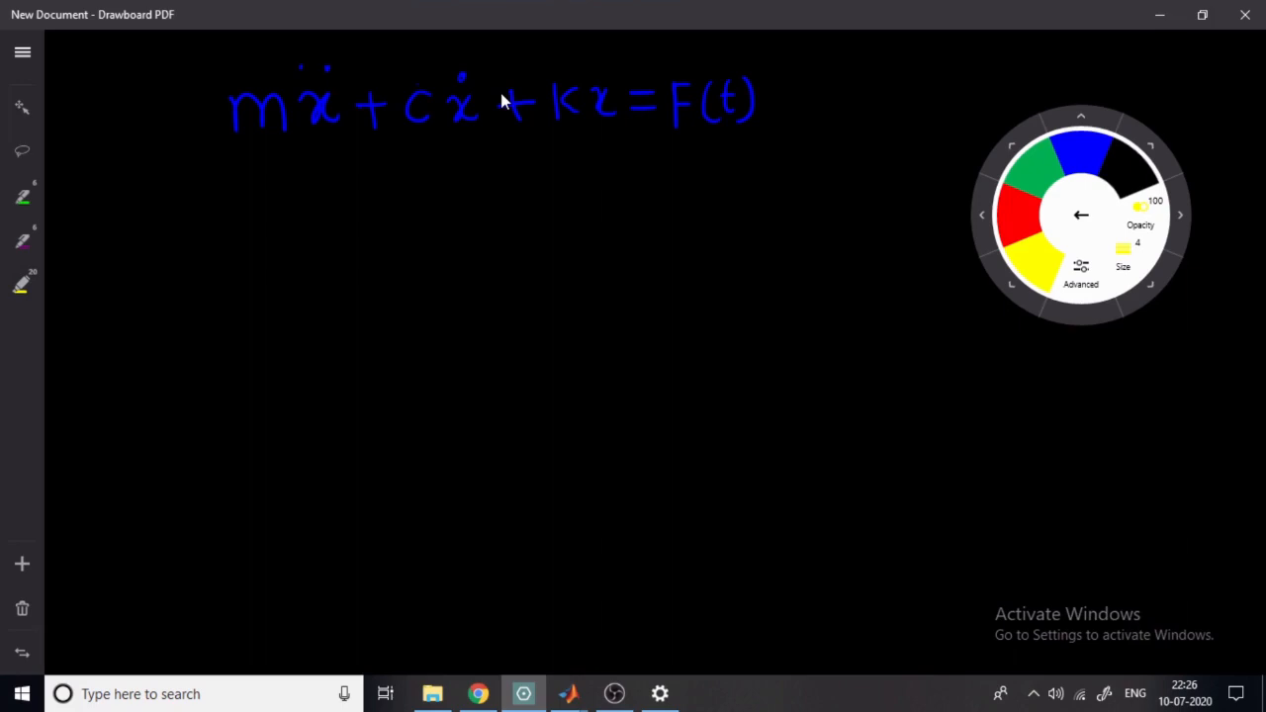
- Underline ẍ in the equation and write the rearranged form ẍ = (F(t) − cẋ − kx)/m below it
{"action": "mouse_move", "coordinate": [300, 197]}
{"action": "left_mouse_down"}
{"action": "mouse_move", "coordinate": [298, 216]}
{"action": "mouse_move", "coordinate": [335, 217]}
{"action": "mouse_move", "coordinate": [364, 197]}
{"action": "mouse_move", "coordinate": [374, 207]}
{"action": "left_mouse_up"}
{"action": "left_click_drag", "start_coordinate": [312, 135], "coordinate": [334, 137]}
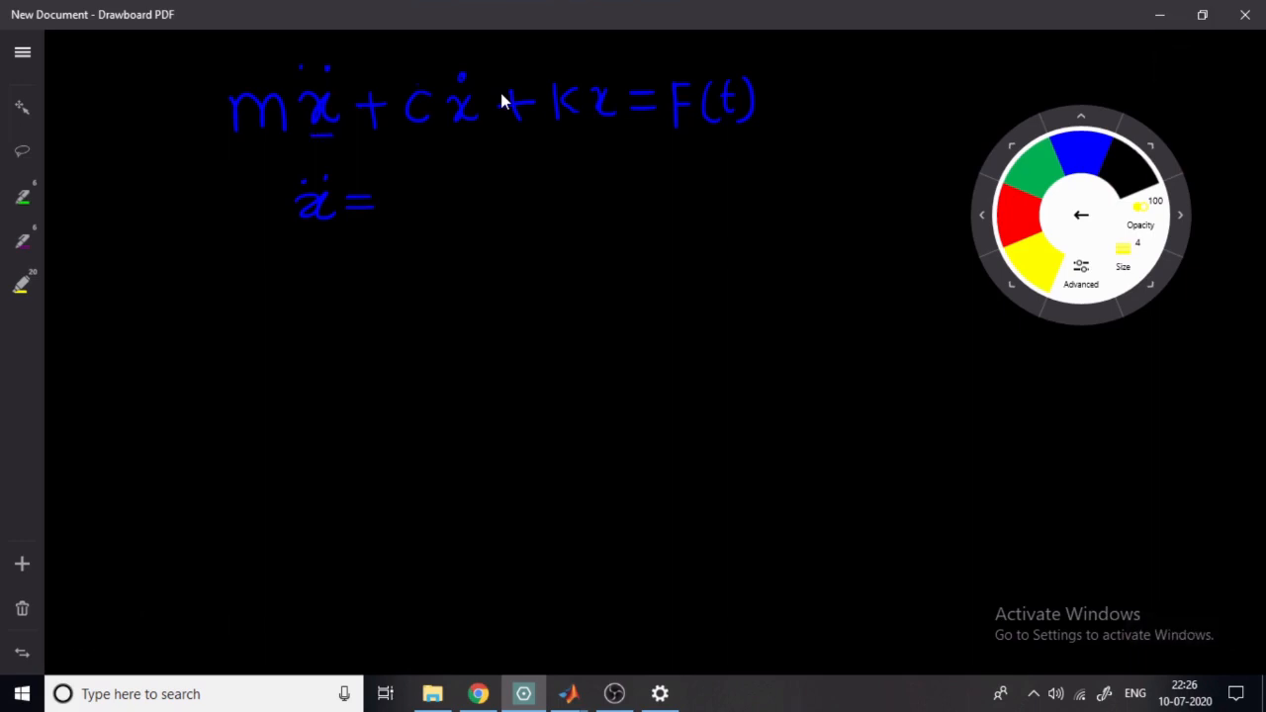
{"action": "mouse_move", "coordinate": [406, 215]}
{"action": "left_mouse_down"}
{"action": "mouse_move", "coordinate": [424, 181]}
{"action": "mouse_move", "coordinate": [433, 206]}
{"action": "left_mouse_up"}
{"action": "mouse_move", "coordinate": [455, 170]}
{"action": "left_mouse_down"}
{"action": "mouse_move", "coordinate": [471, 205]}
{"action": "mouse_move", "coordinate": [519, 185]}
{"action": "mouse_move", "coordinate": [582, 194]}
{"action": "left_mouse_up"}
{"action": "mouse_move", "coordinate": [592, 174]}
{"action": "left_mouse_down"}
{"action": "mouse_move", "coordinate": [586, 192]}
{"action": "mouse_move", "coordinate": [600, 196]}
{"action": "mouse_move", "coordinate": [639, 182]}
{"action": "mouse_move", "coordinate": [649, 200]}
{"action": "mouse_move", "coordinate": [669, 194]}
{"action": "left_mouse_up"}
{"action": "left_click", "coordinate": [583, 155]}
{"action": "left_click_drag", "start_coordinate": [678, 175], "coordinate": [700, 204]}
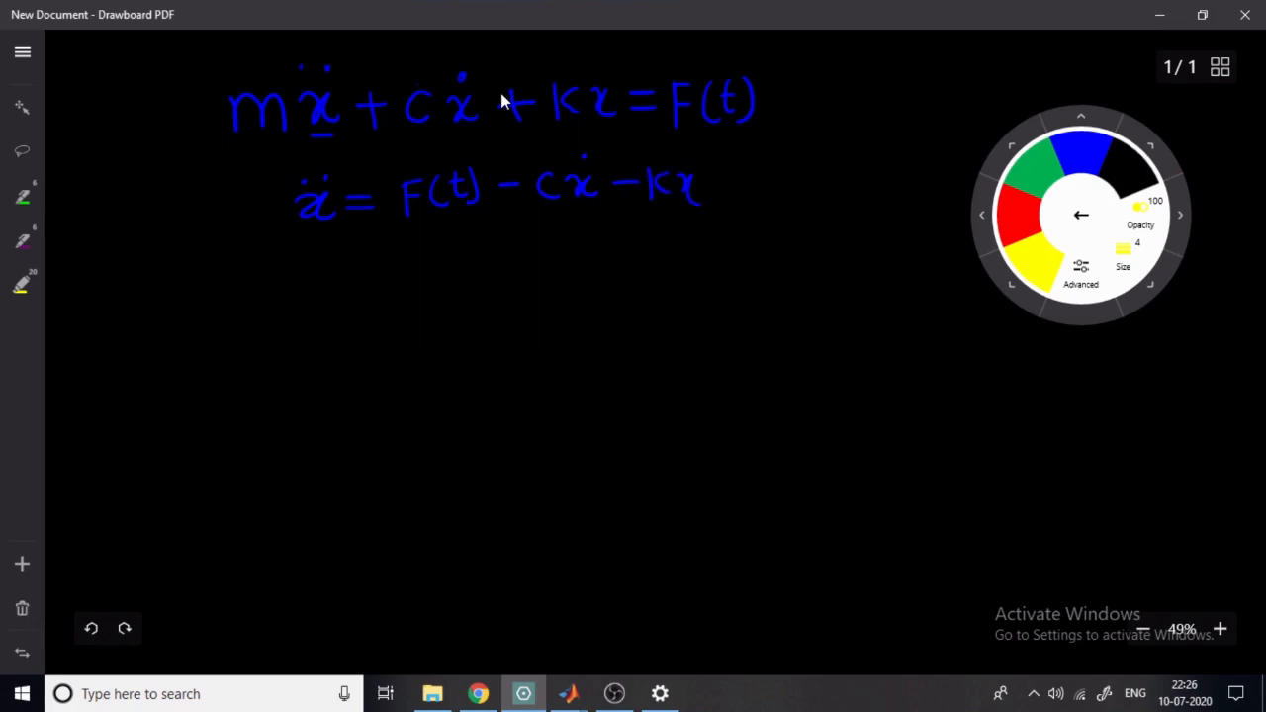
{"action": "left_click_drag", "start_coordinate": [408, 224], "coordinate": [687, 216]}
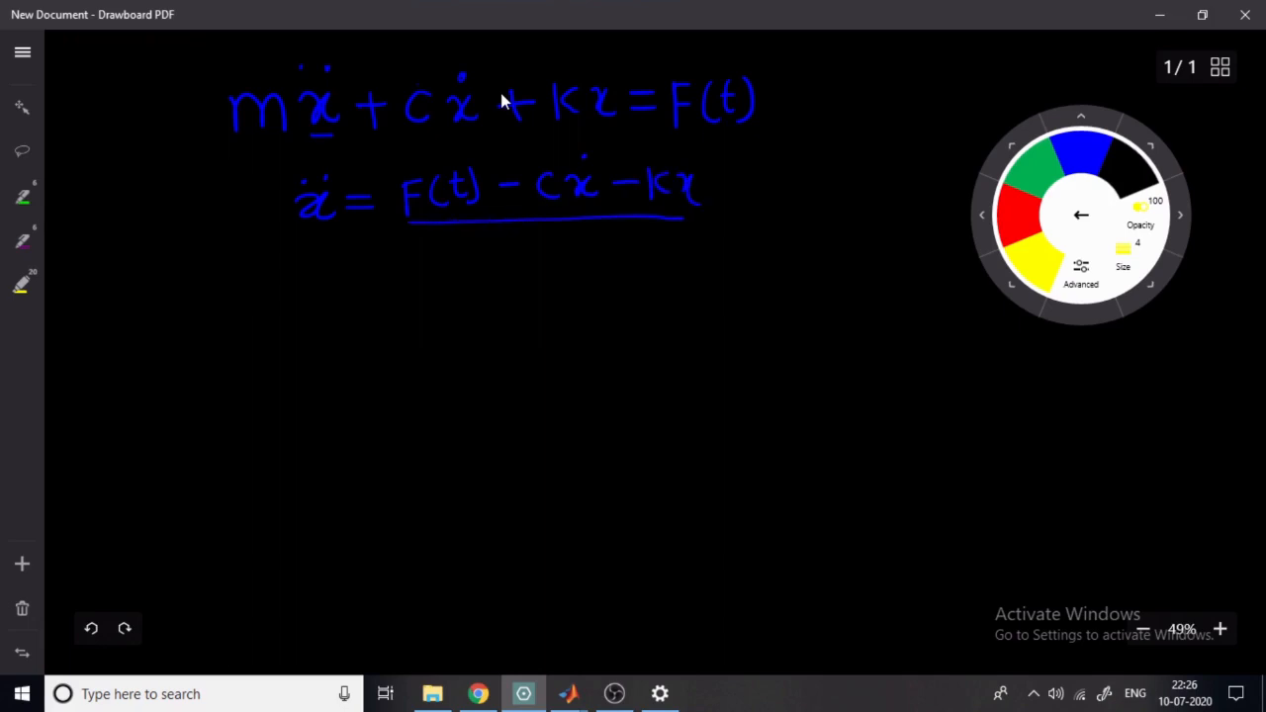
{"action": "left_click_drag", "start_coordinate": [524, 243], "coordinate": [564, 263]}
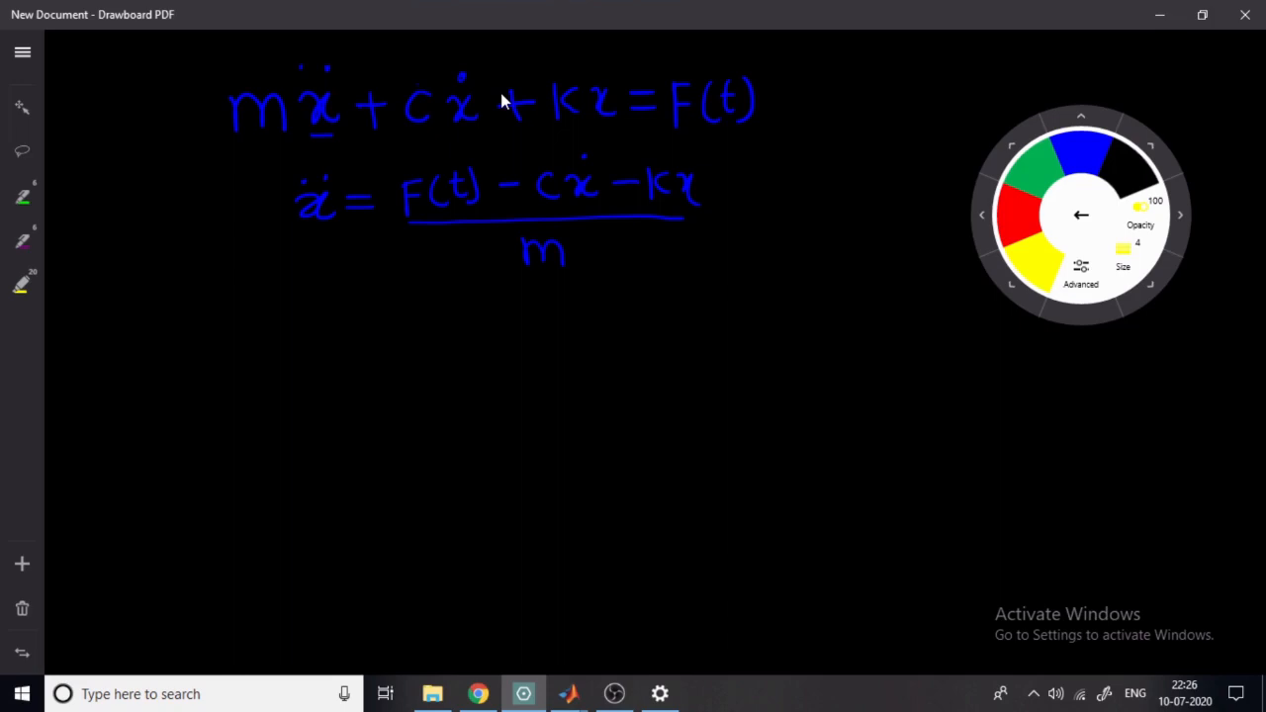
- Sketch a square block below the equations with an output arrow labelled ẍ and an input arrow labelled F(t)
{"action": "mouse_move", "coordinate": [326, 301]}
{"action": "left_mouse_down"}
{"action": "mouse_move", "coordinate": [329, 362]}
{"action": "mouse_move", "coordinate": [386, 316]}
{"action": "mouse_move", "coordinate": [391, 359]}
{"action": "mouse_move", "coordinate": [364, 360]}
{"action": "mouse_move", "coordinate": [433, 323]}
{"action": "mouse_move", "coordinate": [444, 286]}
{"action": "left_mouse_up"}
{"action": "left_click_drag", "start_coordinate": [459, 271], "coordinate": [448, 291]}
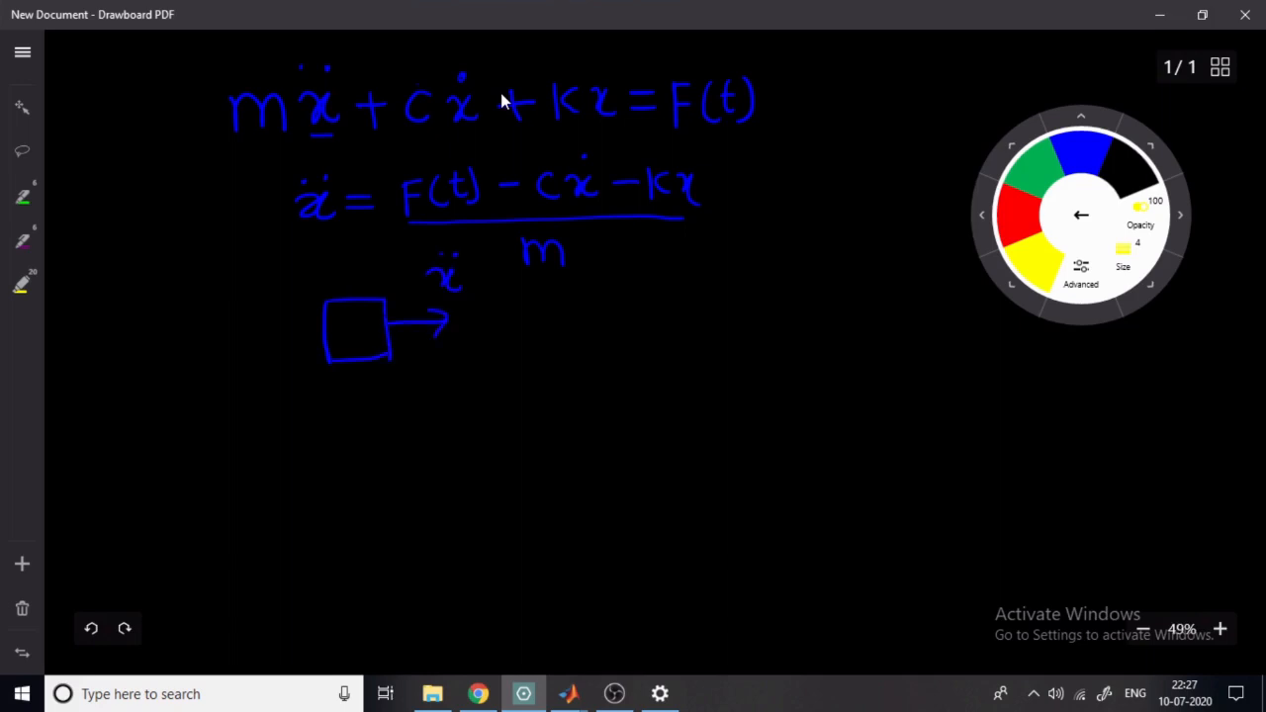
{"action": "left_click_drag", "start_coordinate": [256, 311], "coordinate": [317, 309]}
{"action": "mouse_move", "coordinate": [296, 300]}
{"action": "left_mouse_down"}
{"action": "mouse_move", "coordinate": [318, 308]}
{"action": "mouse_move", "coordinate": [298, 316]}
{"action": "left_mouse_up"}
{"action": "mouse_move", "coordinate": [183, 271]}
{"action": "left_mouse_down"}
{"action": "mouse_move", "coordinate": [178, 302]}
{"action": "mouse_move", "coordinate": [195, 267]}
{"action": "mouse_move", "coordinate": [190, 283]}
{"action": "left_mouse_up"}
{"action": "mouse_move", "coordinate": [210, 262]}
{"action": "left_mouse_down"}
{"action": "mouse_move", "coordinate": [203, 292]}
{"action": "mouse_move", "coordinate": [229, 267]}
{"action": "left_mouse_up"}
{"action": "left_click_drag", "start_coordinate": [233, 260], "coordinate": [233, 285]}
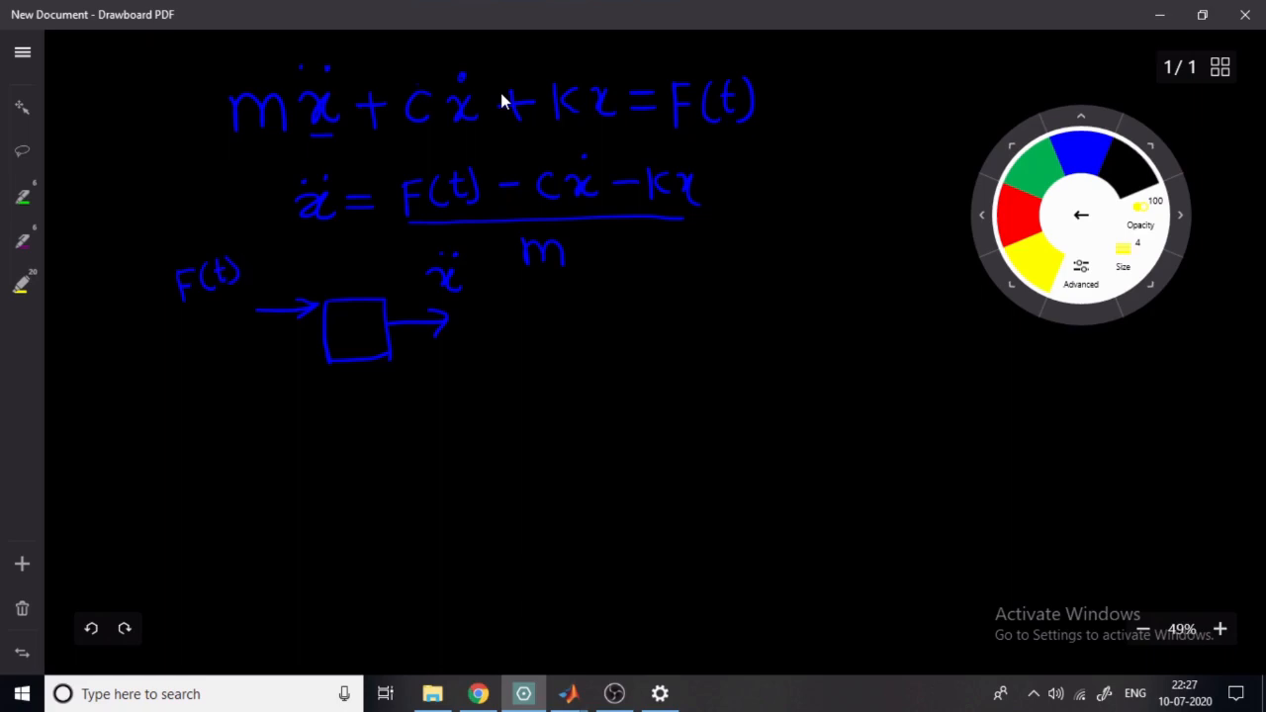
- Add two more input arrows to the square block and label them cẋ and kx
{"action": "left_click_drag", "start_coordinate": [257, 340], "coordinate": [313, 338]}
{"action": "left_click_drag", "start_coordinate": [313, 337], "coordinate": [293, 347]}
{"action": "left_click_drag", "start_coordinate": [208, 354], "coordinate": [209, 369]}
{"action": "left_click_drag", "start_coordinate": [212, 354], "coordinate": [227, 356]}
{"action": "left_click_drag", "start_coordinate": [227, 362], "coordinate": [319, 363]}
{"action": "mouse_move", "coordinate": [301, 353]}
{"action": "left_mouse_down"}
{"action": "mouse_move", "coordinate": [320, 360]}
{"action": "mouse_move", "coordinate": [310, 374]}
{"action": "left_mouse_up"}
{"action": "mouse_move", "coordinate": [209, 412]}
{"action": "left_mouse_down"}
{"action": "mouse_move", "coordinate": [213, 431]}
{"action": "mouse_move", "coordinate": [234, 432]}
{"action": "mouse_move", "coordinate": [257, 410]}
{"action": "left_mouse_up"}
{"action": "left_click_drag", "start_coordinate": [252, 423], "coordinate": [277, 424]}
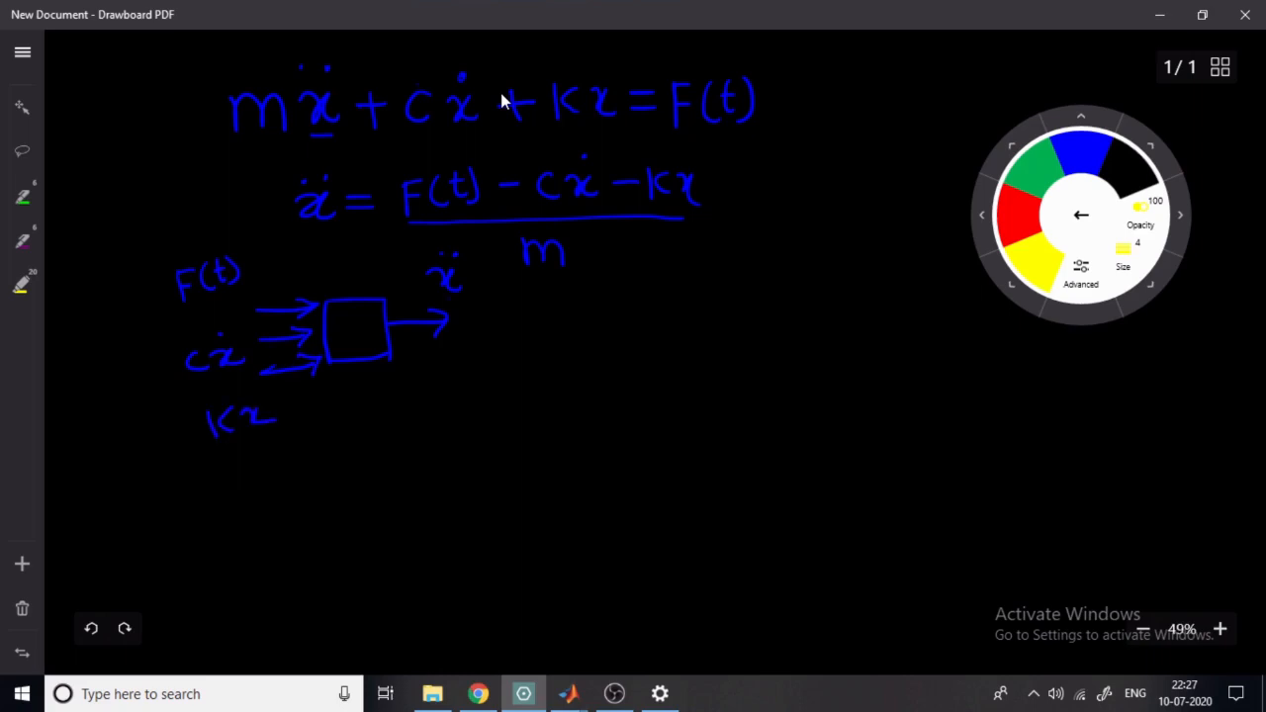
- Label the square block as Sum and extend its output through a 1/m gain and two 1/s integrator blocks
{"action": "mouse_move", "coordinate": [350, 323]}
{"action": "left_mouse_down"}
{"action": "mouse_move", "coordinate": [336, 341]}
{"action": "mouse_move", "coordinate": [376, 327]}
{"action": "left_mouse_up"}
{"action": "mouse_move", "coordinate": [450, 300]}
{"action": "left_mouse_down"}
{"action": "mouse_move", "coordinate": [450, 328]}
{"action": "mouse_move", "coordinate": [514, 312]}
{"action": "mouse_move", "coordinate": [477, 347]}
{"action": "mouse_move", "coordinate": [469, 326]}
{"action": "mouse_move", "coordinate": [501, 321]}
{"action": "mouse_move", "coordinate": [511, 338]}
{"action": "mouse_move", "coordinate": [560, 313]}
{"action": "mouse_move", "coordinate": [562, 354]}
{"action": "left_mouse_up"}
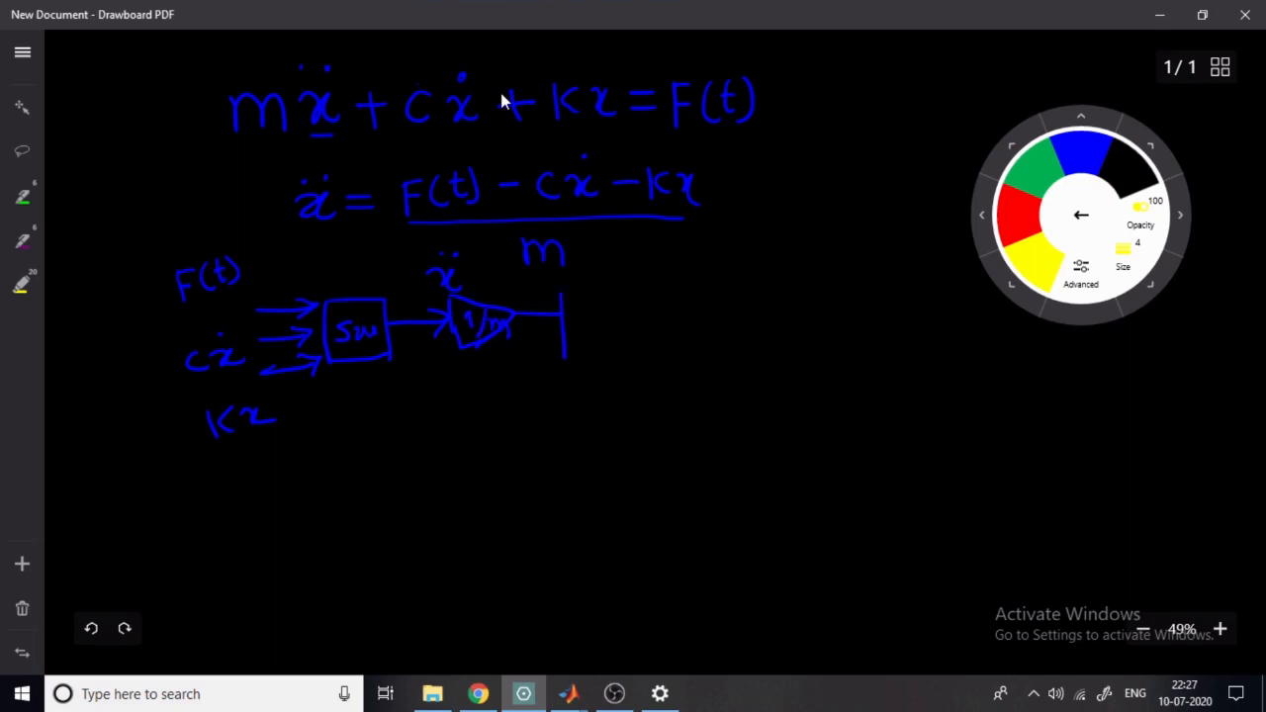
{"action": "mouse_move", "coordinate": [560, 290]}
{"action": "left_mouse_down"}
{"action": "mouse_move", "coordinate": [615, 332]}
{"action": "mouse_move", "coordinate": [615, 358]}
{"action": "mouse_move", "coordinate": [591, 323]}
{"action": "mouse_move", "coordinate": [580, 356]}
{"action": "left_mouse_up"}
{"action": "mouse_move", "coordinate": [620, 319]}
{"action": "left_mouse_down"}
{"action": "mouse_move", "coordinate": [677, 319]}
{"action": "mouse_move", "coordinate": [662, 331]}
{"action": "left_mouse_up"}
{"action": "mouse_move", "coordinate": [699, 287]}
{"action": "left_mouse_down"}
{"action": "mouse_move", "coordinate": [682, 332]}
{"action": "mouse_move", "coordinate": [715, 355]}
{"action": "mouse_move", "coordinate": [713, 307]}
{"action": "mouse_move", "coordinate": [724, 314]}
{"action": "mouse_move", "coordinate": [706, 344]}
{"action": "left_mouse_up"}
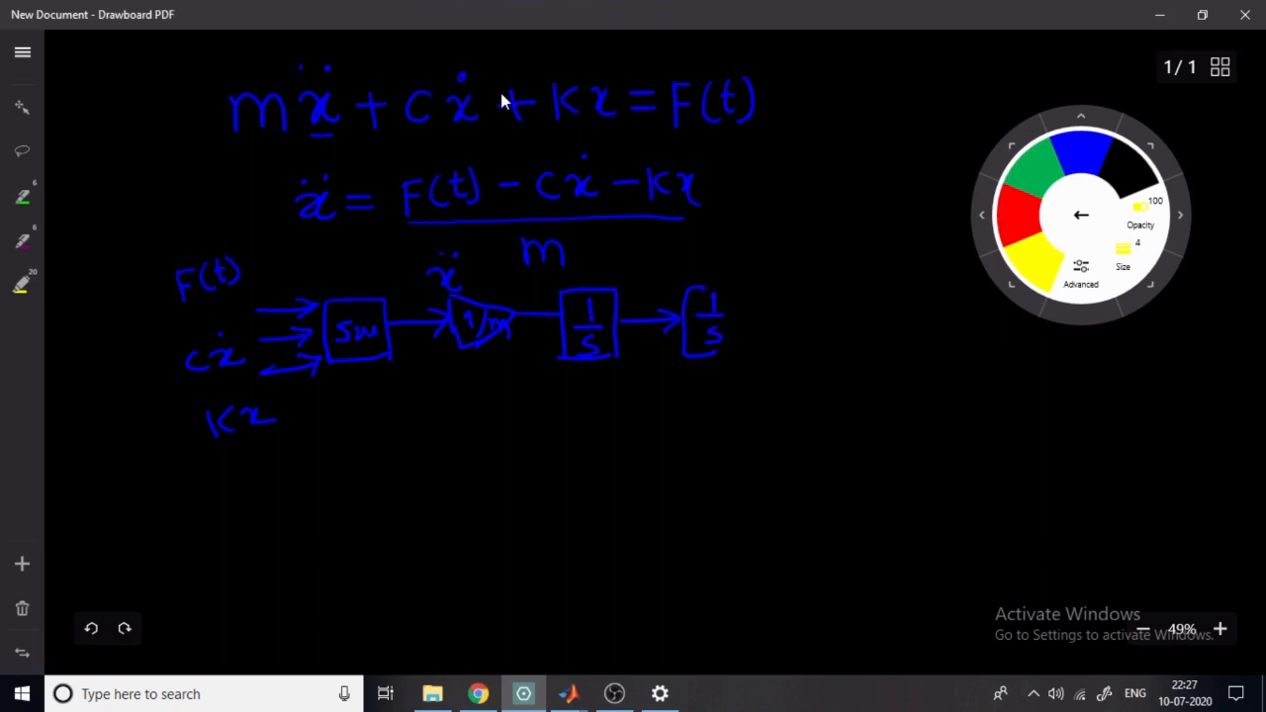
{"action": "mouse_move", "coordinate": [704, 286]}
{"action": "left_mouse_down"}
{"action": "mouse_move", "coordinate": [741, 326]}
{"action": "mouse_move", "coordinate": [716, 351]}
{"action": "mouse_move", "coordinate": [817, 314]}
{"action": "left_mouse_up"}
- Label the signals ẍ before the first integrator, ẋ between the integrators and x after the second
{"action": "left_click_drag", "start_coordinate": [525, 344], "coordinate": [525, 359]}
{"action": "left_click_drag", "start_coordinate": [540, 343], "coordinate": [541, 359]}
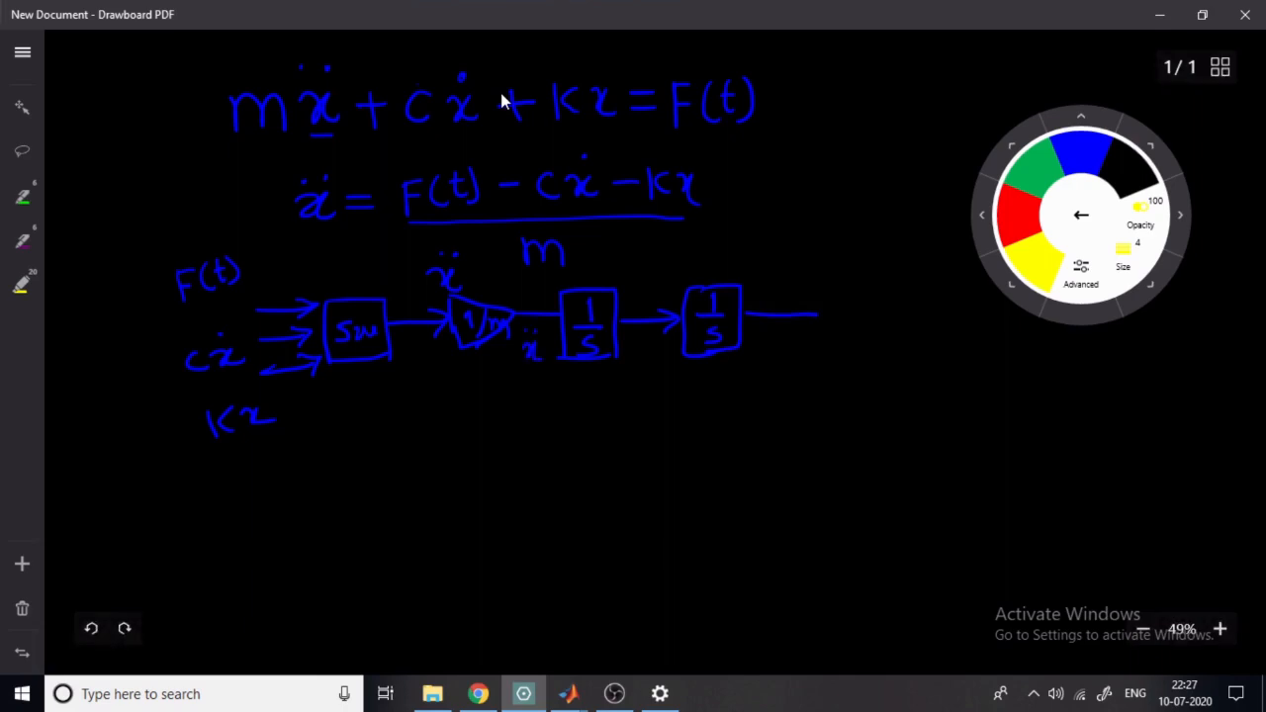
{"action": "left_click_drag", "start_coordinate": [629, 345], "coordinate": [642, 363]}
{"action": "left_click_drag", "start_coordinate": [761, 346], "coordinate": [773, 364]}
{"action": "mouse_move", "coordinate": [779, 345]}
{"action": "left_mouse_down"}
{"action": "mouse_move", "coordinate": [775, 364]}
{"action": "mouse_move", "coordinate": [788, 367]}
{"action": "left_mouse_up"}
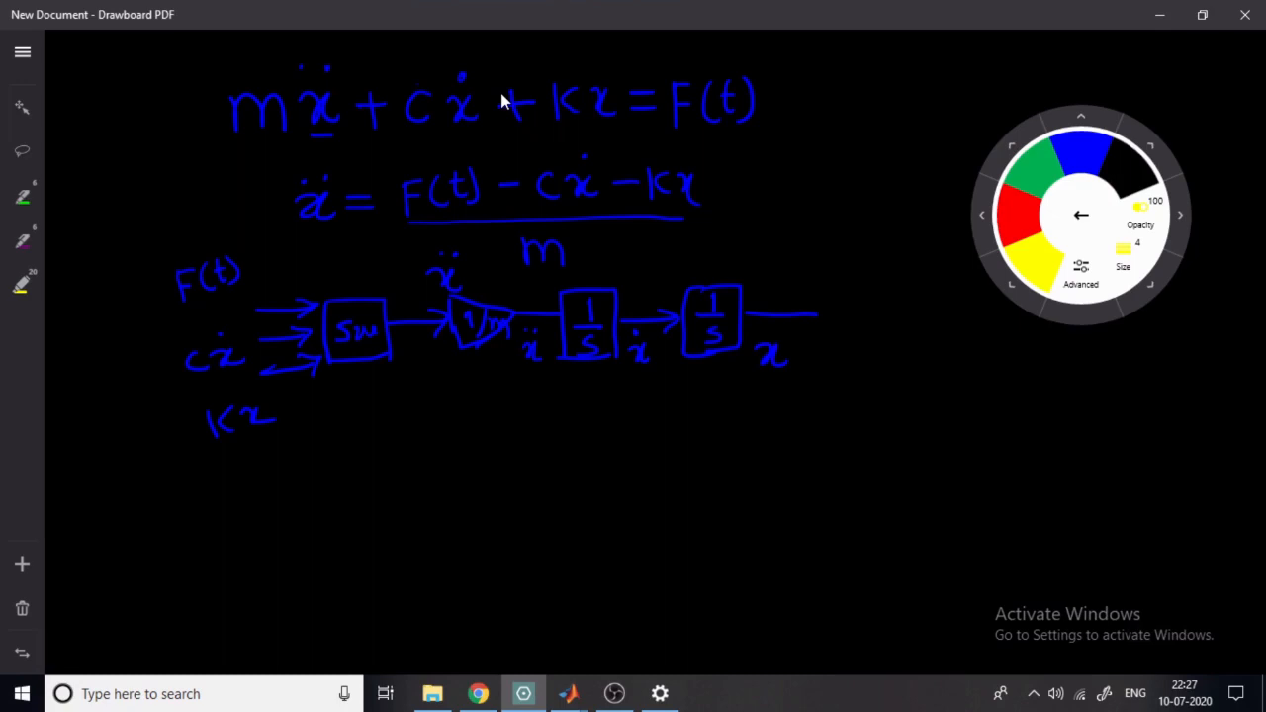
- Draw feedback paths from x through gain K and from ẋ through gain C, plus a step source feeding F(t)
{"action": "mouse_move", "coordinate": [261, 376]}
{"action": "left_mouse_down"}
{"action": "mouse_move", "coordinate": [281, 471]}
{"action": "mouse_move", "coordinate": [494, 450]}
{"action": "mouse_move", "coordinate": [536, 420]}
{"action": "mouse_move", "coordinate": [550, 467]}
{"action": "mouse_move", "coordinate": [554, 405]}
{"action": "mouse_move", "coordinate": [566, 445]}
{"action": "mouse_move", "coordinate": [538, 463]}
{"action": "mouse_move", "coordinate": [760, 431]}
{"action": "mouse_move", "coordinate": [795, 318]}
{"action": "left_mouse_up"}
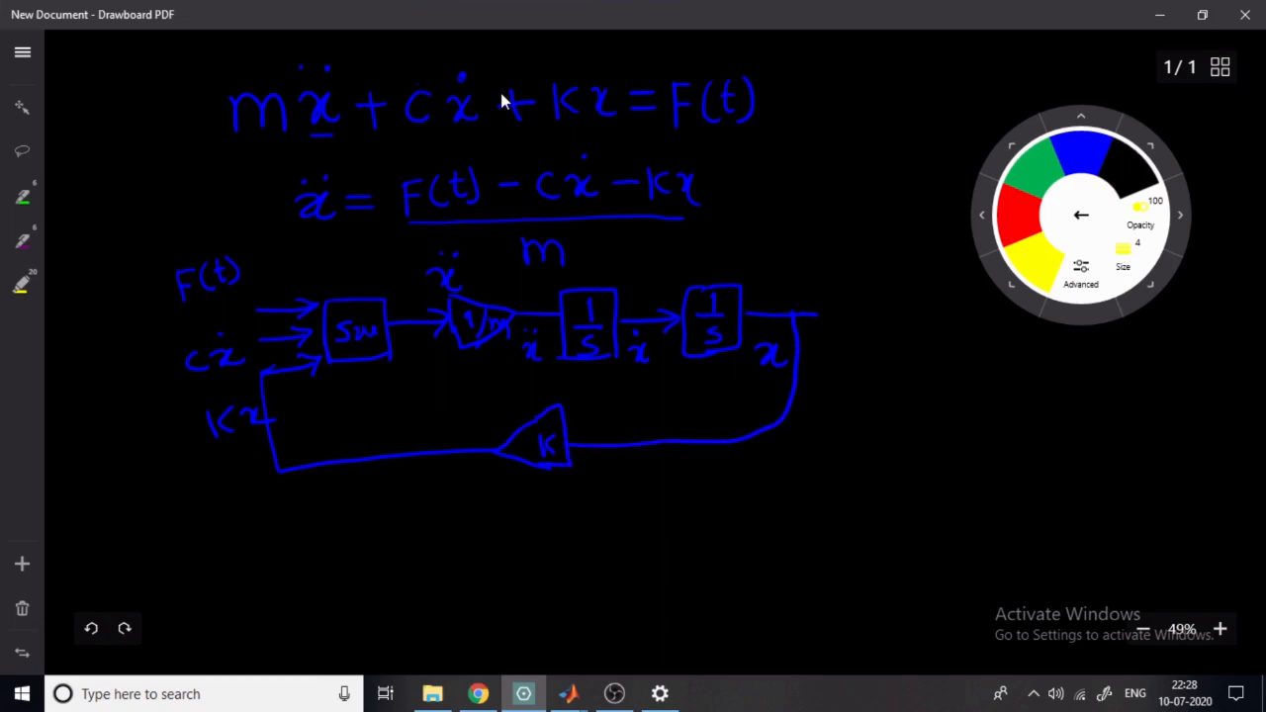
{"action": "mouse_move", "coordinate": [645, 322]}
{"action": "left_mouse_down"}
{"action": "mouse_move", "coordinate": [627, 510]}
{"action": "mouse_move", "coordinate": [465, 559]}
{"action": "mouse_move", "coordinate": [462, 588]}
{"action": "left_mouse_up"}
{"action": "mouse_move", "coordinate": [465, 522]}
{"action": "left_mouse_down"}
{"action": "mouse_move", "coordinate": [374, 574]}
{"action": "mouse_move", "coordinate": [461, 585]}
{"action": "mouse_move", "coordinate": [433, 574]}
{"action": "left_mouse_up"}
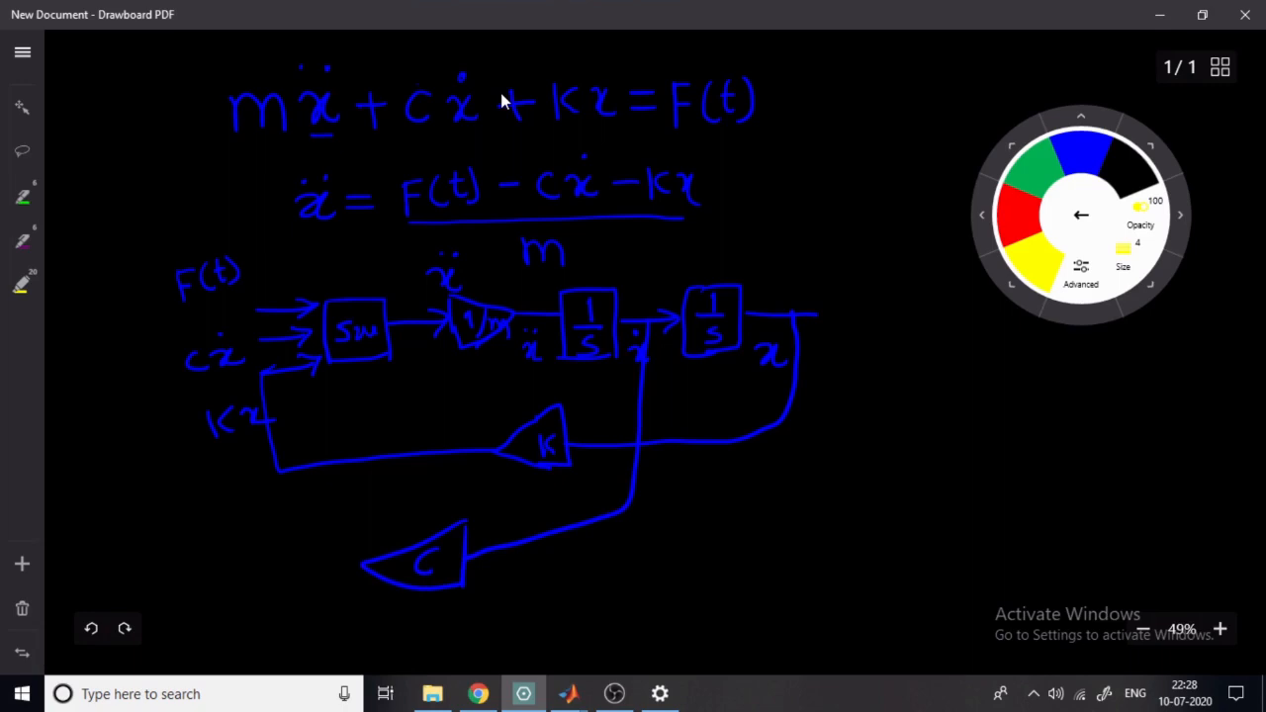
{"action": "mouse_move", "coordinate": [297, 336]}
{"action": "left_mouse_down"}
{"action": "mouse_move", "coordinate": [252, 340]}
{"action": "mouse_move", "coordinate": [206, 465]}
{"action": "mouse_move", "coordinate": [309, 542]}
{"action": "mouse_move", "coordinate": [366, 560]}
{"action": "left_mouse_up"}
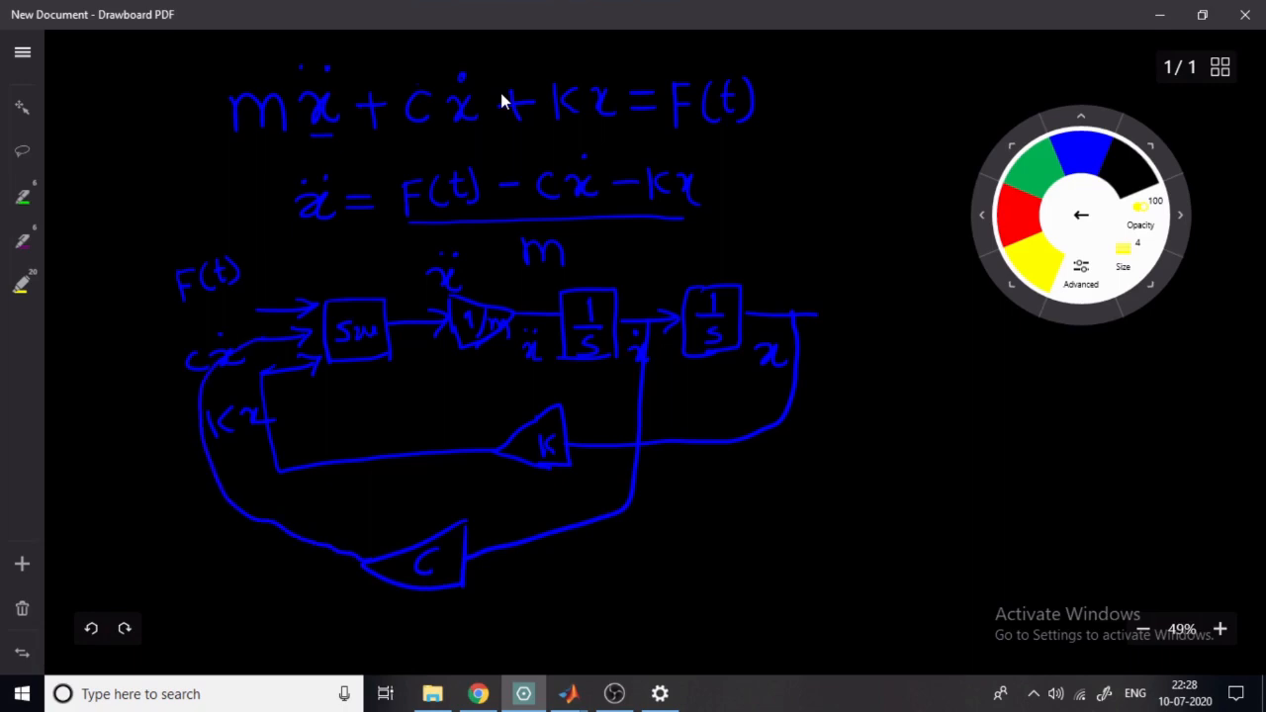
{"action": "mouse_move", "coordinate": [91, 287]}
{"action": "left_mouse_down"}
{"action": "mouse_move", "coordinate": [97, 350]}
{"action": "mouse_move", "coordinate": [131, 276]}
{"action": "mouse_move", "coordinate": [151, 342]}
{"action": "mouse_move", "coordinate": [117, 297]}
{"action": "mouse_move", "coordinate": [279, 305]}
{"action": "left_mouse_up"}
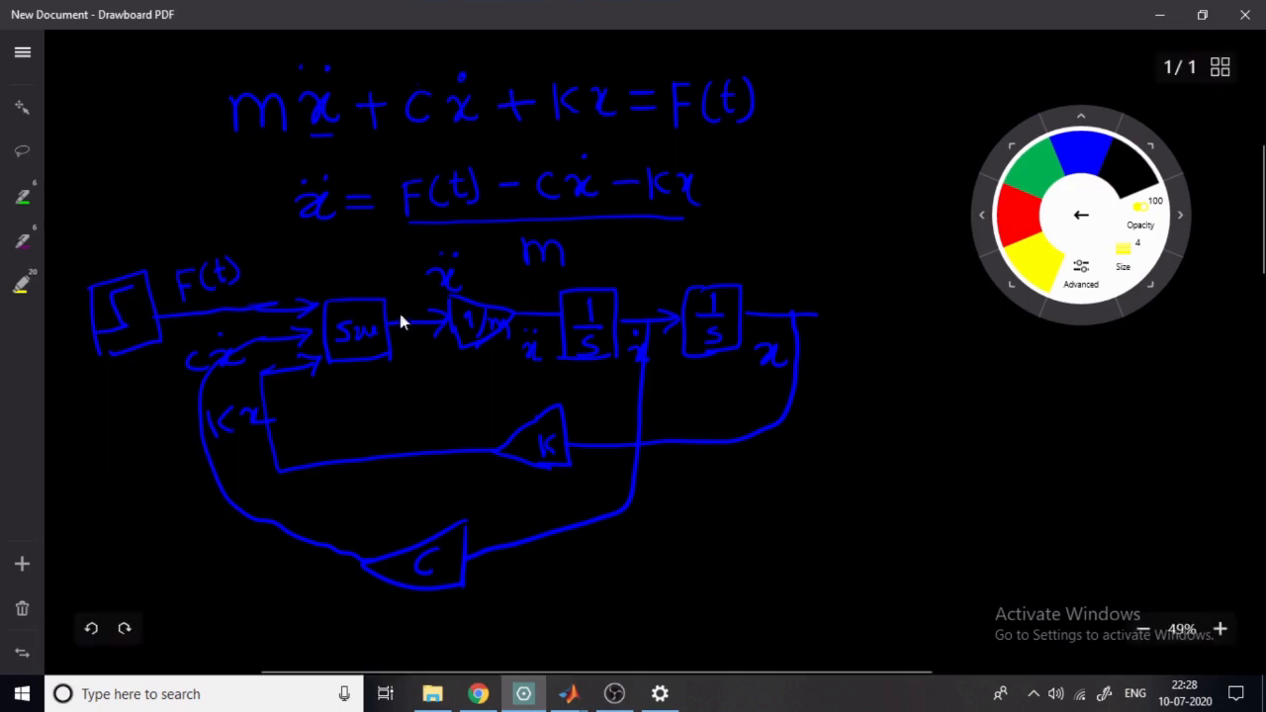
- Switch to the Simulink Library Browser in MATLAB and create a new blank model
{"action": "left_click", "coordinate": [571, 696]}
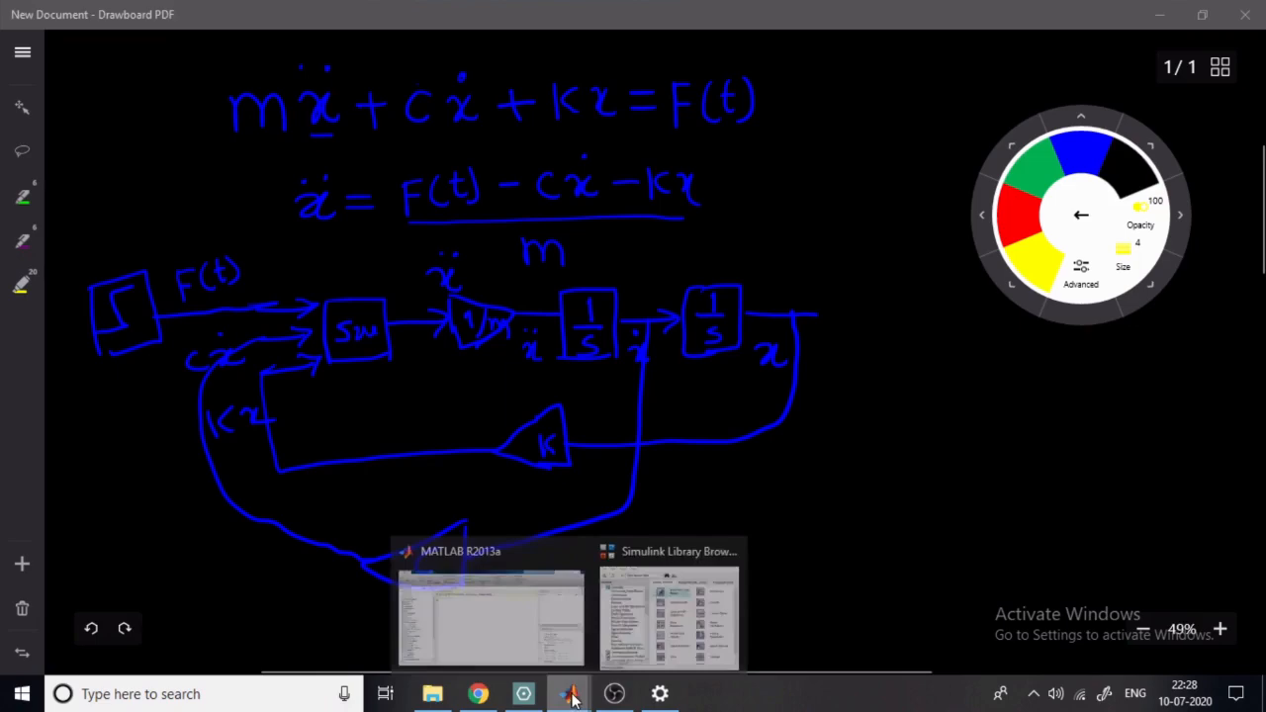
{"action": "left_click", "coordinate": [665, 592]}
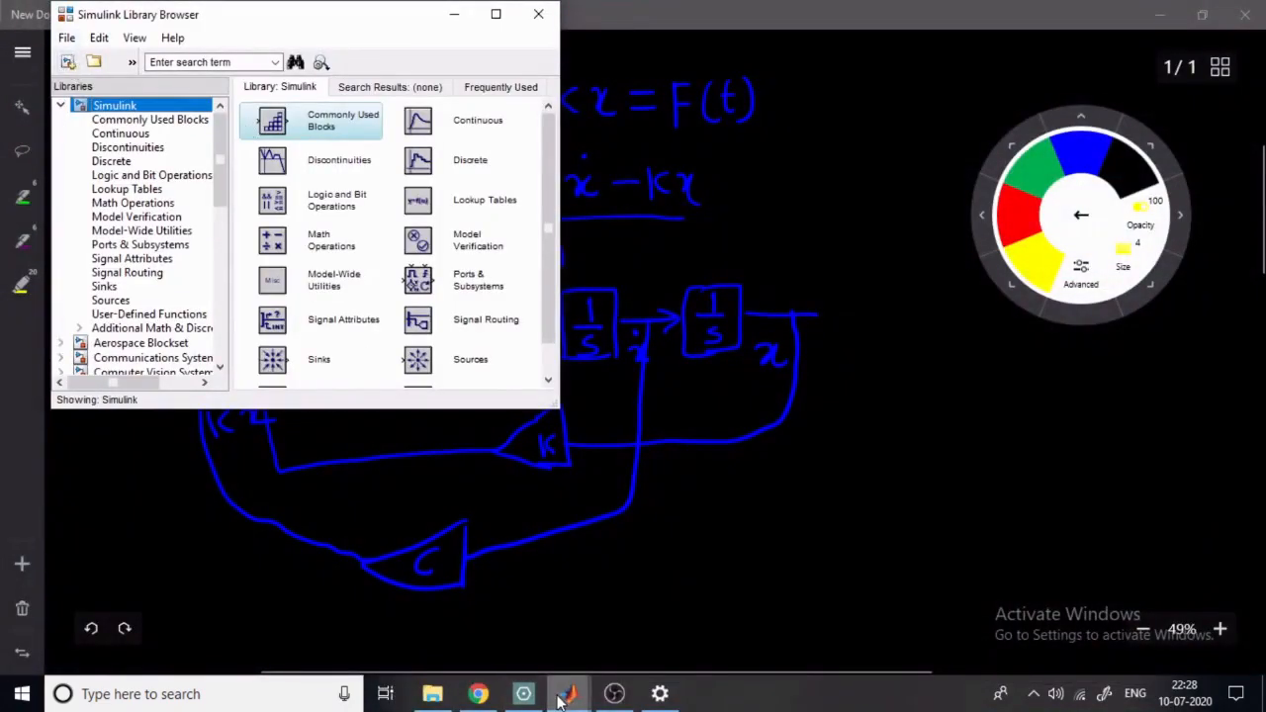
{"action": "mouse_move", "coordinate": [569, 693]}
{"action": "left_click", "coordinate": [504, 611]}
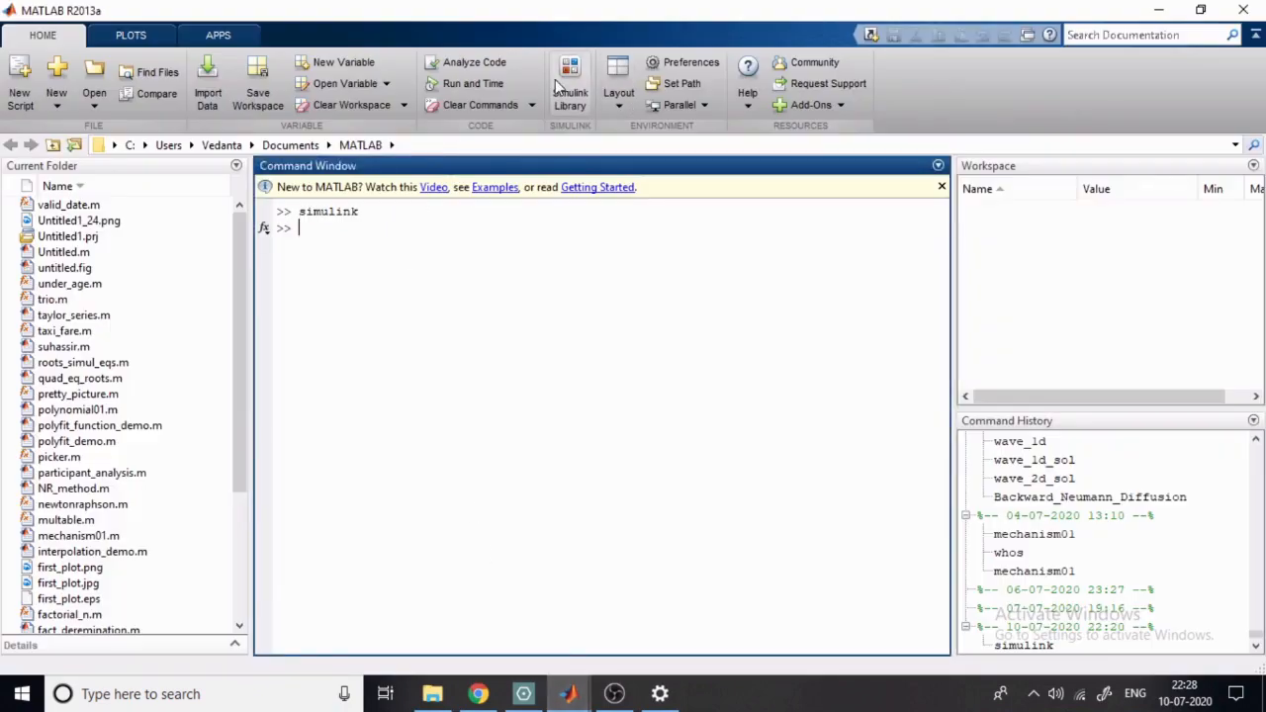
{"action": "left_click", "coordinate": [569, 696]}
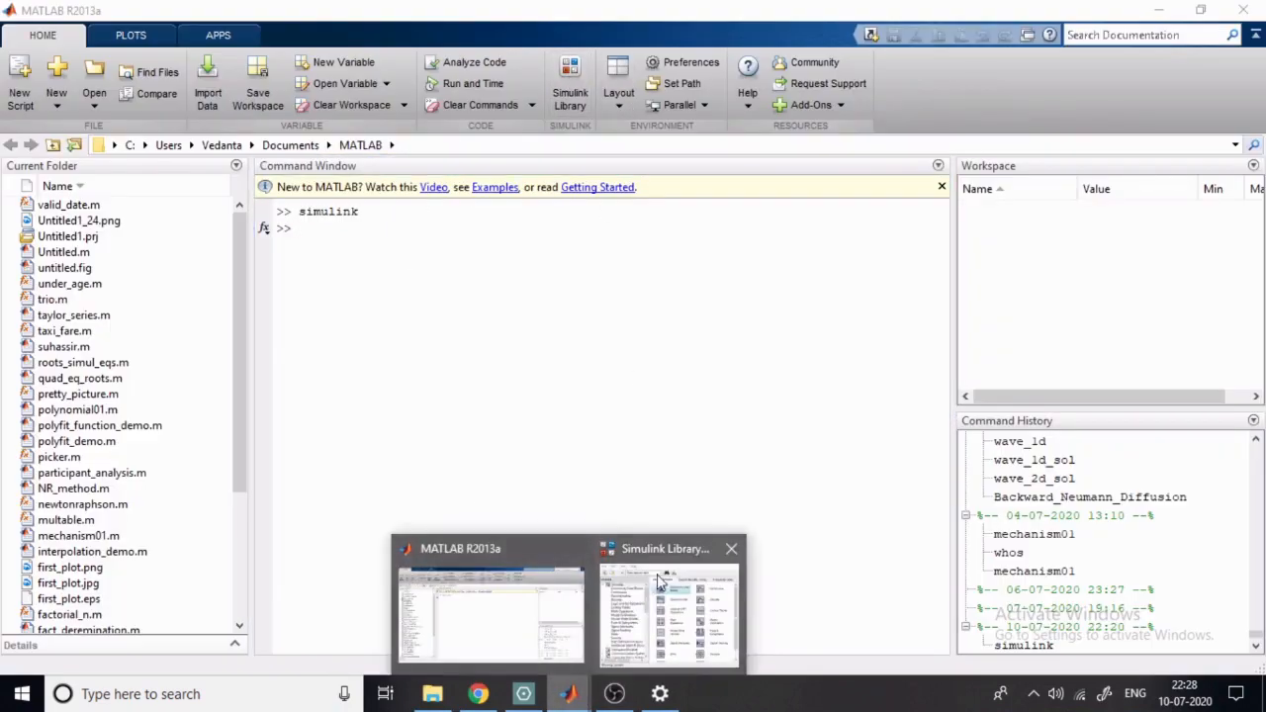
{"action": "left_click", "coordinate": [663, 584]}
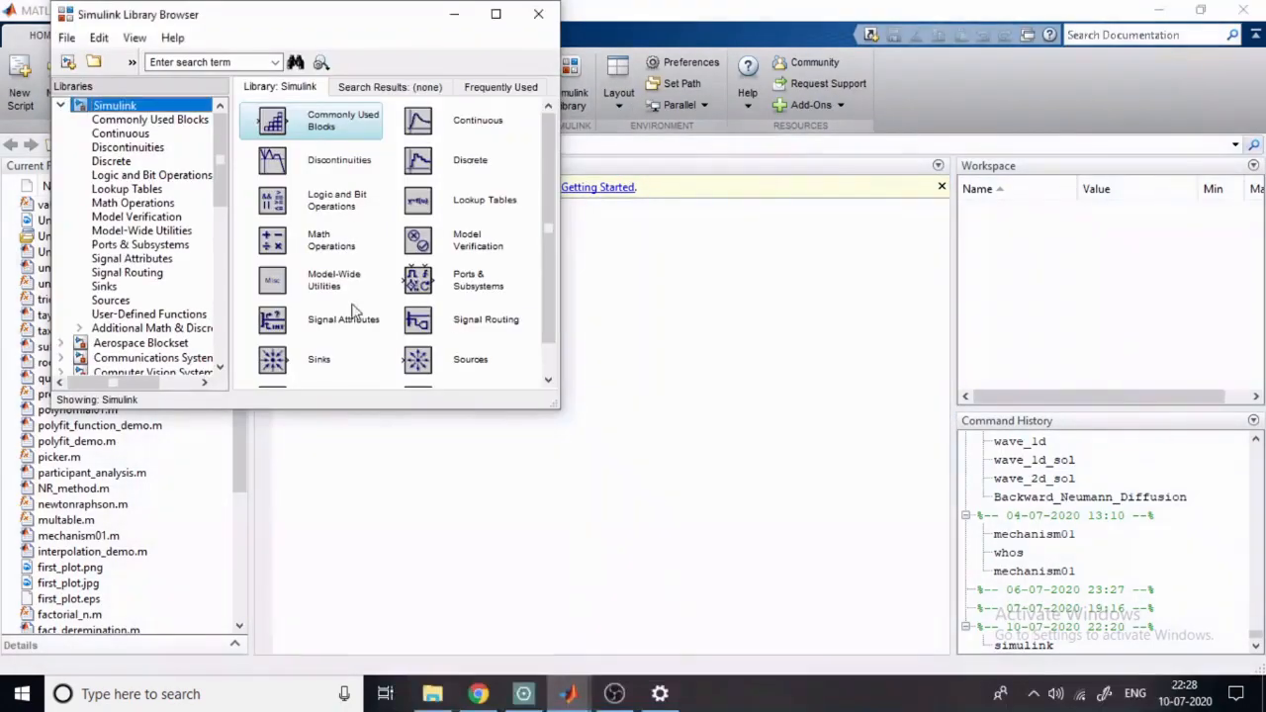
{"action": "left_click", "coordinate": [68, 65]}
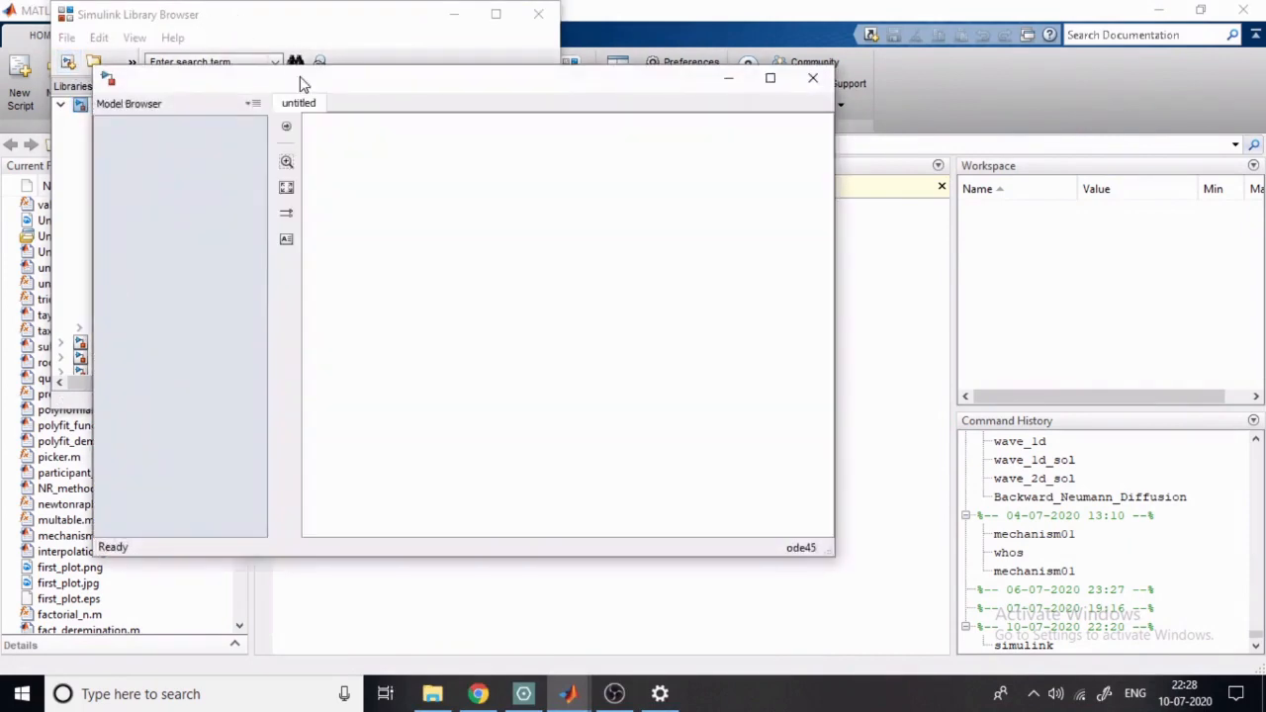
- Place the model window beside the Library Browser and make the Library Browser narrower and taller
{"action": "left_click_drag", "start_coordinate": [300, 76], "coordinate": [723, 69]}
{"action": "left_click", "coordinate": [336, 32]}
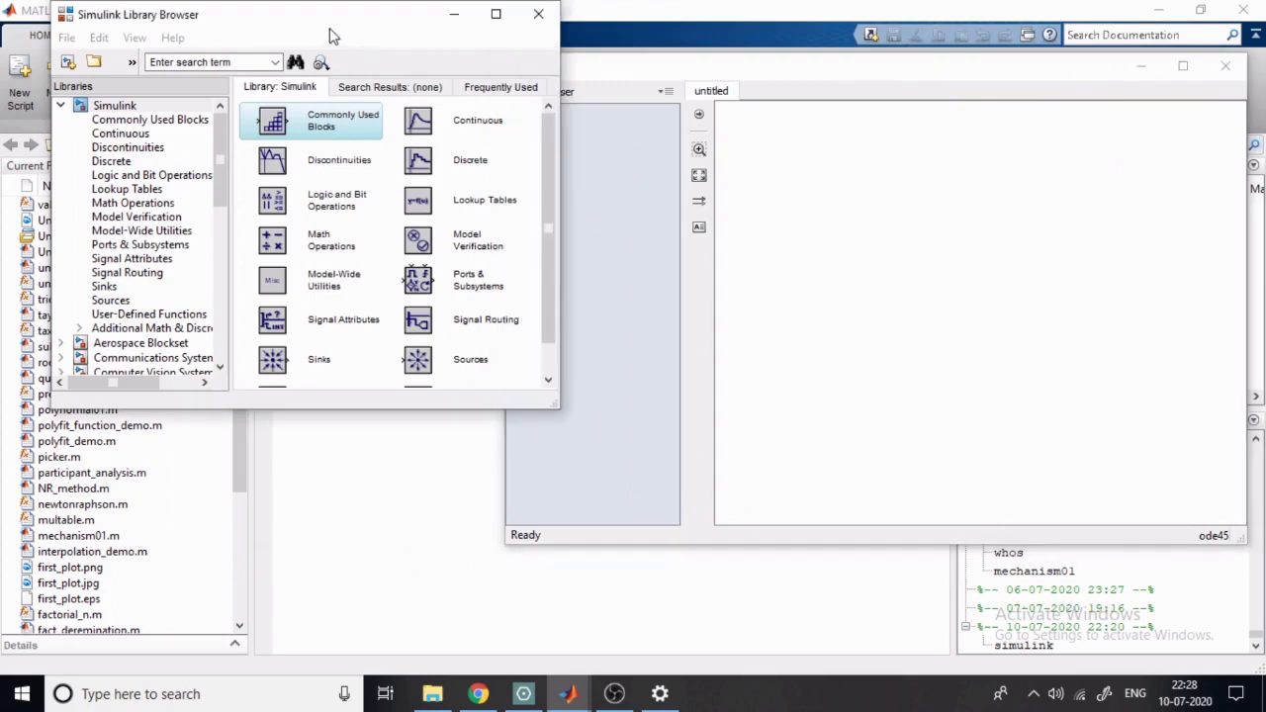
{"action": "left_click_drag", "start_coordinate": [558, 407], "coordinate": [465, 583]}
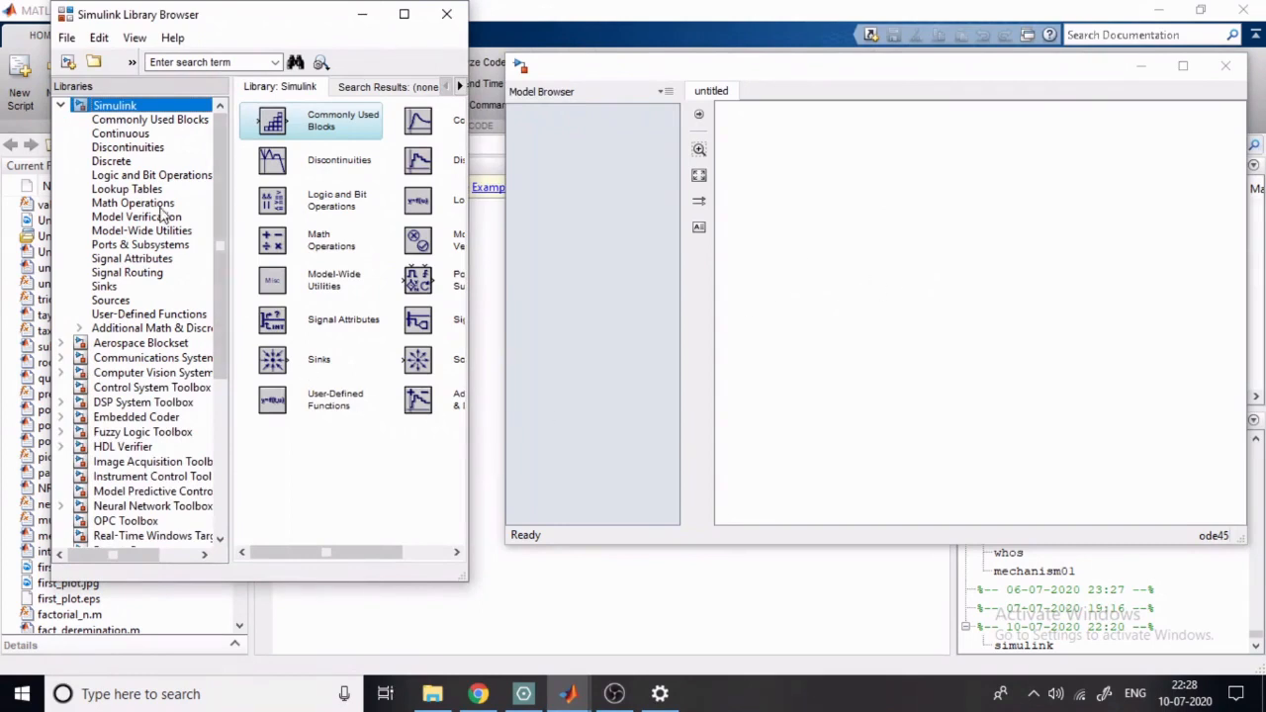
- Add two Integrator blocks from the Continuous library side by side in the model
{"action": "left_click", "coordinate": [118, 133]}
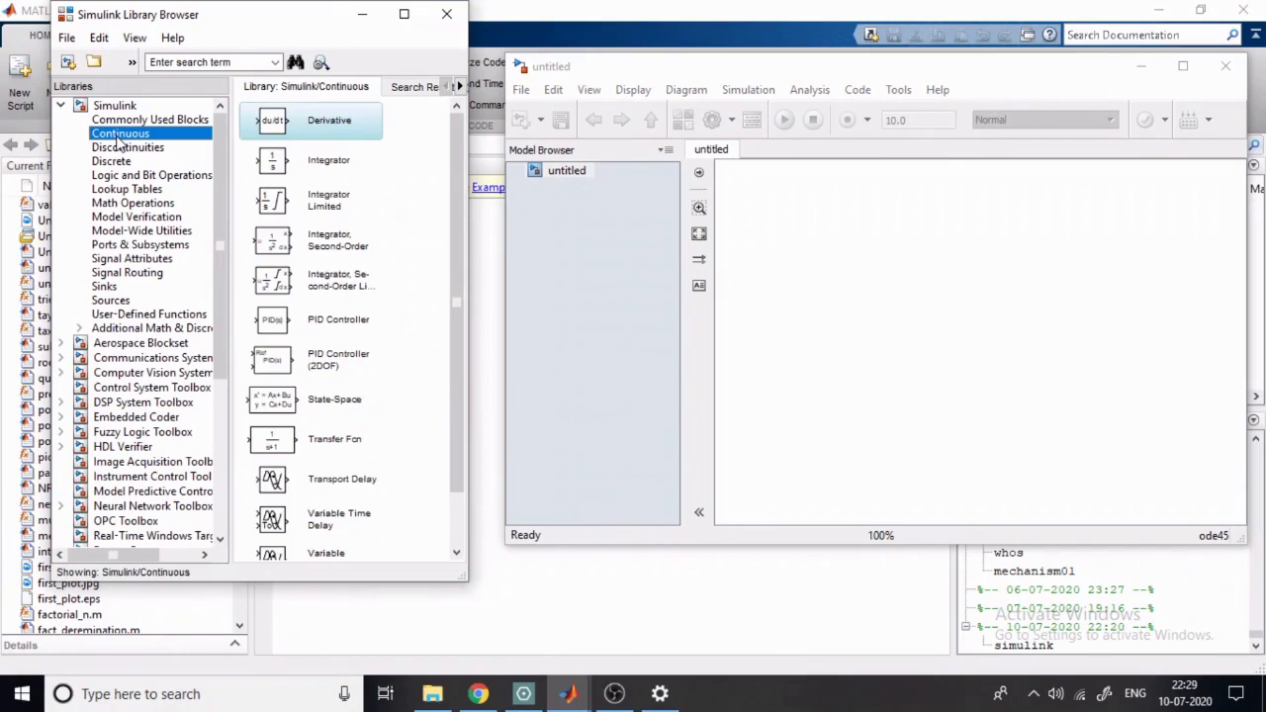
{"action": "left_click", "coordinate": [305, 170]}
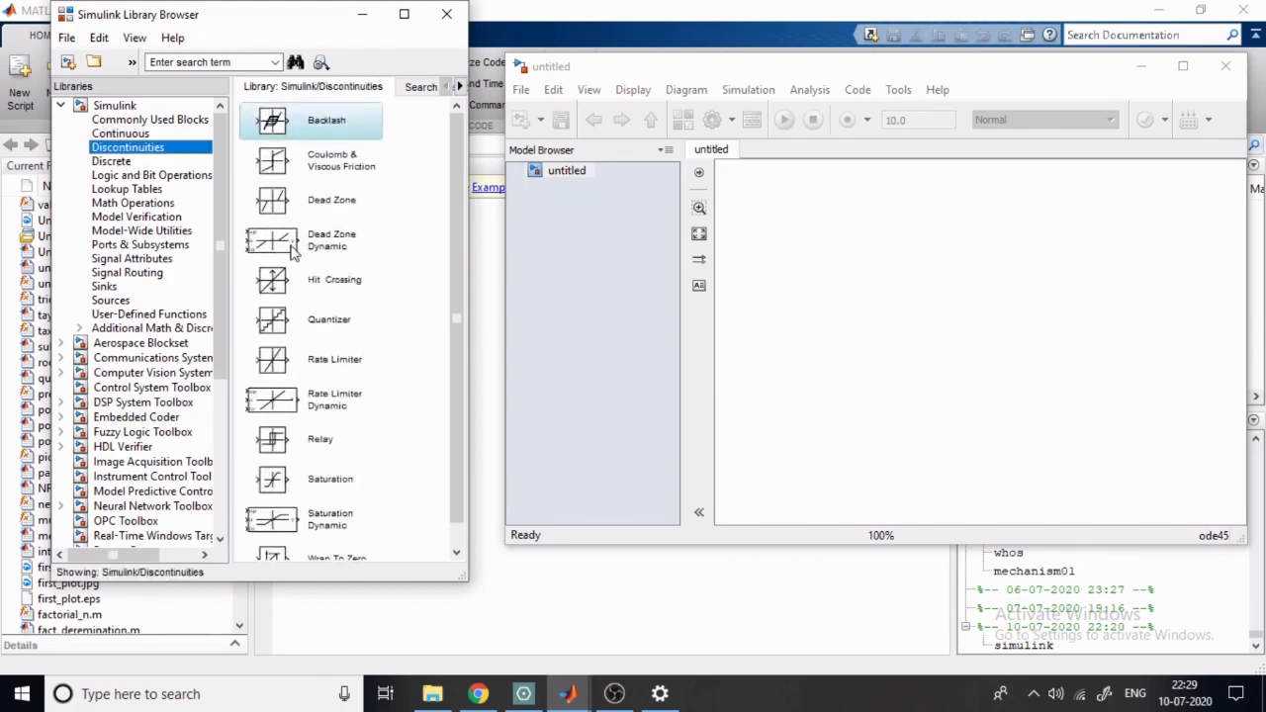
{"action": "left_click", "coordinate": [127, 138]}
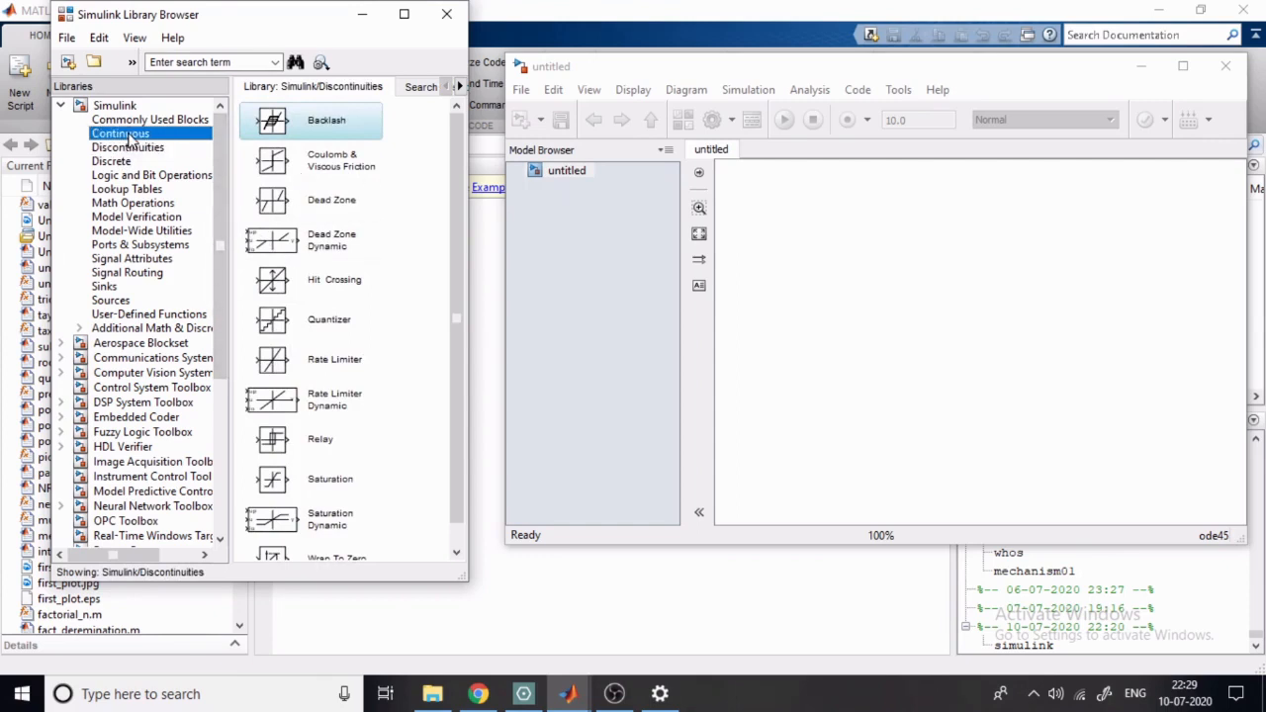
{"action": "left_click_drag", "start_coordinate": [328, 178], "coordinate": [880, 294]}
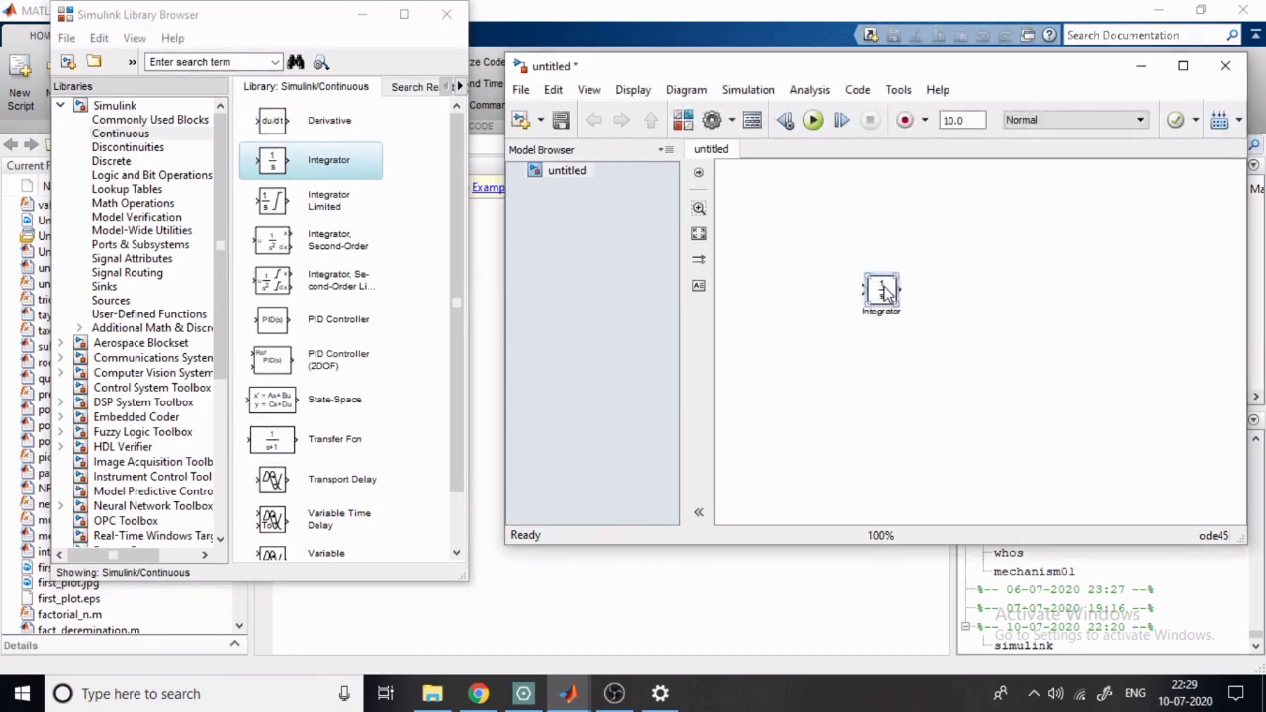
{"action": "left_click_drag", "start_coordinate": [886, 289], "coordinate": [1007, 293]}
- Add a Gain block below the integrators and a Sum block before the first integrator from the Math Operations library
{"action": "left_click", "coordinate": [134, 205]}
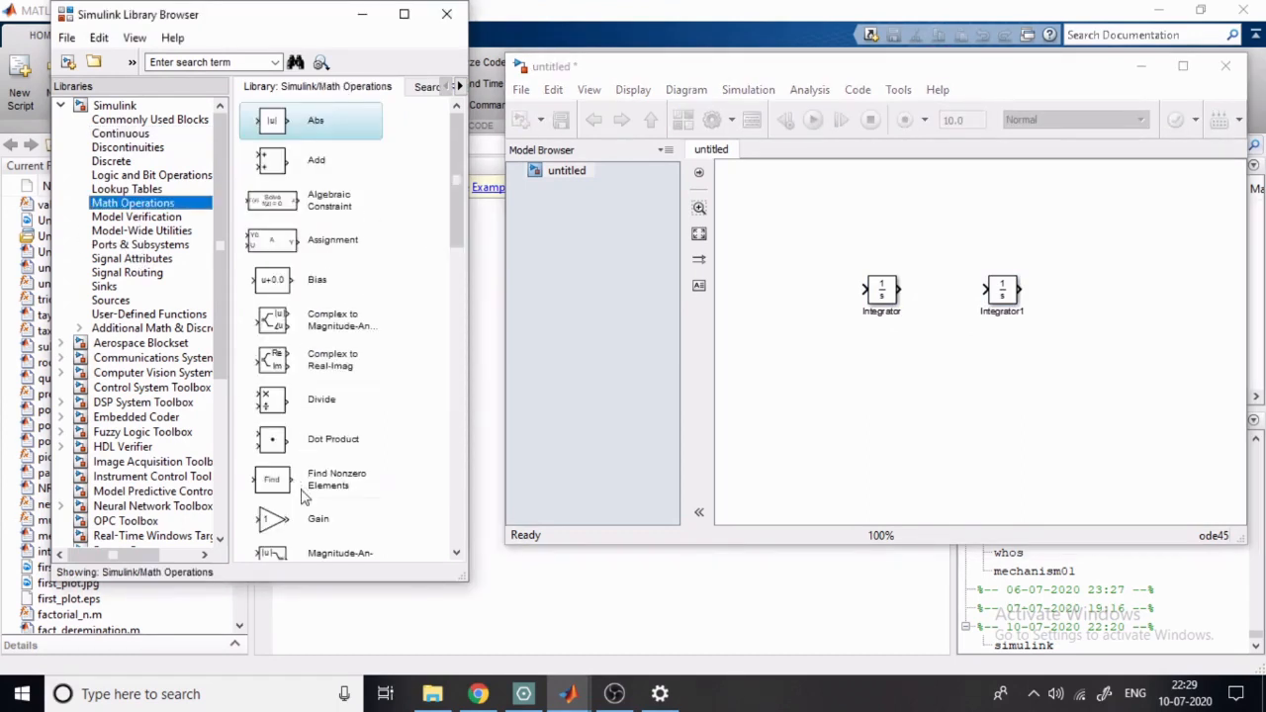
{"action": "left_click_drag", "start_coordinate": [309, 523], "coordinate": [896, 408]}
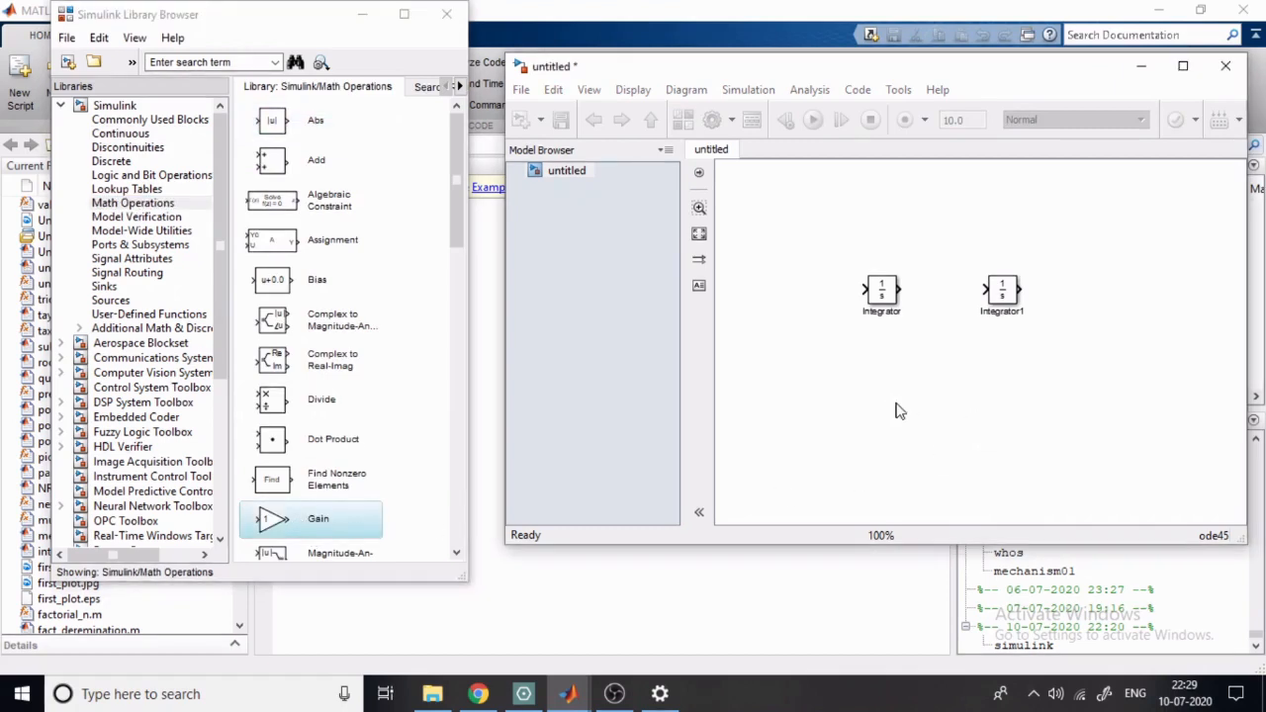
{"action": "left_click", "coordinate": [296, 494]}
{"action": "scroll", "coordinate": [339, 444], "scroll_direction": "down", "scroll_amount": 7}
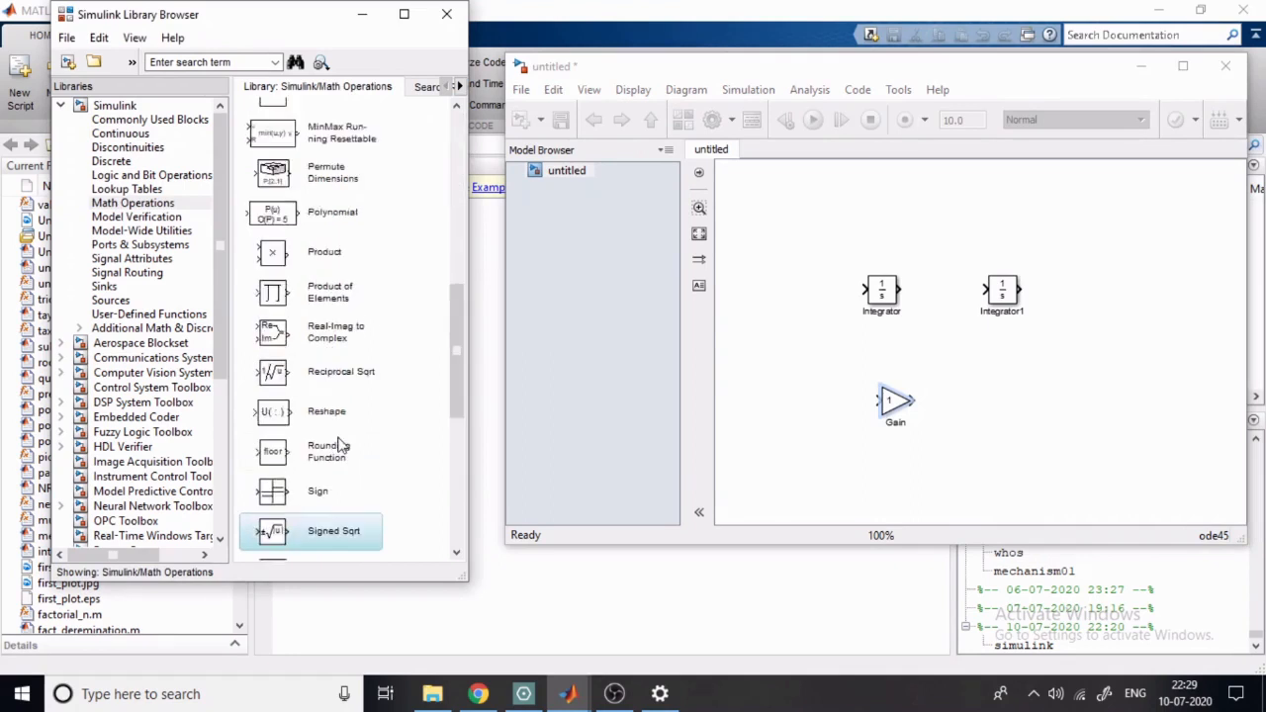
{"action": "scroll", "coordinate": [336, 448], "scroll_direction": "down", "scroll_amount": 3}
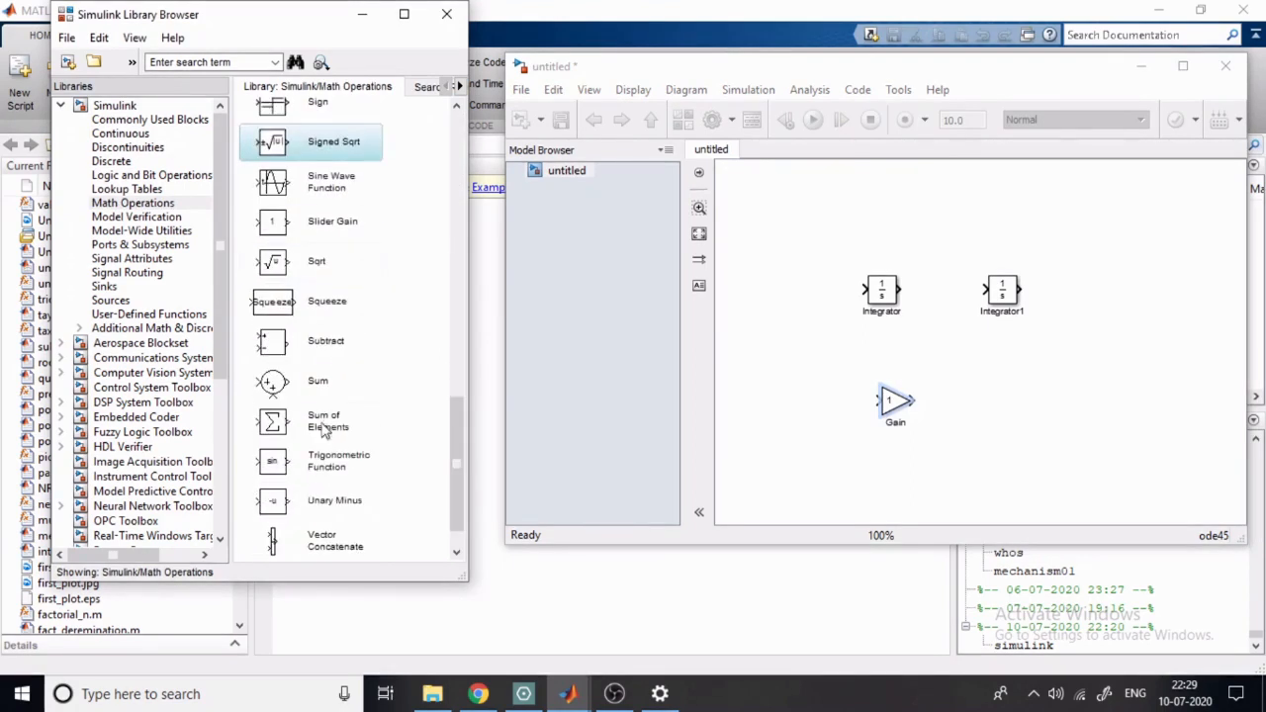
{"action": "left_click_drag", "start_coordinate": [297, 383], "coordinate": [799, 288]}
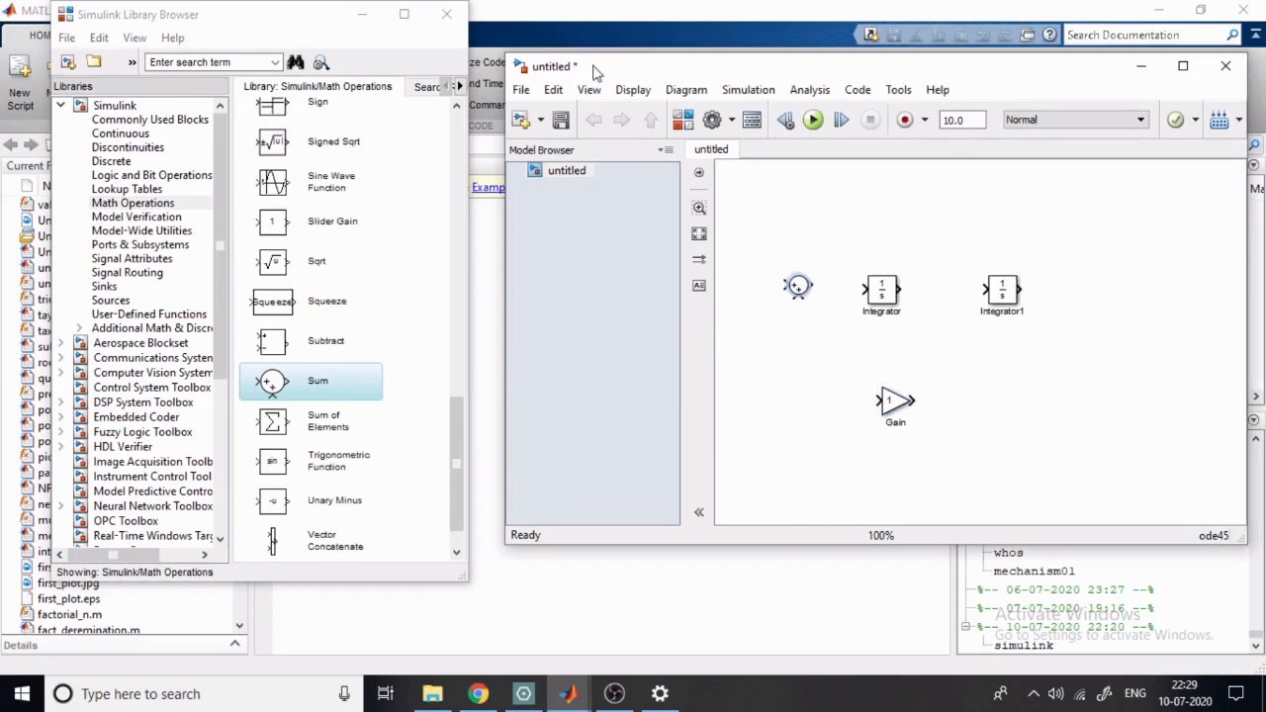
- Shift the model window closer to the Library Browser and add a Step block from the Sources library above the Sum block
{"action": "left_click_drag", "start_coordinate": [594, 72], "coordinate": [450, 73]}
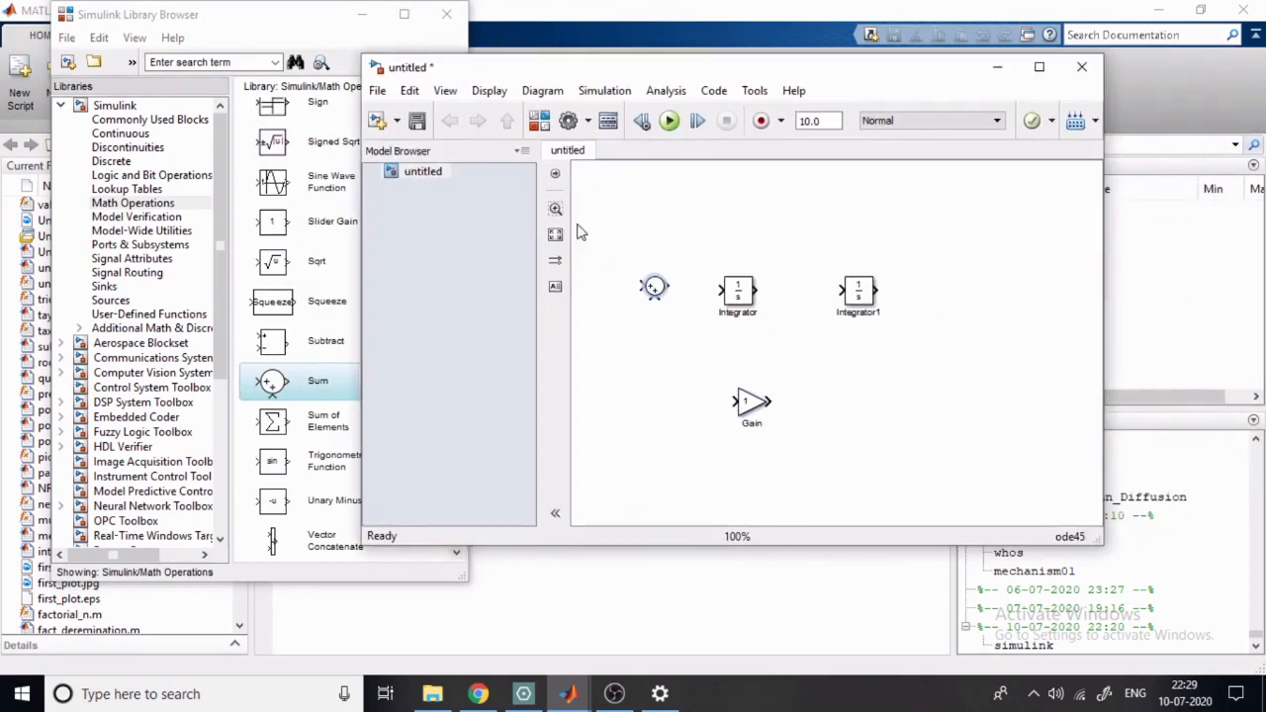
{"action": "left_click", "coordinate": [111, 299]}
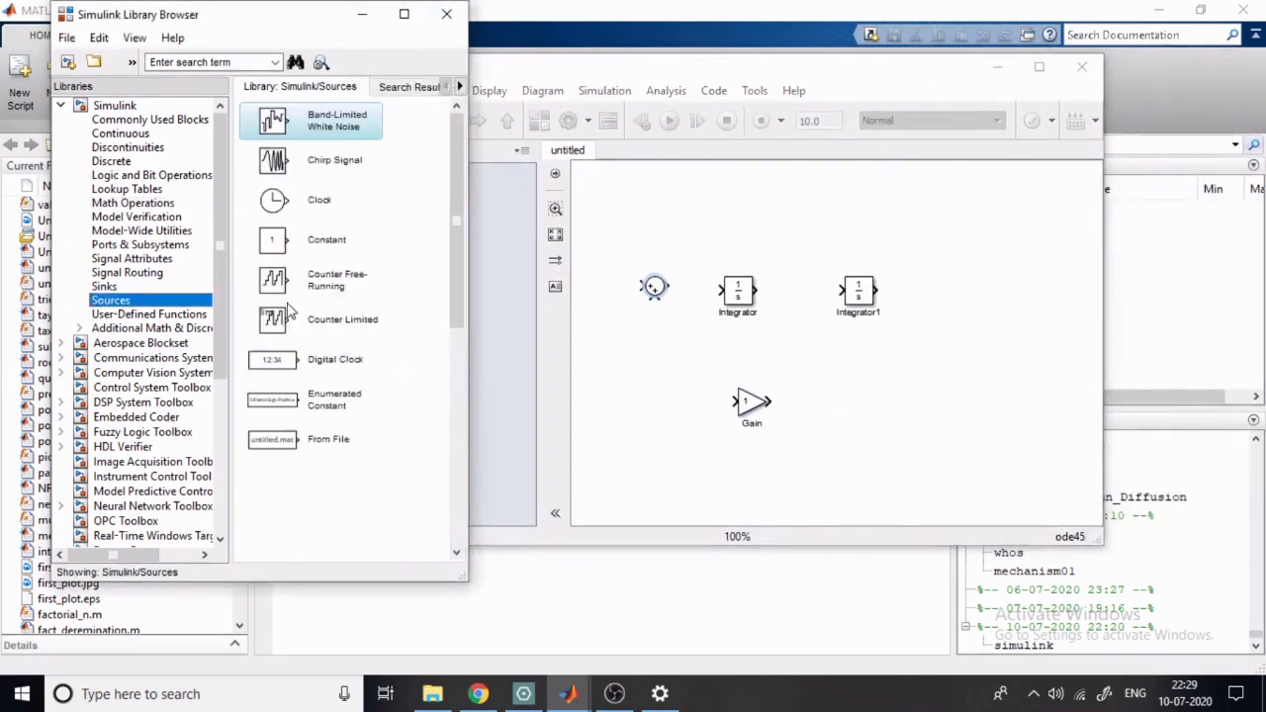
{"action": "left_click", "coordinate": [322, 518]}
{"action": "scroll", "coordinate": [369, 454], "scroll_direction": "down", "scroll_amount": 3}
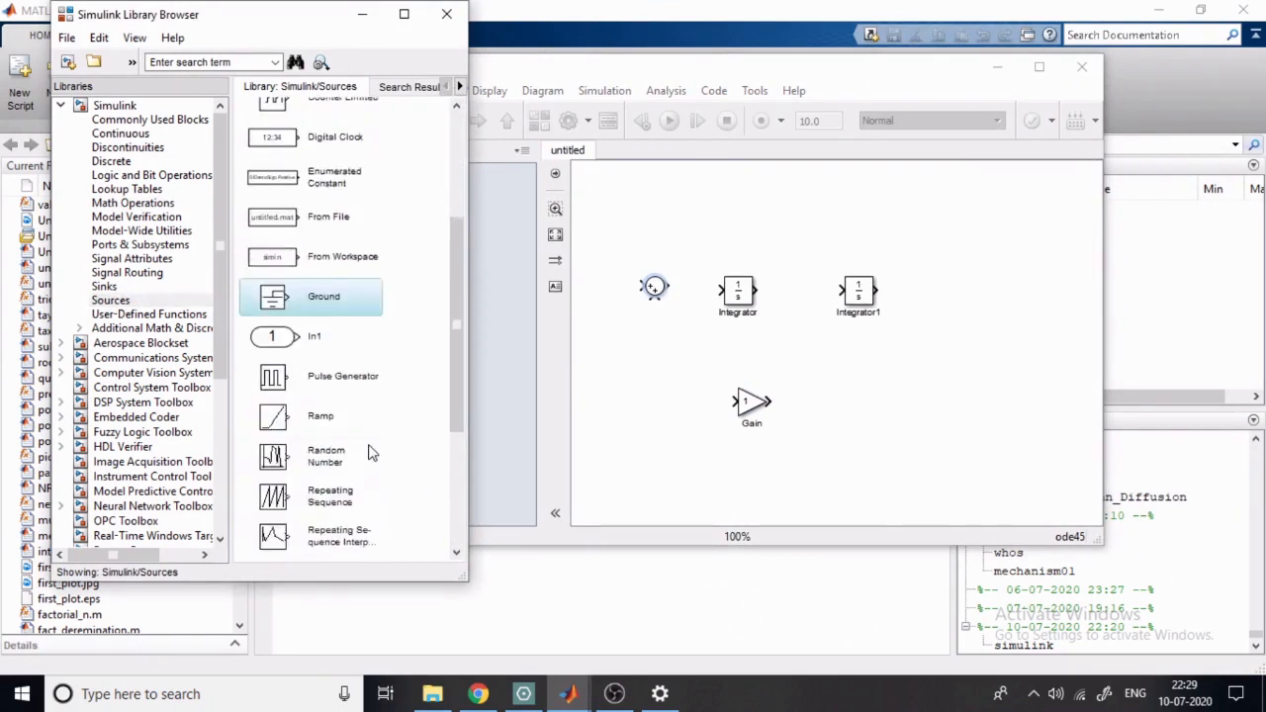
{"action": "scroll", "coordinate": [369, 454], "scroll_direction": "down", "scroll_amount": 1}
{"action": "left_click_drag", "start_coordinate": [289, 520], "coordinate": [596, 224]}
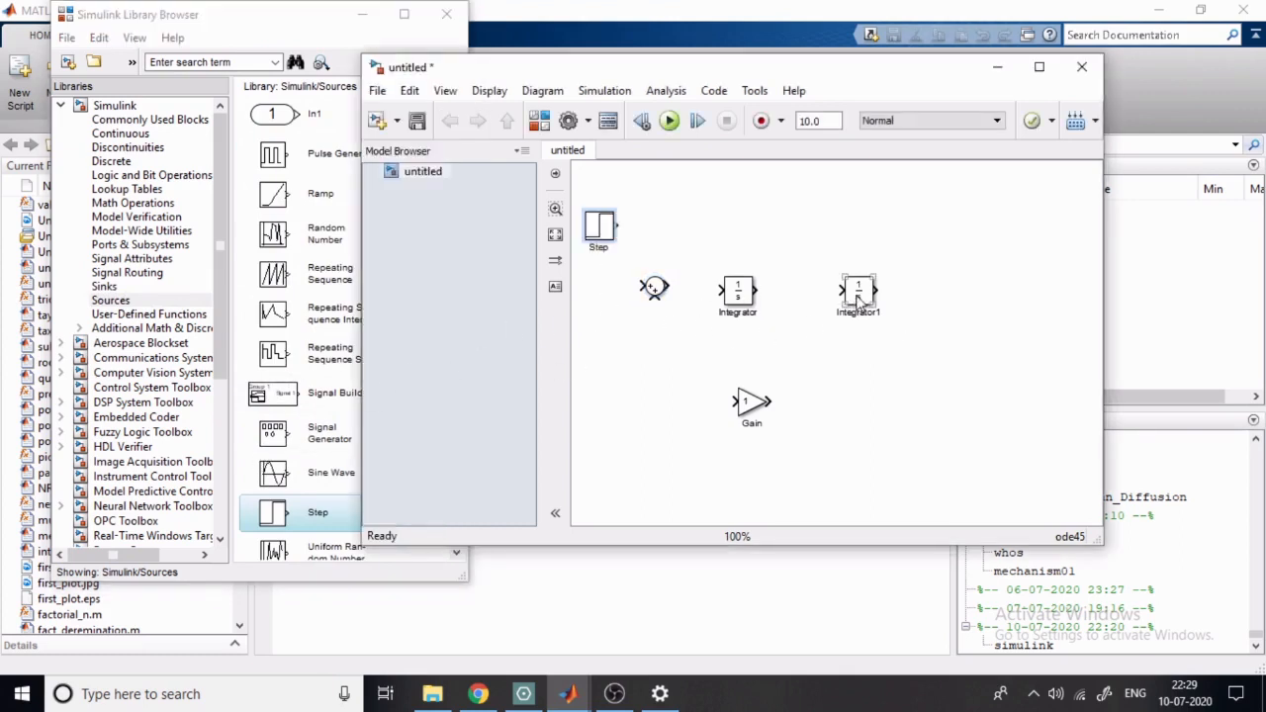
- Spread the two integrators and the Sum block further apart and line up the Step block in the same row
{"action": "left_click_drag", "start_coordinate": [859, 302], "coordinate": [932, 297]}
{"action": "left_click_drag", "start_coordinate": [736, 292], "coordinate": [829, 289]}
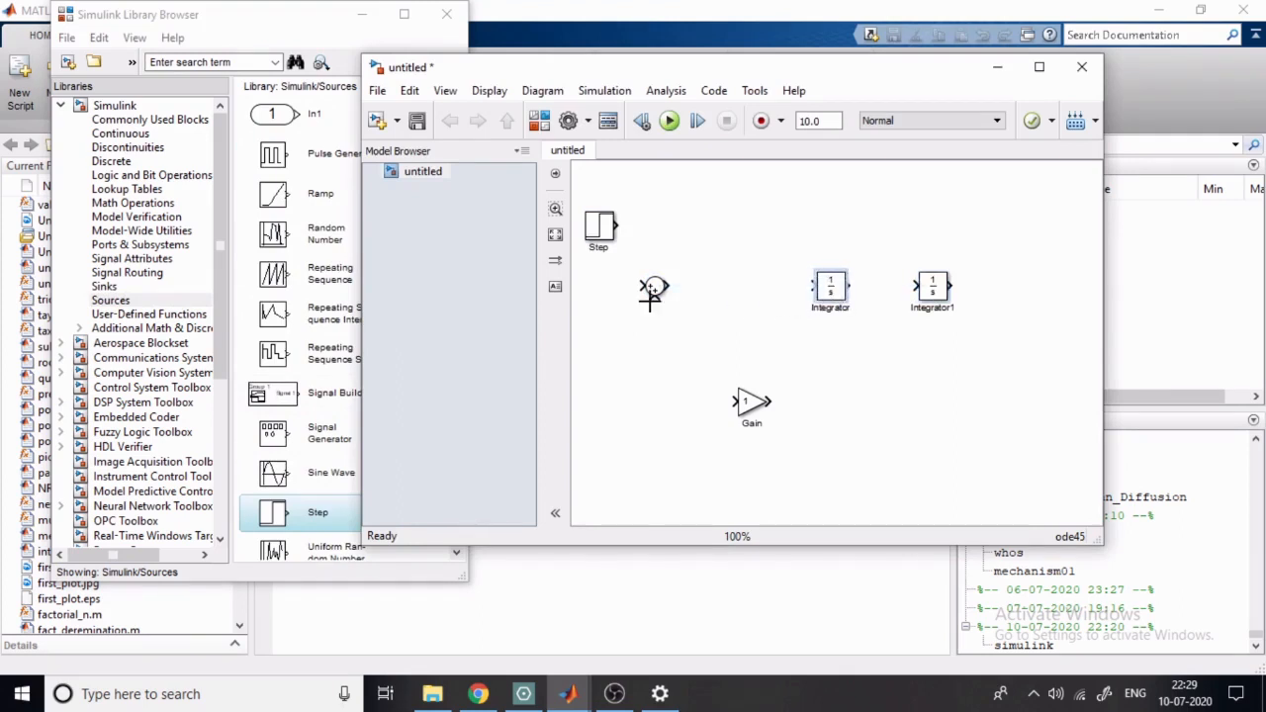
{"action": "left_click_drag", "start_coordinate": [655, 289], "coordinate": [725, 288]}
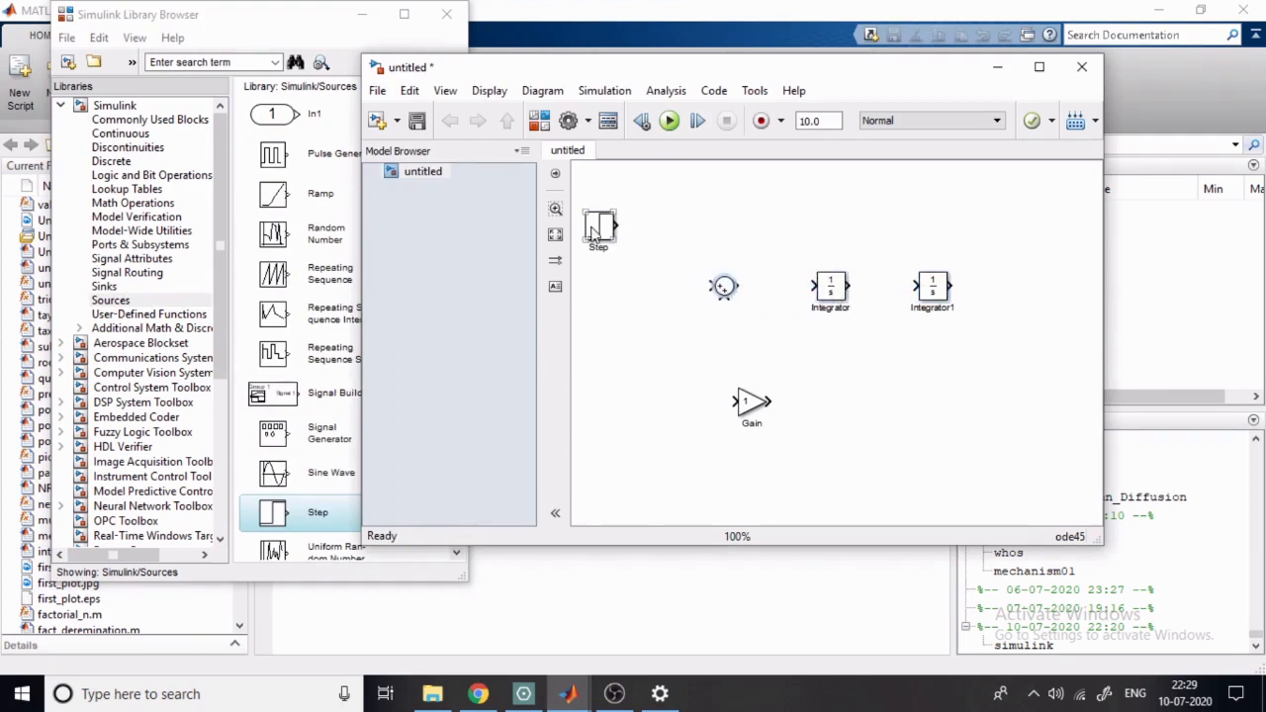
{"action": "left_click_drag", "start_coordinate": [596, 231], "coordinate": [596, 287]}
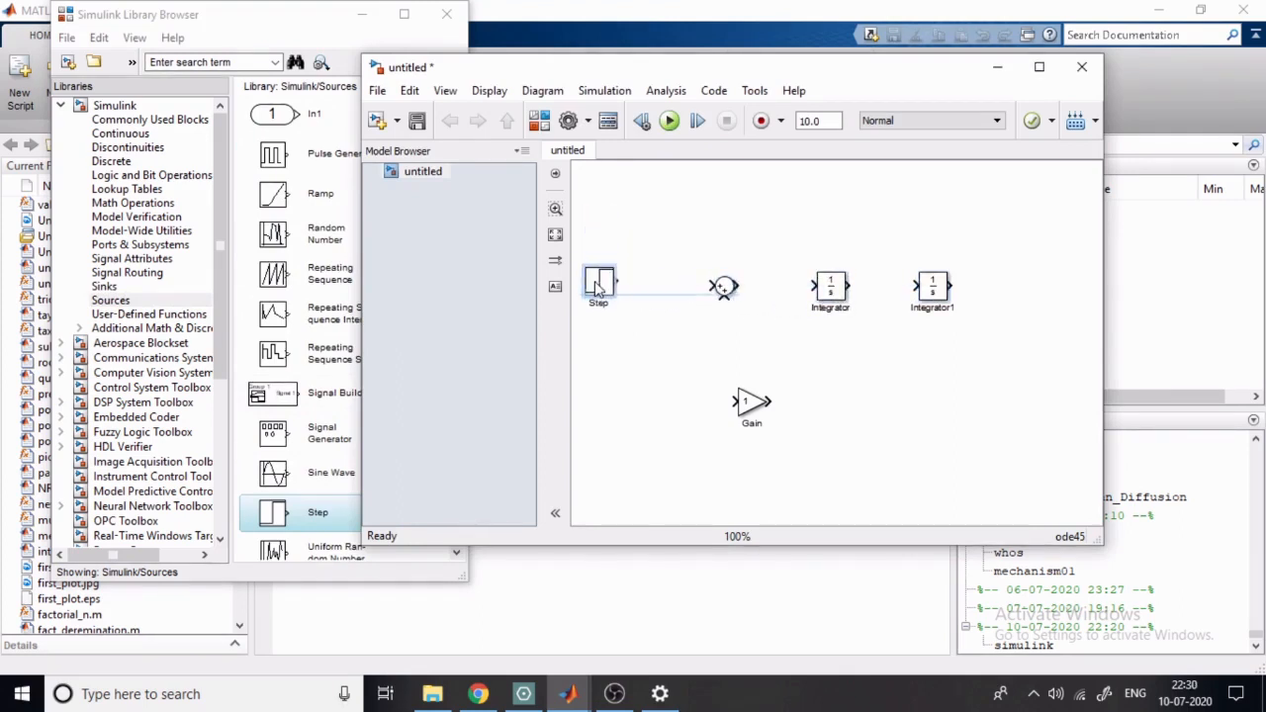
- Add a Scope block from the Sinks library after the second integrator
{"action": "left_click", "coordinate": [105, 287]}
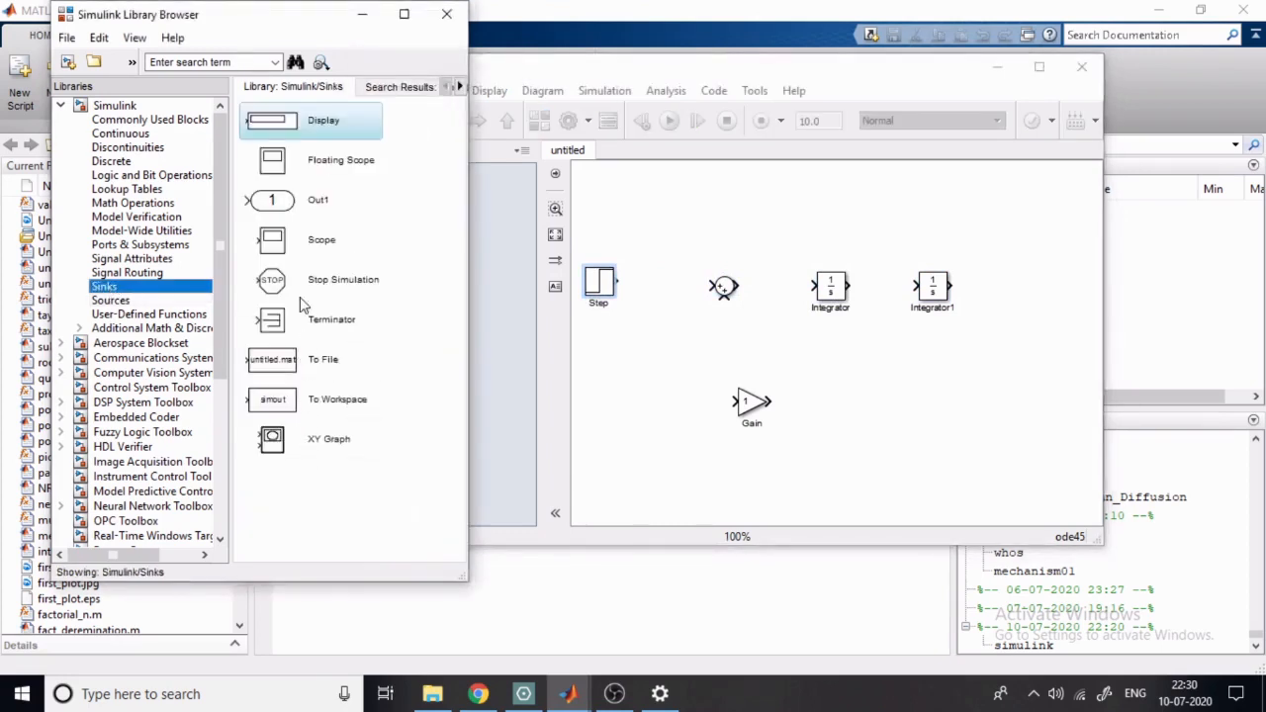
{"action": "left_click", "coordinate": [326, 178]}
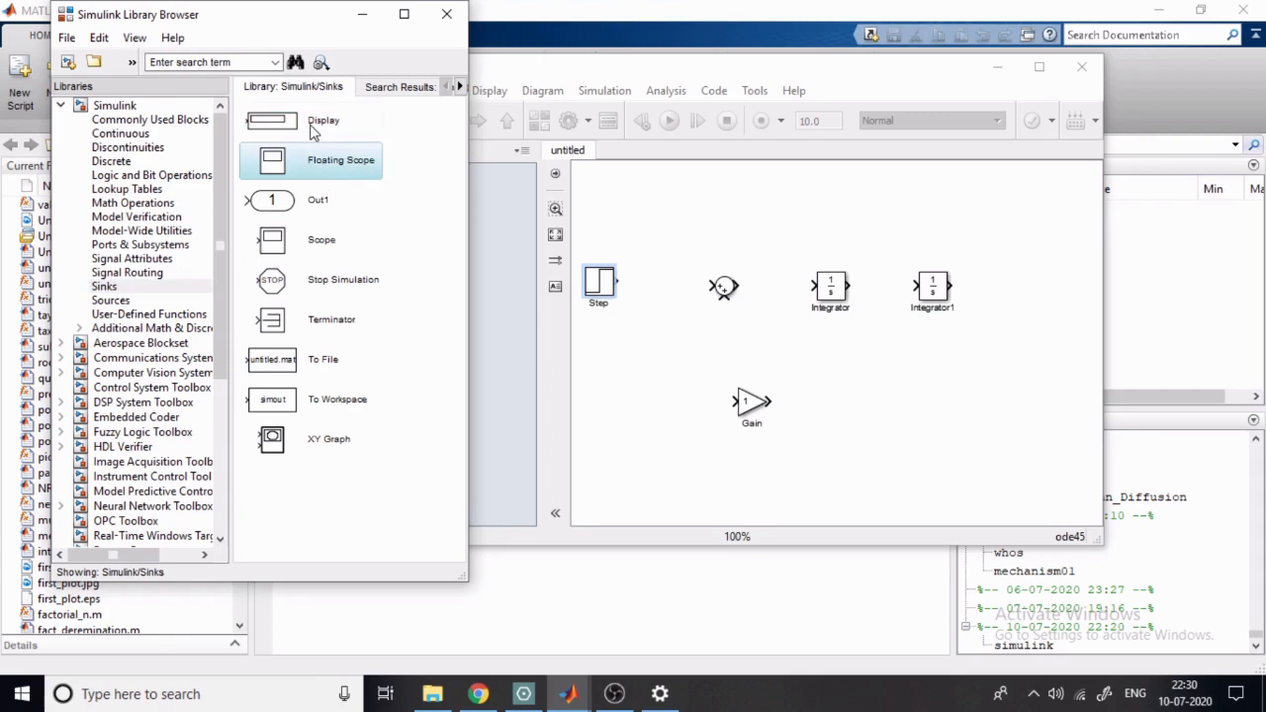
{"action": "left_click_drag", "start_coordinate": [327, 243], "coordinate": [1058, 297]}
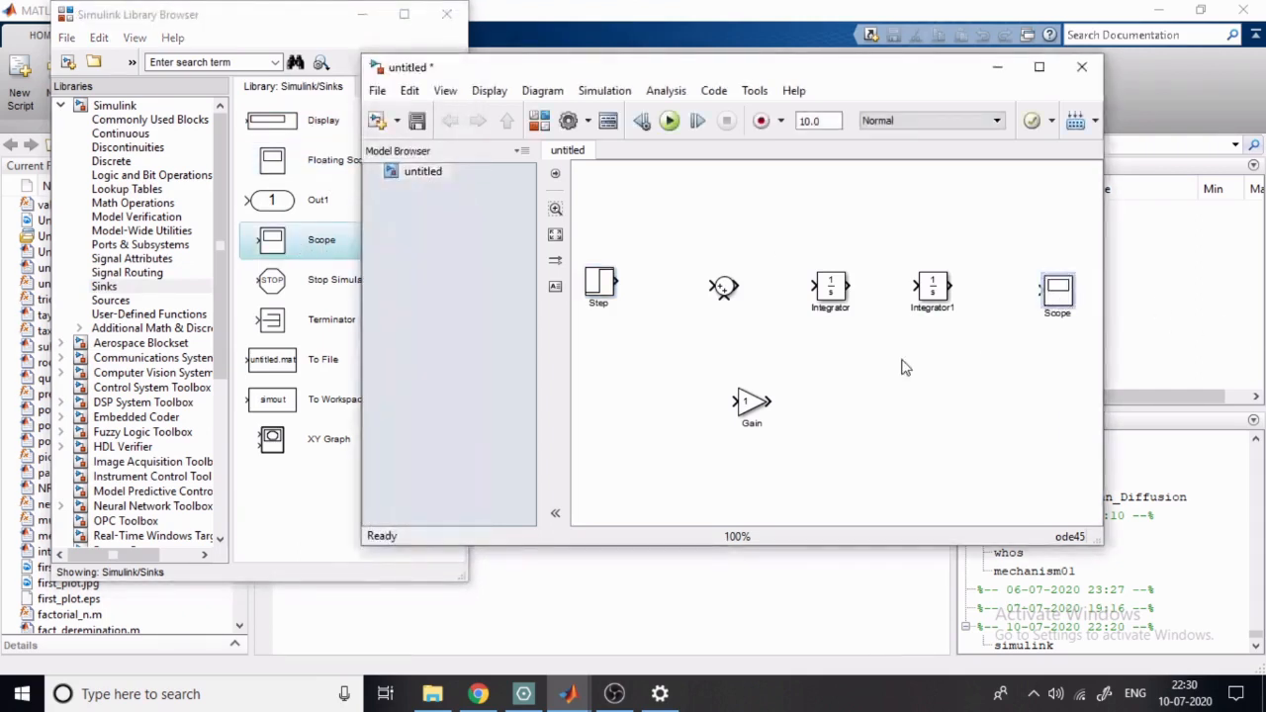
- Check the signs in the Drawboard PDF sketch and set the Sum block to a rectangular icon shape with the list of signs +--
{"action": "left_click", "coordinate": [756, 423]}
{"action": "left_click", "coordinate": [724, 287]}
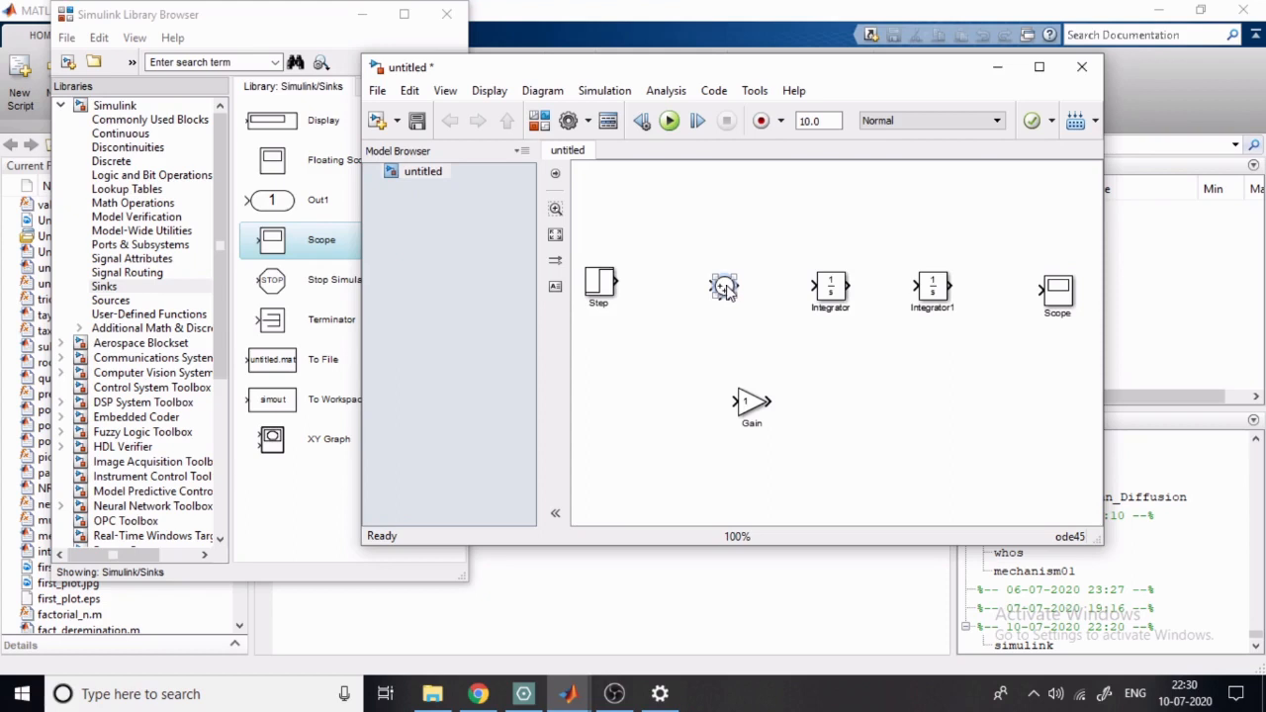
{"action": "double_click", "coordinate": [724, 287]}
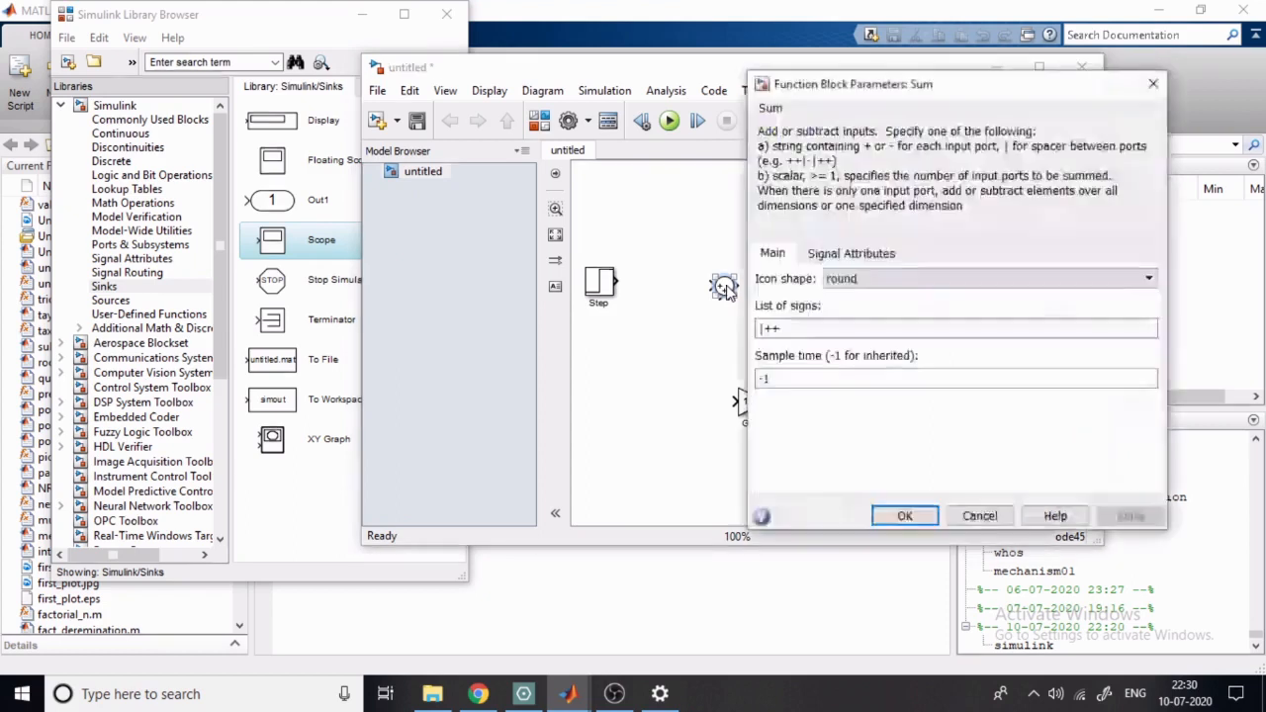
{"action": "left_click", "coordinate": [885, 280]}
{"action": "left_click", "coordinate": [875, 295]}
{"action": "double_click", "coordinate": [860, 318]}
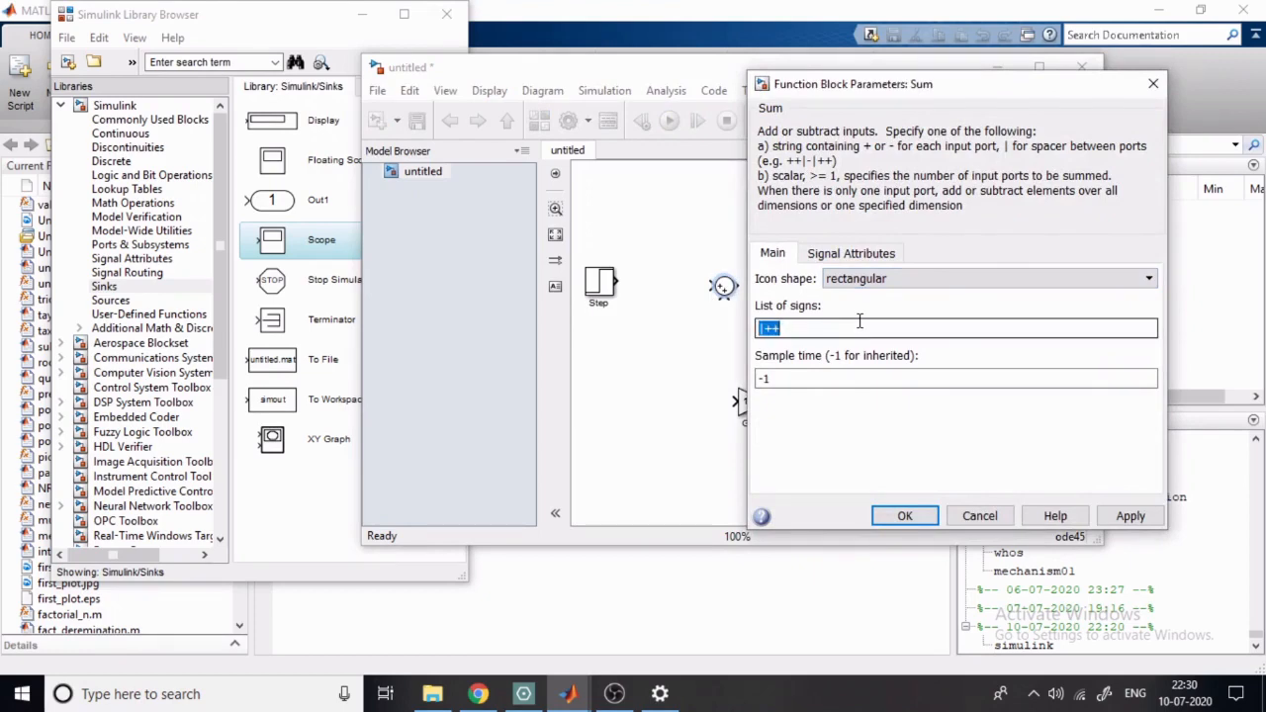
{"action": "left_click", "coordinate": [525, 694]}
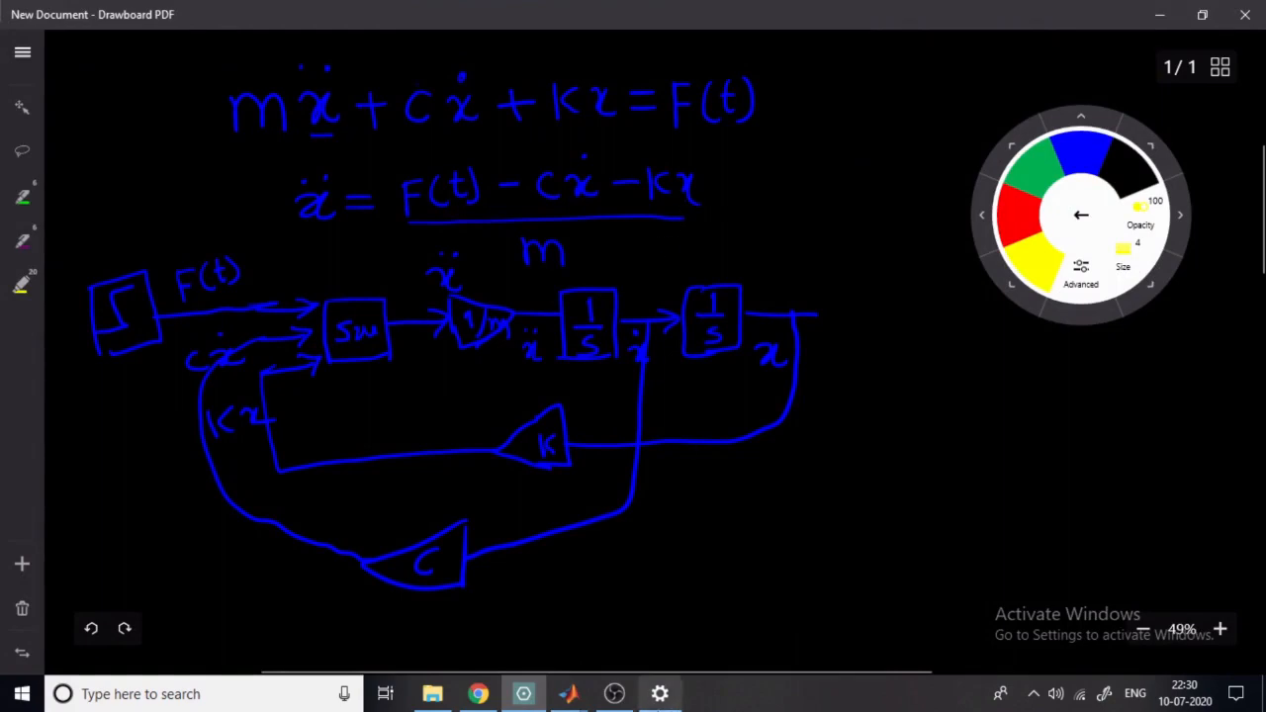
{"action": "left_click", "coordinate": [568, 694]}
{"action": "left_click", "coordinate": [791, 602]}
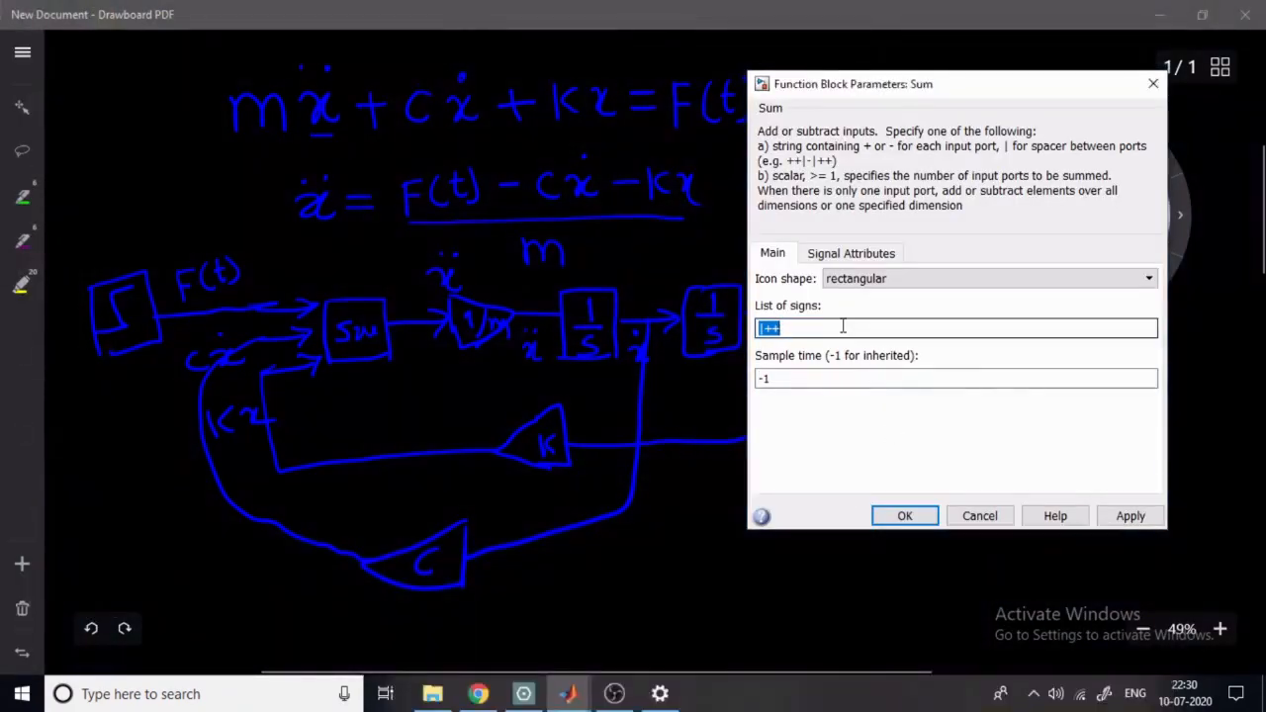
{"action": "type", "text": "+"}
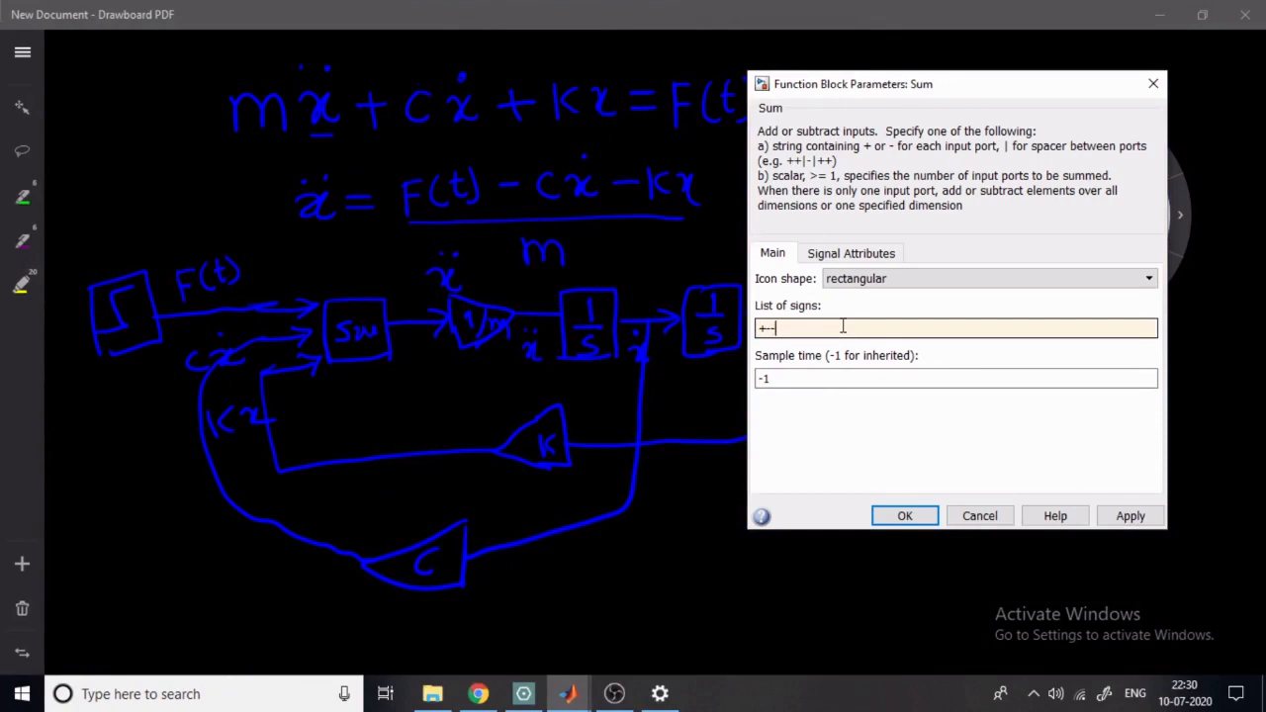
{"action": "type", "text": "--"}
{"action": "left_click", "coordinate": [904, 515]}
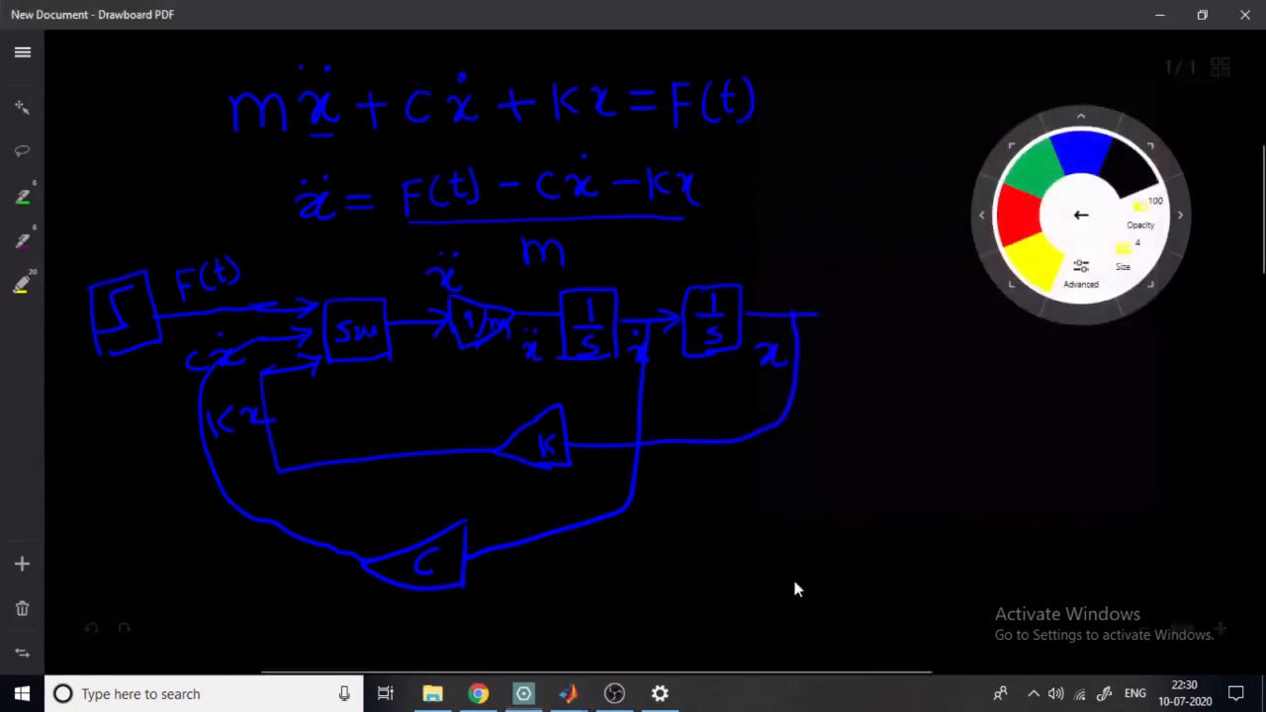
- Return to the Simulink model, shift the Sum block toward the Step block and place the Gain block connected between Sum and the first integrator
{"action": "mouse_move", "coordinate": [569, 694]}
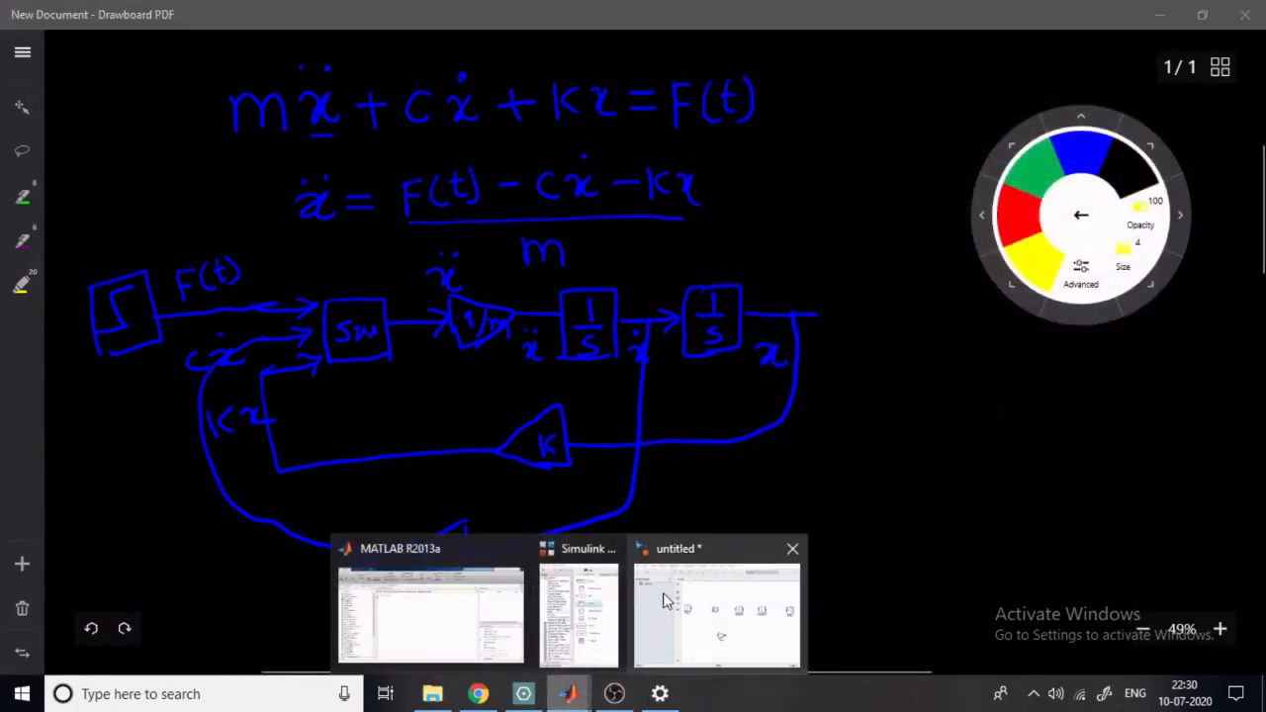
{"action": "left_click", "coordinate": [668, 599]}
{"action": "left_click_drag", "start_coordinate": [737, 299], "coordinate": [708, 315]}
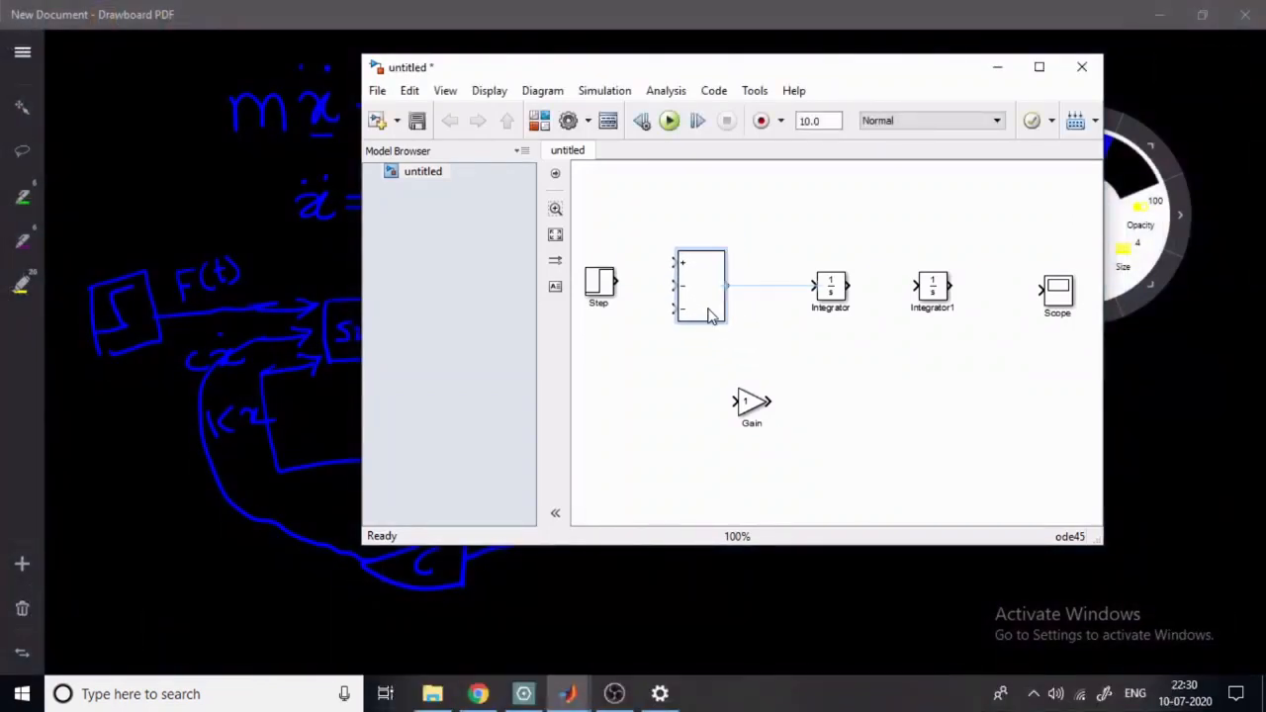
{"action": "left_click", "coordinate": [750, 402]}
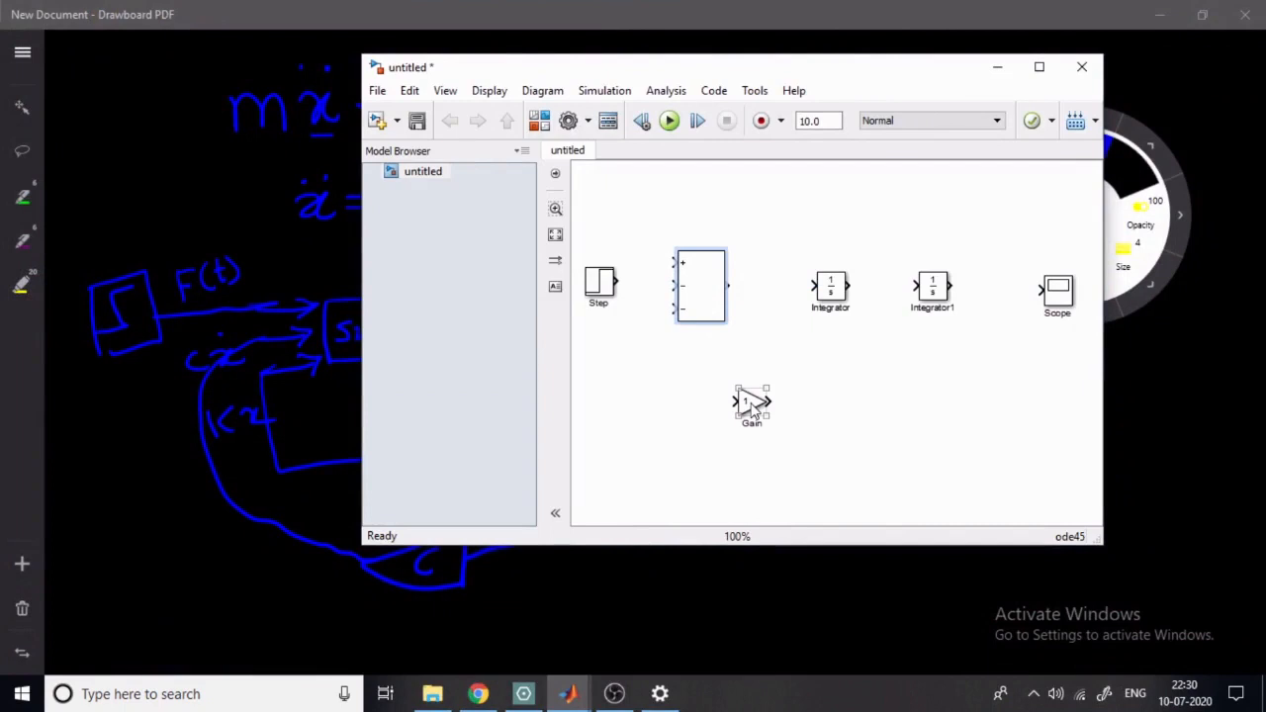
{"action": "left_click_drag", "start_coordinate": [749, 405], "coordinate": [749, 286]}
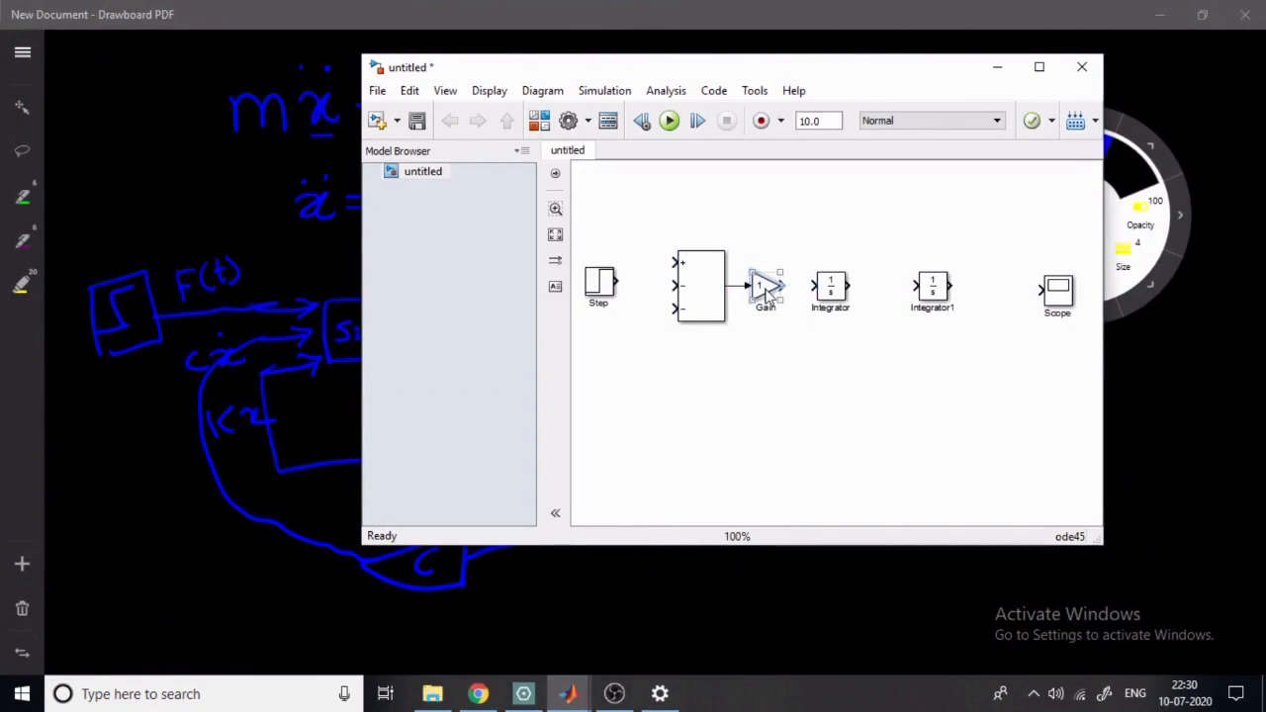
- Set the gain value of the block after the Sum block to 1/M
{"action": "double_click", "coordinate": [767, 287]}
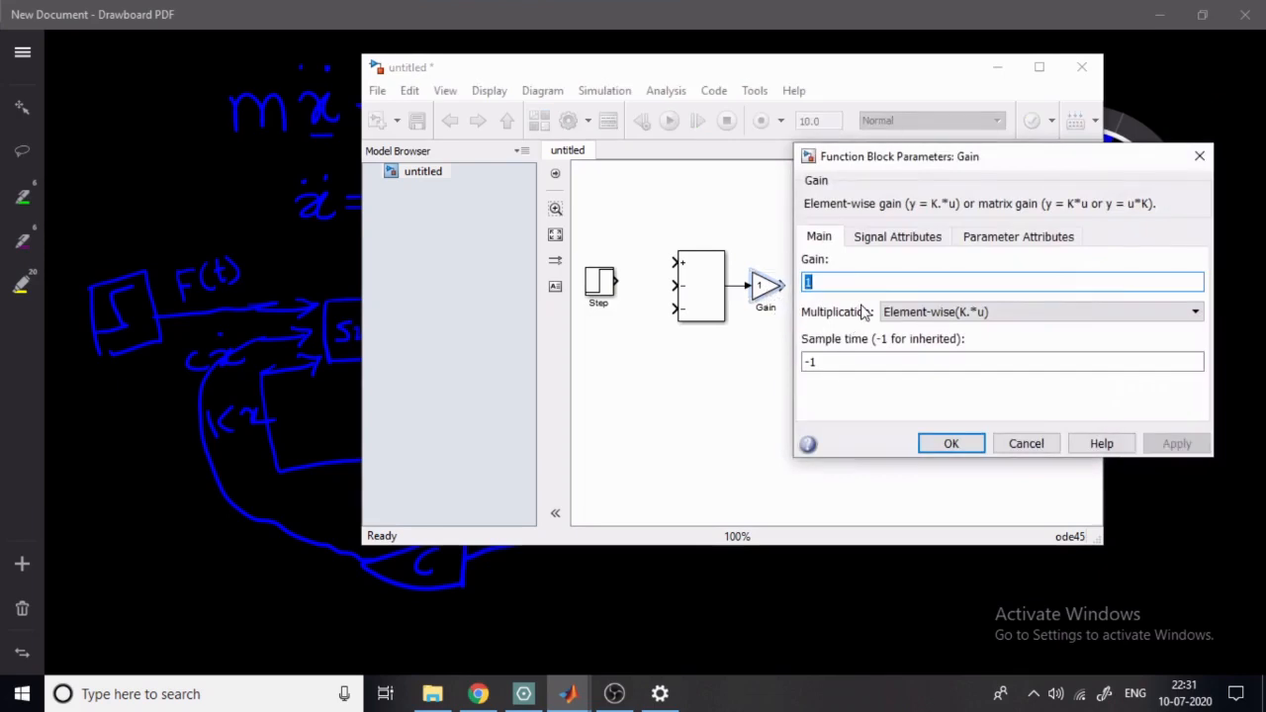
{"action": "type", "text": "/M"}
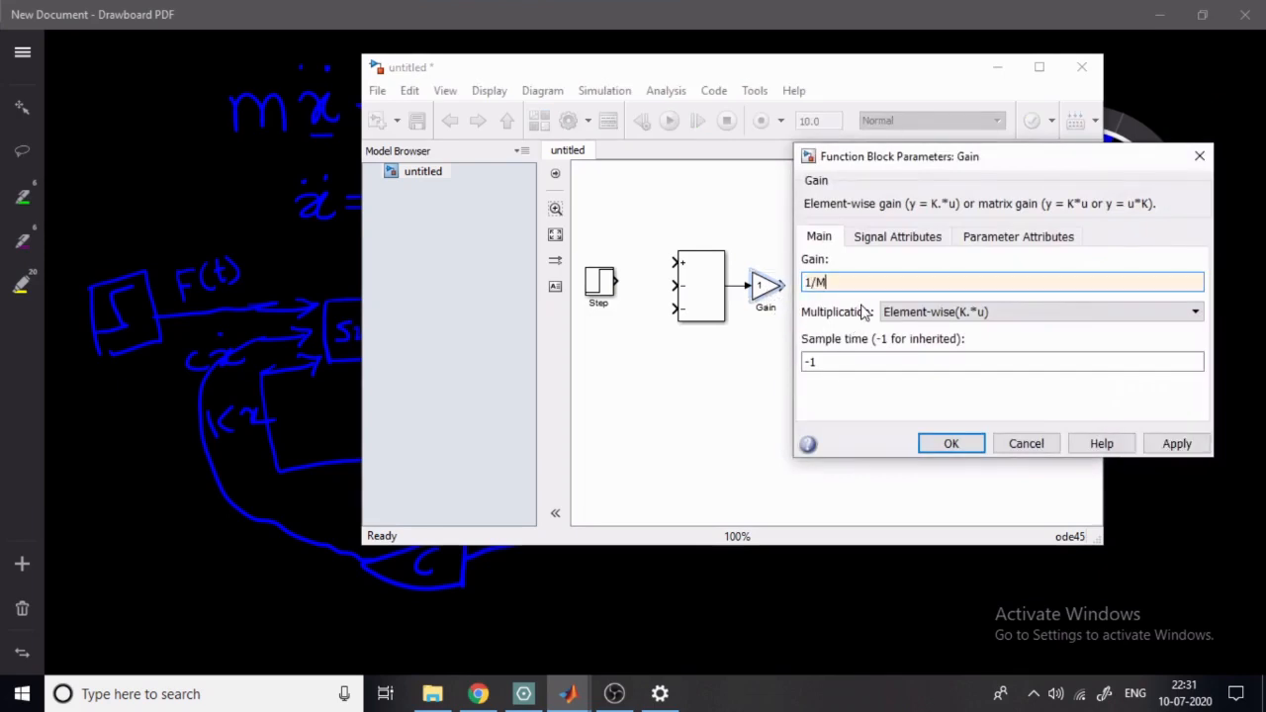
{"action": "left_click", "coordinate": [958, 444]}
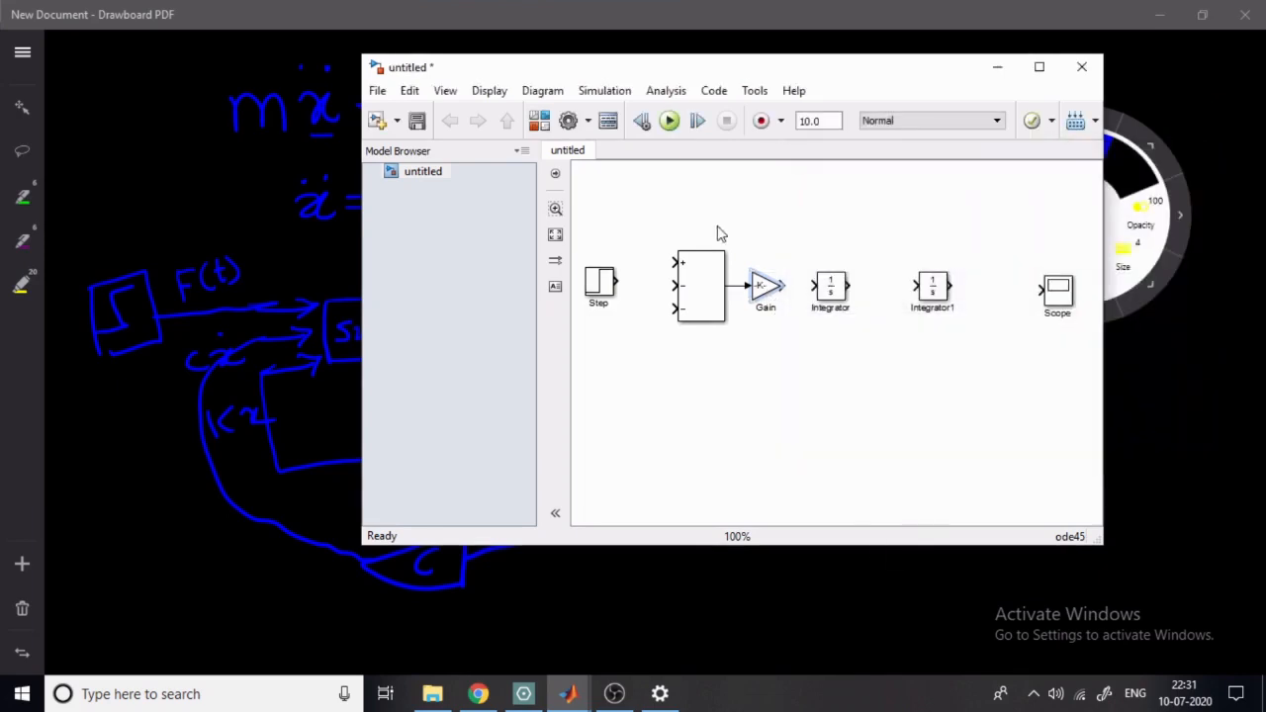
- Connect the Gain block through both integrators to the Scope, align the Scope and space out the integrators
{"action": "left_click_drag", "start_coordinate": [783, 285], "coordinate": [1040, 288]}
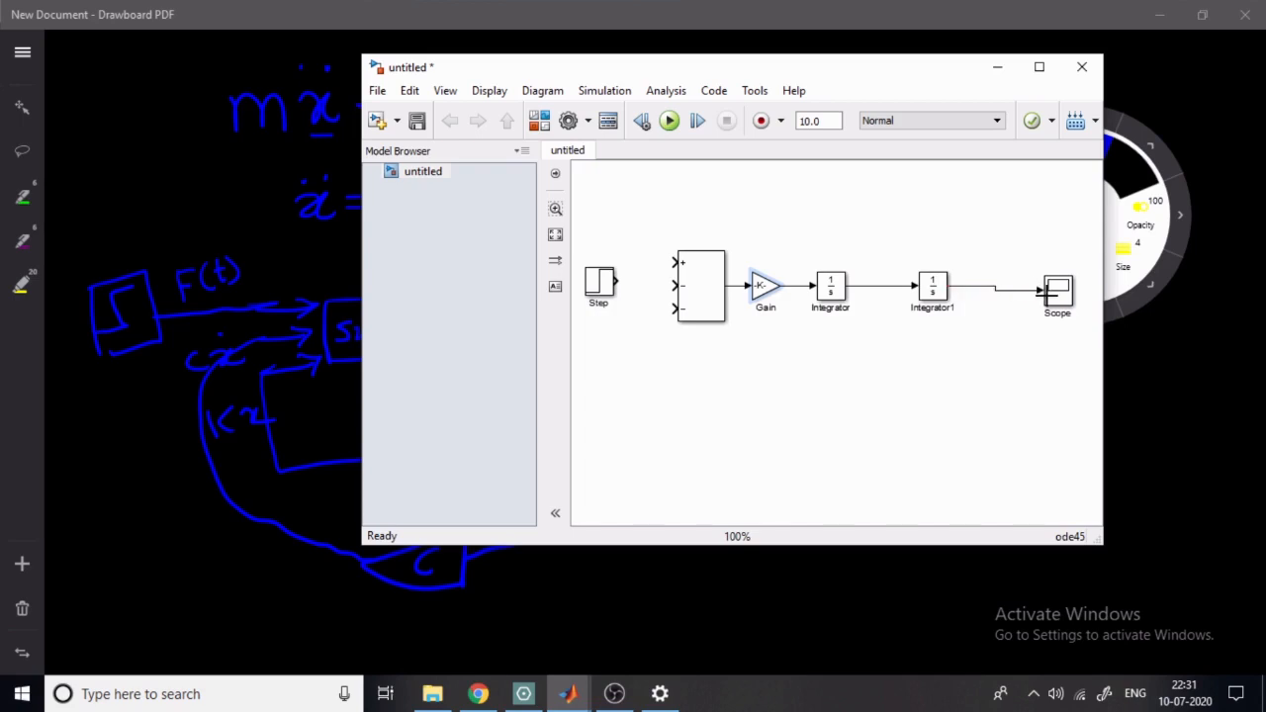
{"action": "left_click", "coordinate": [1056, 295]}
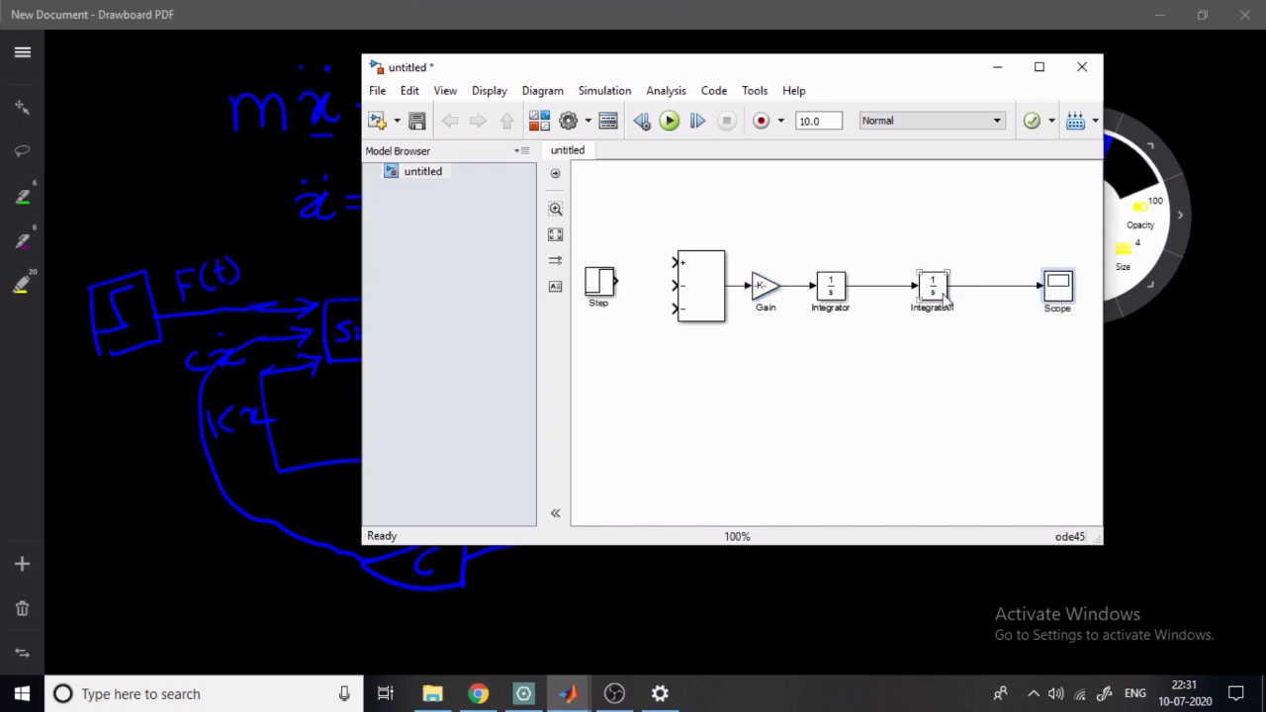
{"action": "left_click", "coordinate": [937, 295]}
{"action": "left_click_drag", "start_coordinate": [938, 295], "coordinate": [972, 309]}
{"action": "left_click", "coordinate": [831, 293]}
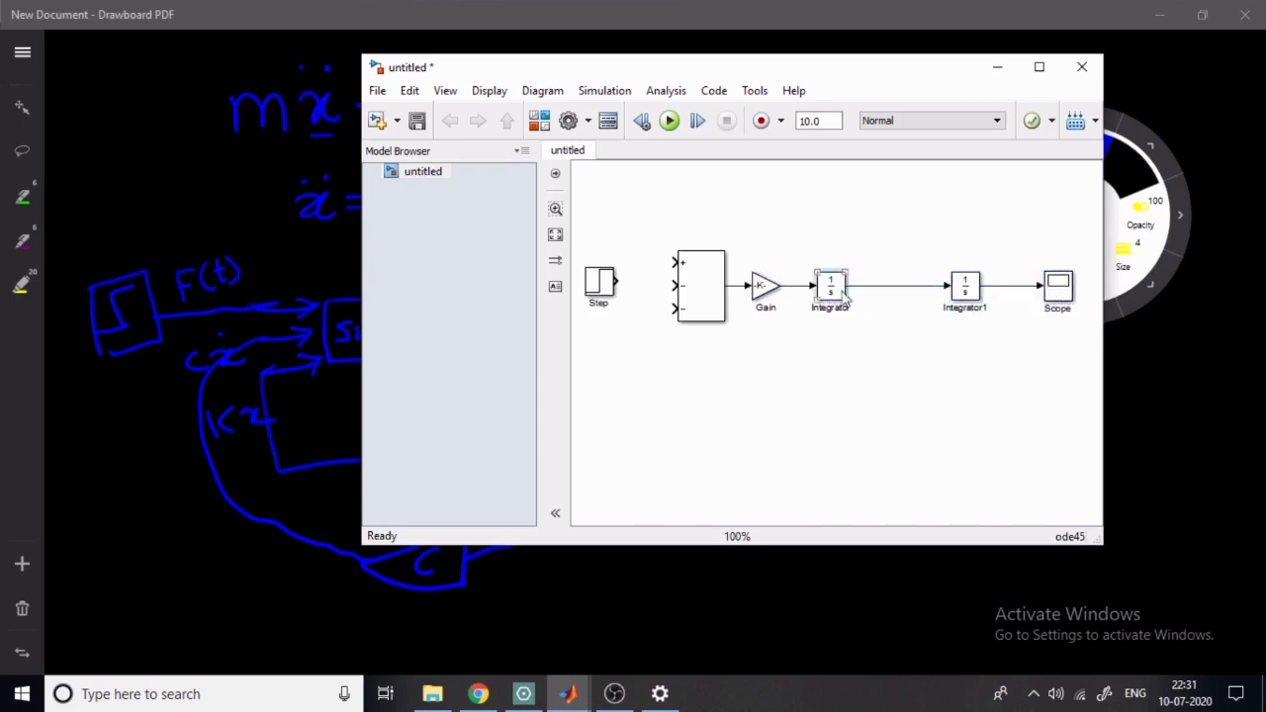
{"action": "left_click_drag", "start_coordinate": [831, 292], "coordinate": [859, 293]}
- Widen the 1/M Gain block to fit its label and align and connect the Step block to the Sum block's plus input
{"action": "left_click", "coordinate": [766, 285]}
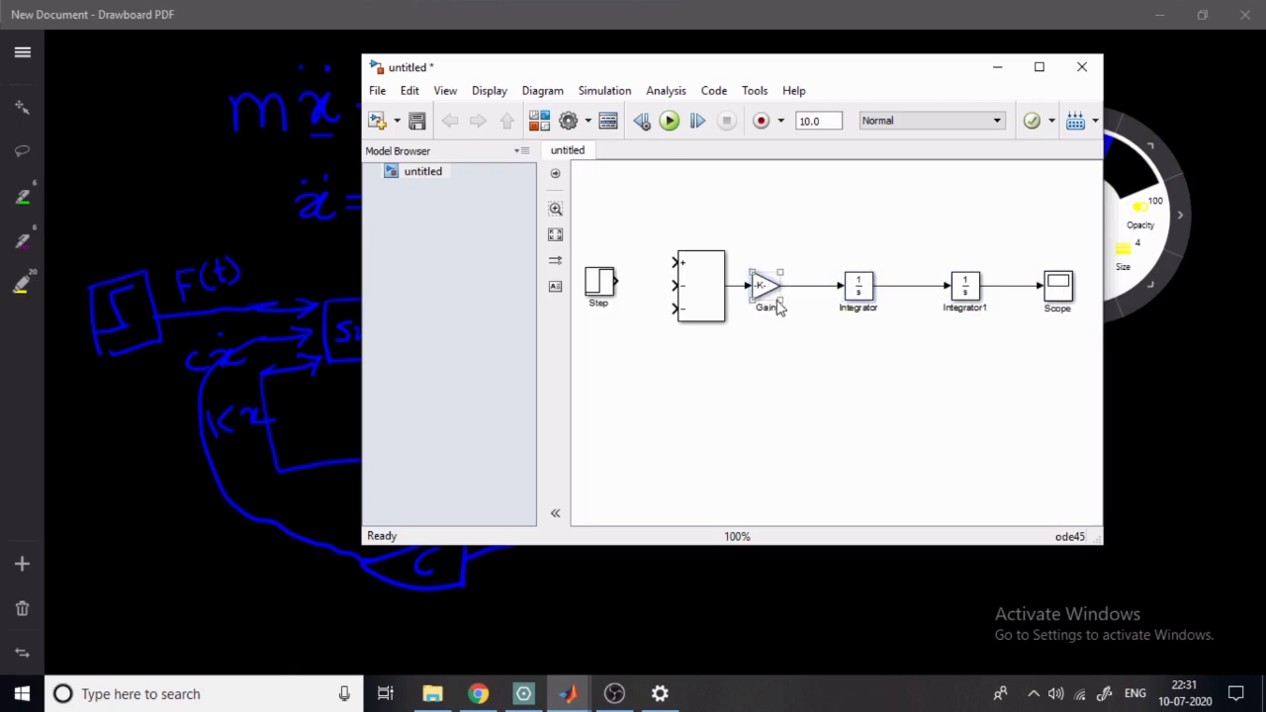
{"action": "left_click_drag", "start_coordinate": [782, 304], "coordinate": [809, 303]}
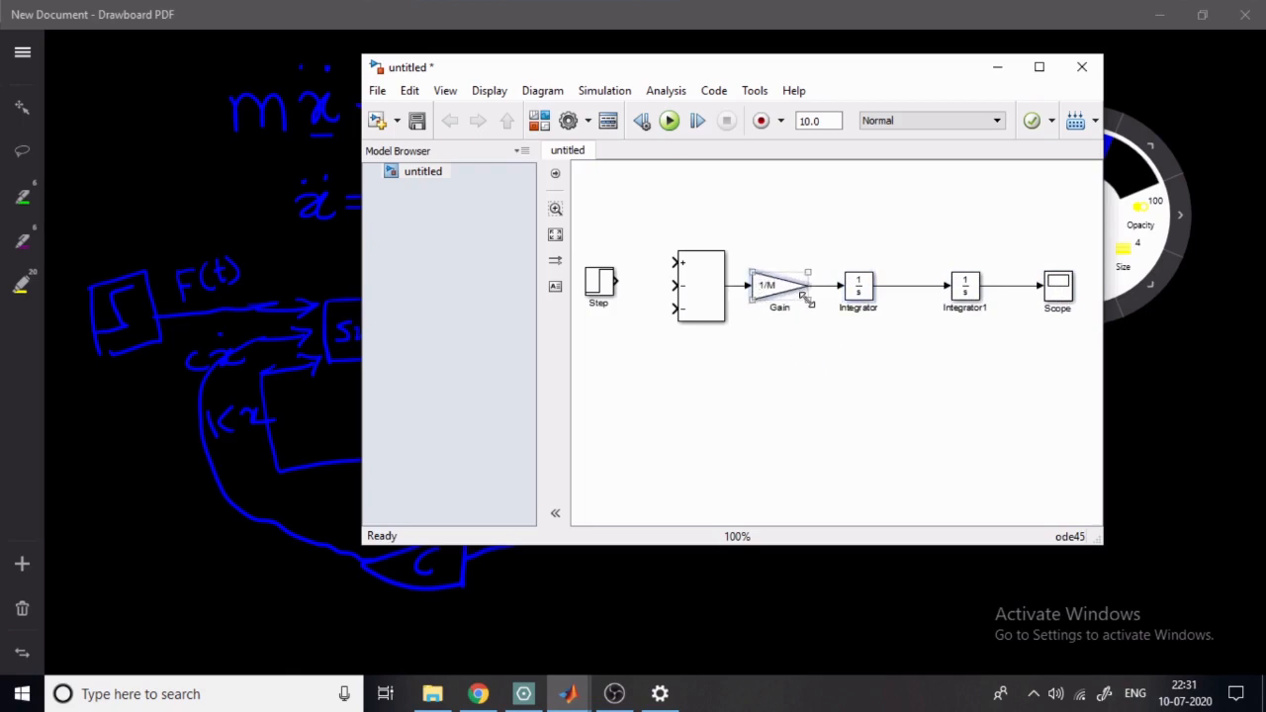
{"action": "left_click", "coordinate": [762, 325]}
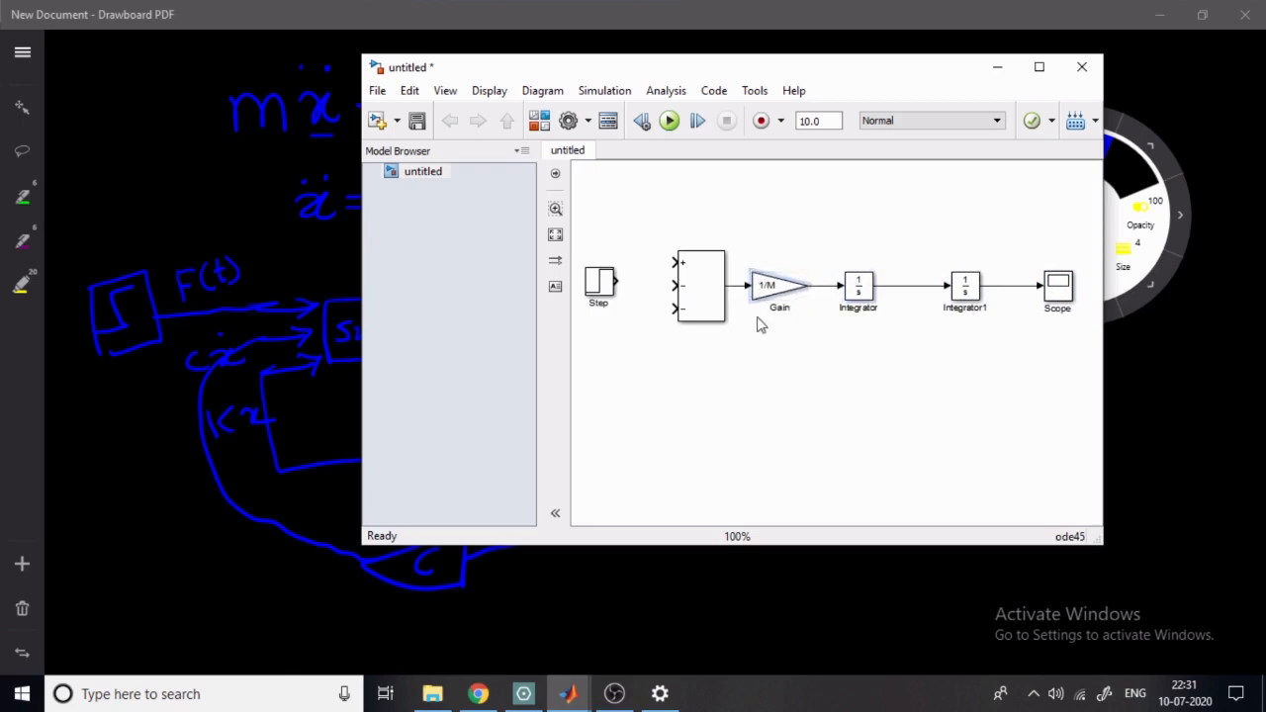
{"action": "left_click", "coordinate": [602, 284]}
{"action": "mouse_move", "coordinate": [599, 286]}
{"action": "left_mouse_down"}
{"action": "mouse_move", "coordinate": [600, 270]}
{"action": "mouse_move", "coordinate": [677, 262]}
{"action": "left_mouse_up"}
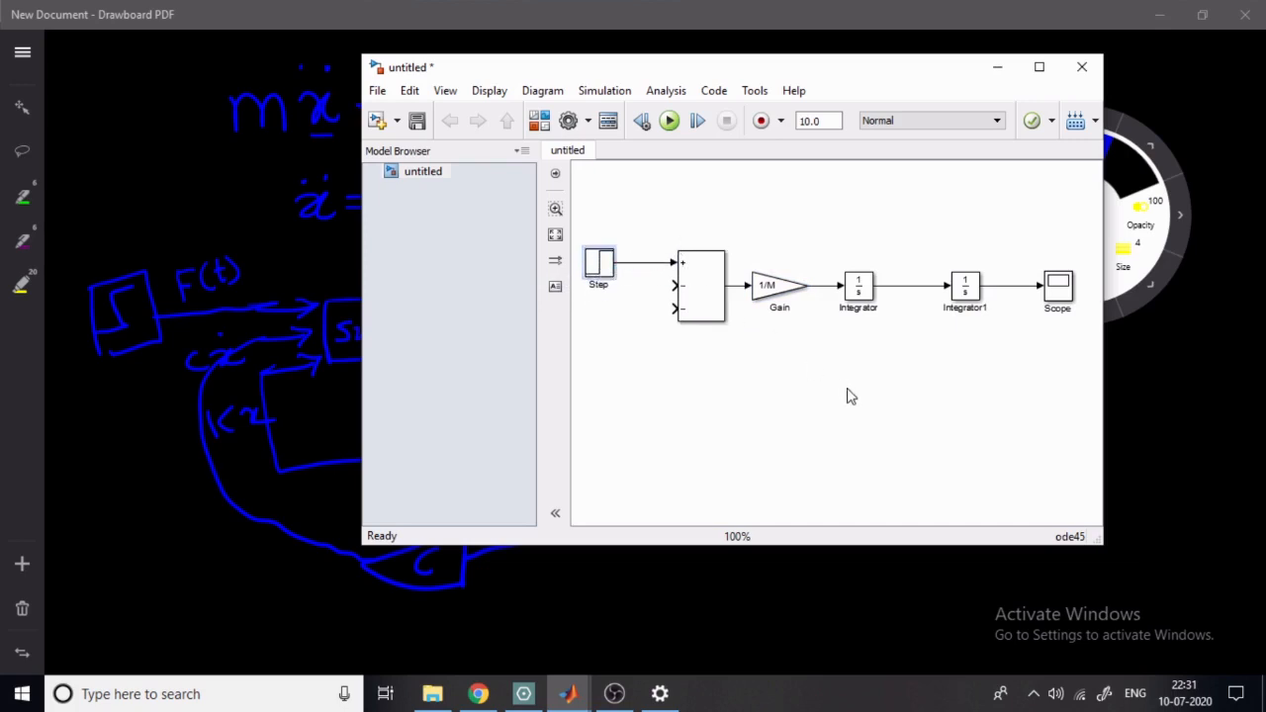
- Copy the 1/M Gain block to a spot below the main row and set the copy's gain to C
{"action": "left_click", "coordinate": [762, 290]}
{"action": "left_click_drag", "start_coordinate": [762, 290], "coordinate": [796, 384]}
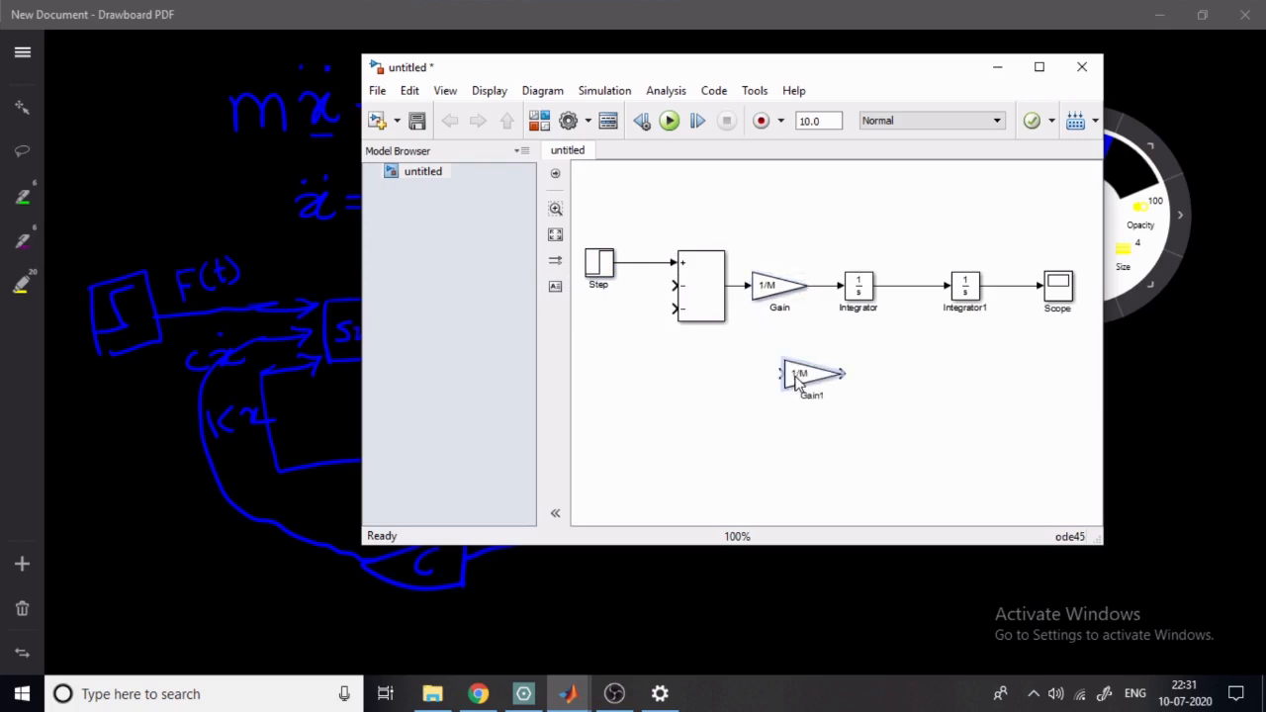
{"action": "double_click", "coordinate": [796, 384]}
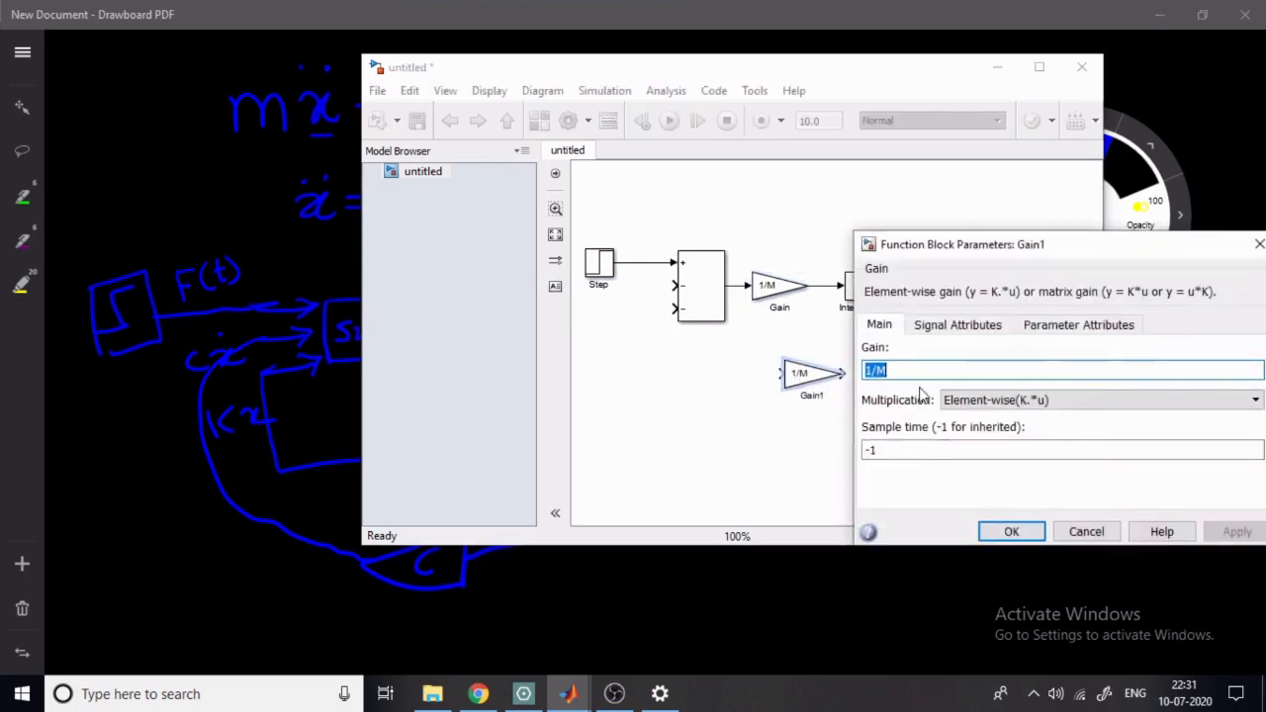
{"action": "type", "text": "C"}
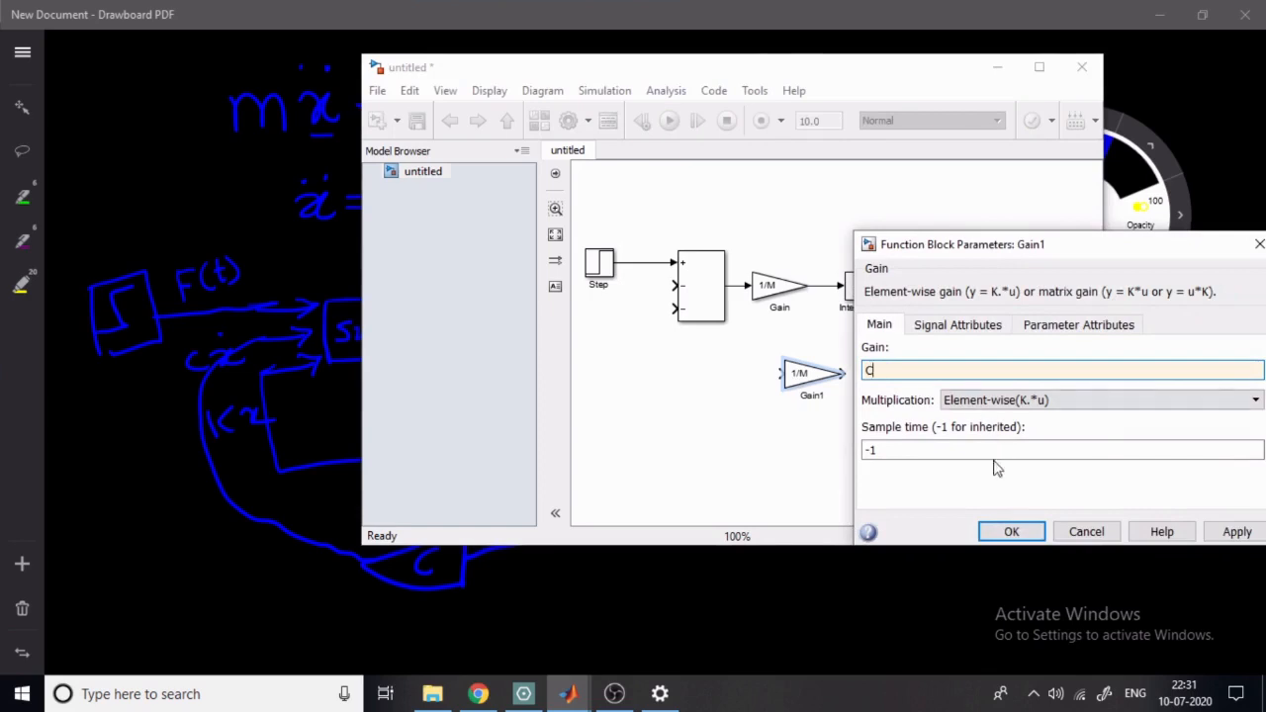
{"action": "left_click", "coordinate": [1002, 532]}
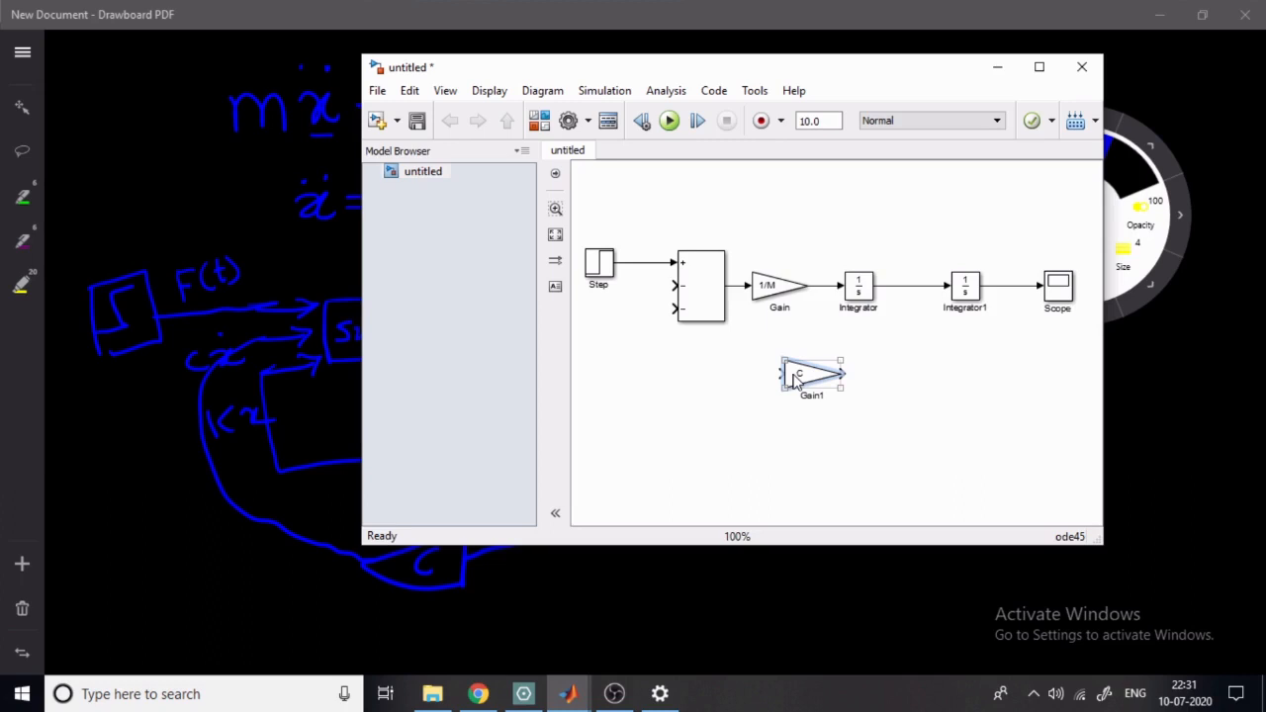
- Flip the C gain block and wire it from the first integrator's output to the Sum block's lower minus input
{"action": "right_click", "coordinate": [794, 381]}
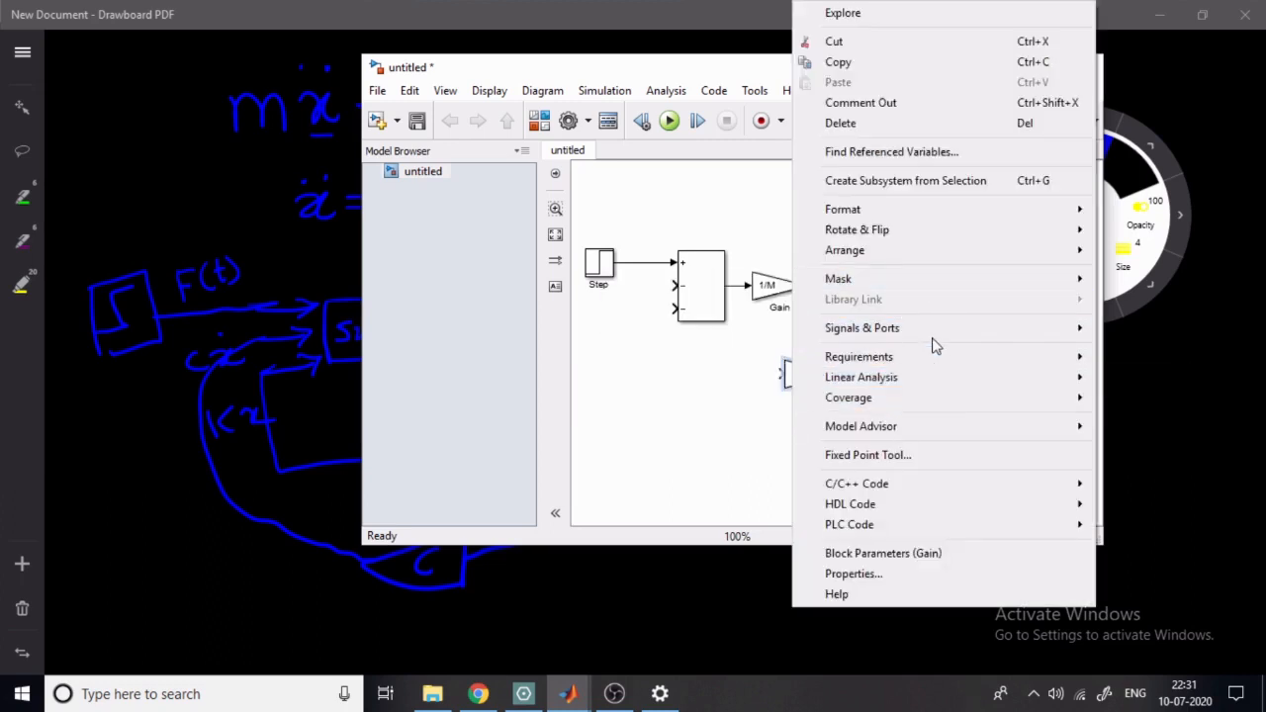
{"action": "mouse_move", "coordinate": [928, 234]}
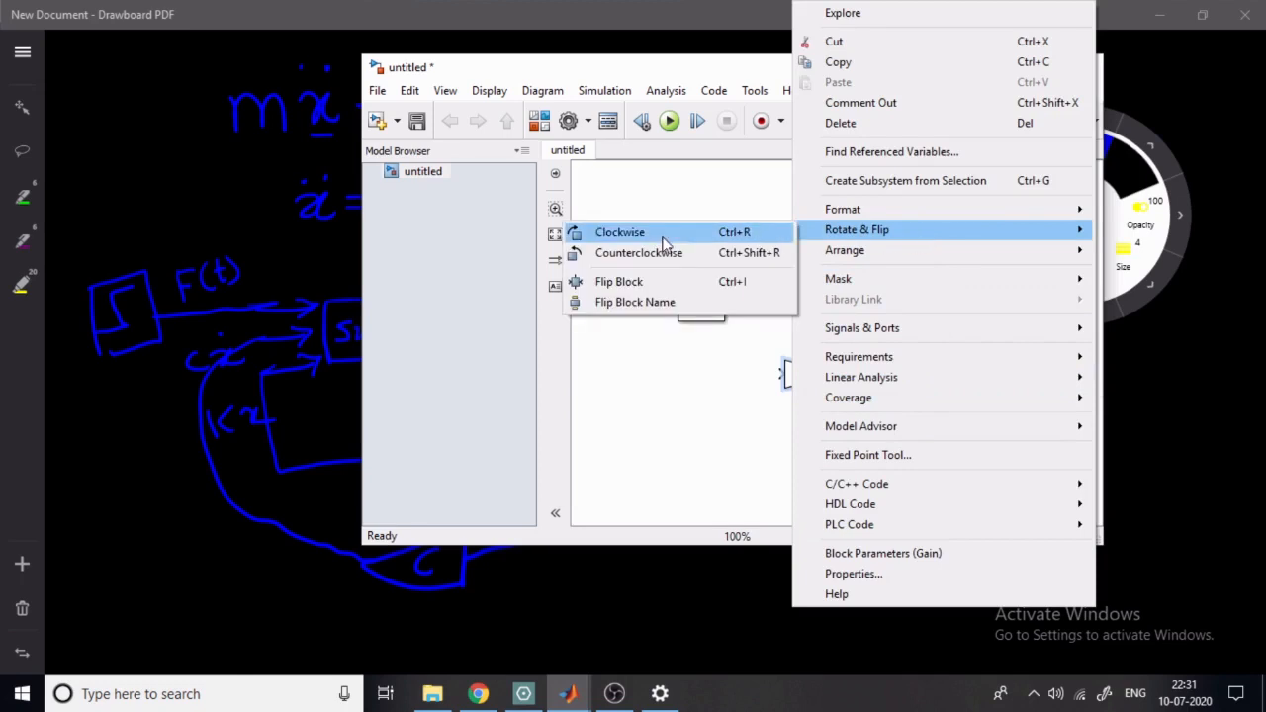
{"action": "left_click", "coordinate": [628, 281]}
{"action": "left_click_drag", "start_coordinate": [842, 373], "coordinate": [901, 286]}
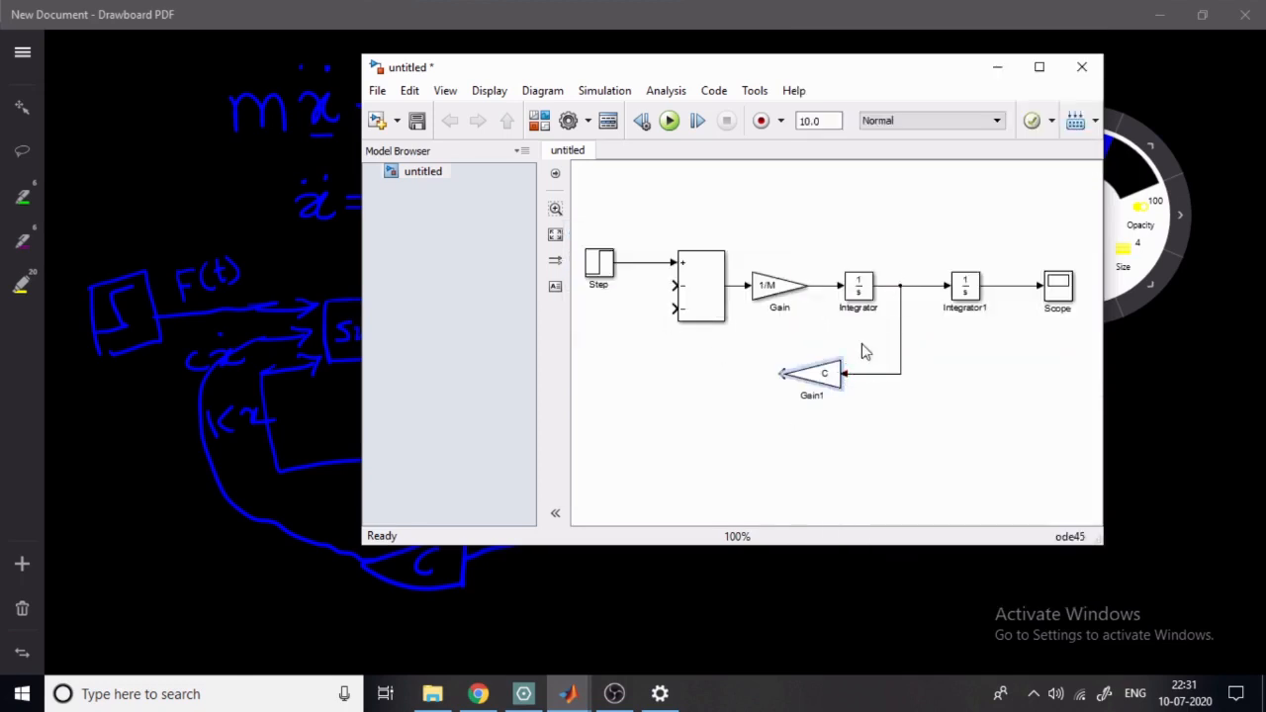
{"action": "mouse_move", "coordinate": [778, 374]}
{"action": "left_mouse_down"}
{"action": "mouse_move", "coordinate": [663, 350]}
{"action": "mouse_move", "coordinate": [676, 309]}
{"action": "left_mouse_up"}
- Copy the C gain block to a spot just below it and set the copy's gain to K
{"action": "left_click", "coordinate": [821, 388]}
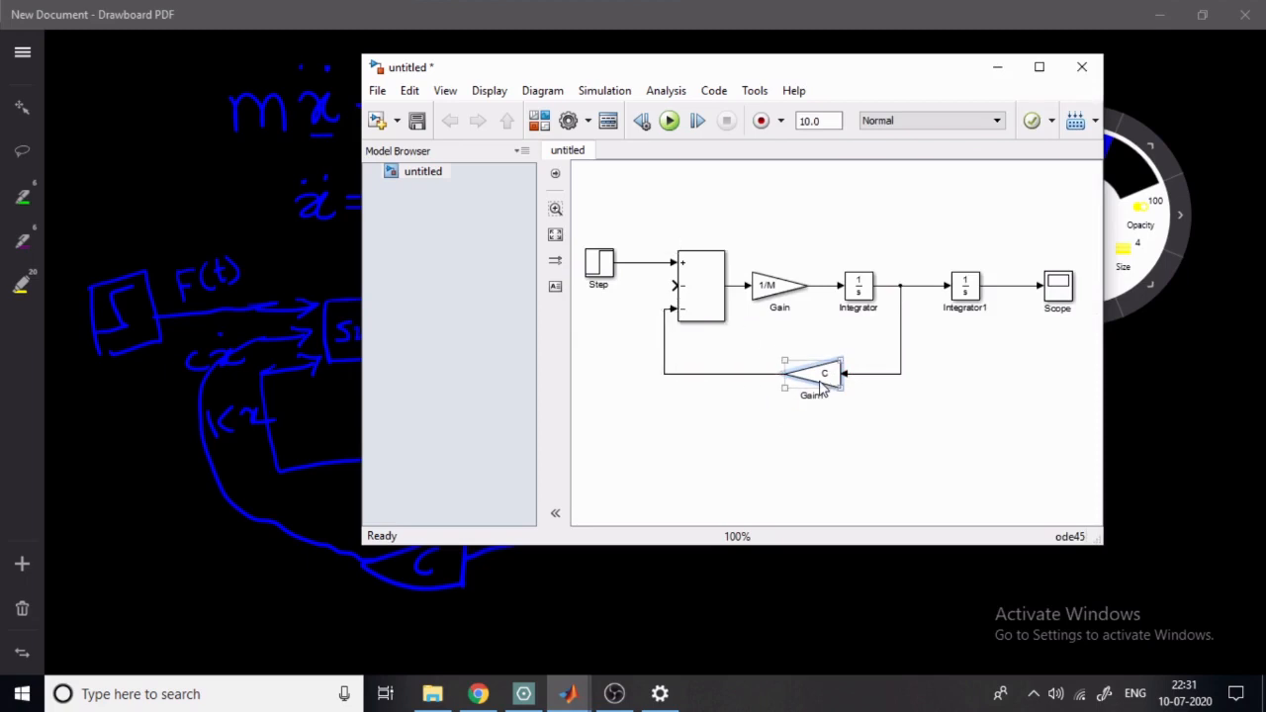
{"action": "left_click_drag", "start_coordinate": [821, 388], "coordinate": [832, 449]}
{"action": "double_click", "coordinate": [836, 437]}
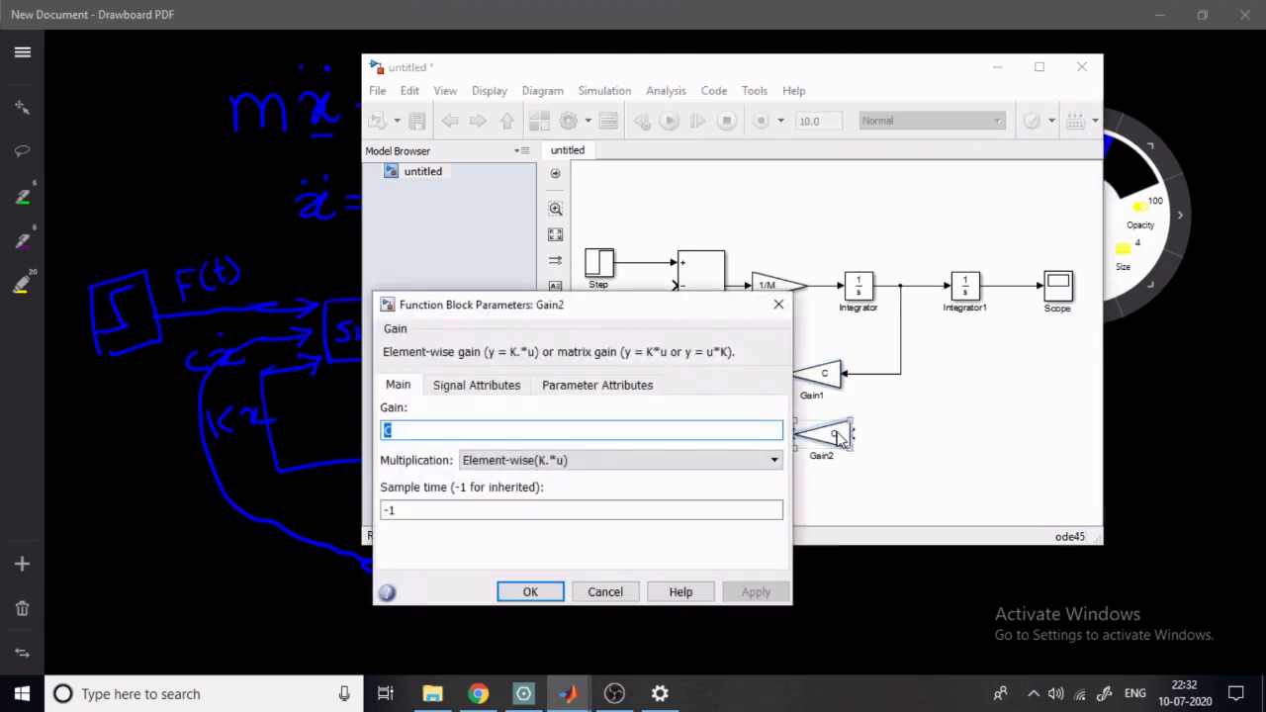
{"action": "type", "text": "K"}
{"action": "key", "text": "Return"}
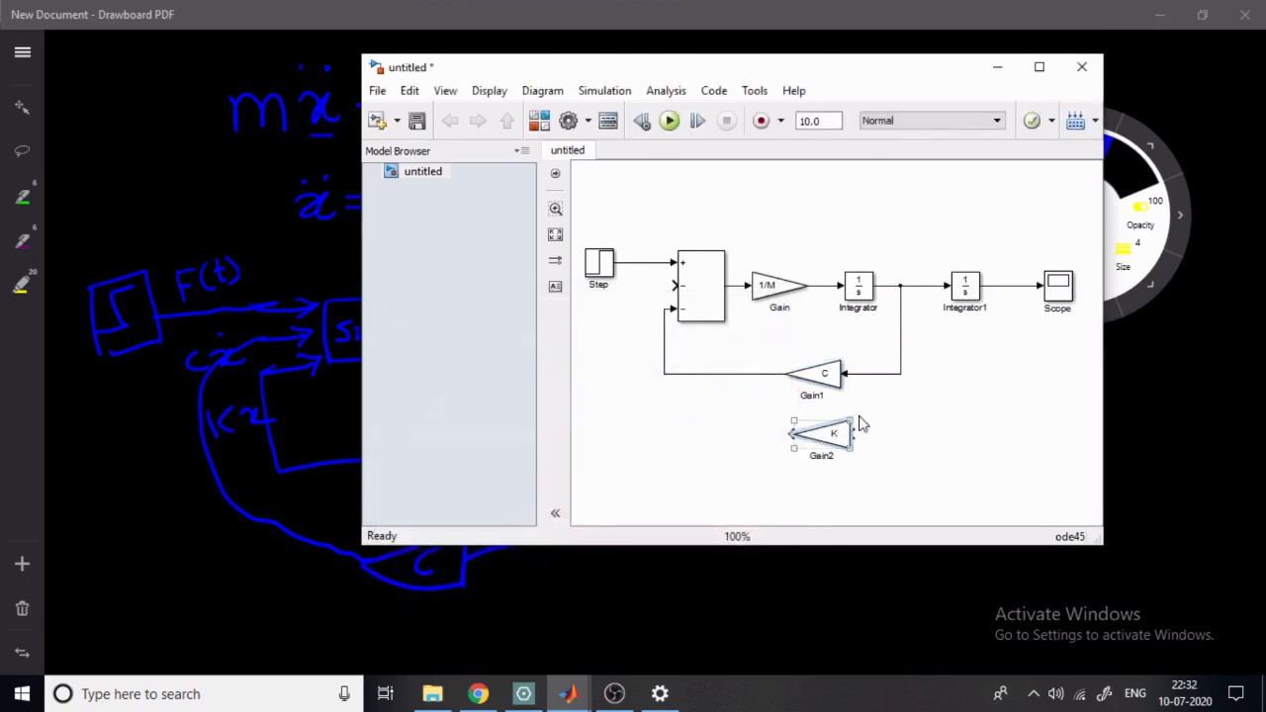
- Wire the K gain block from the second integrator's output to the Sum block's remaining minus input and widen the model window
{"action": "left_click_drag", "start_coordinate": [853, 433], "coordinate": [1013, 287]}
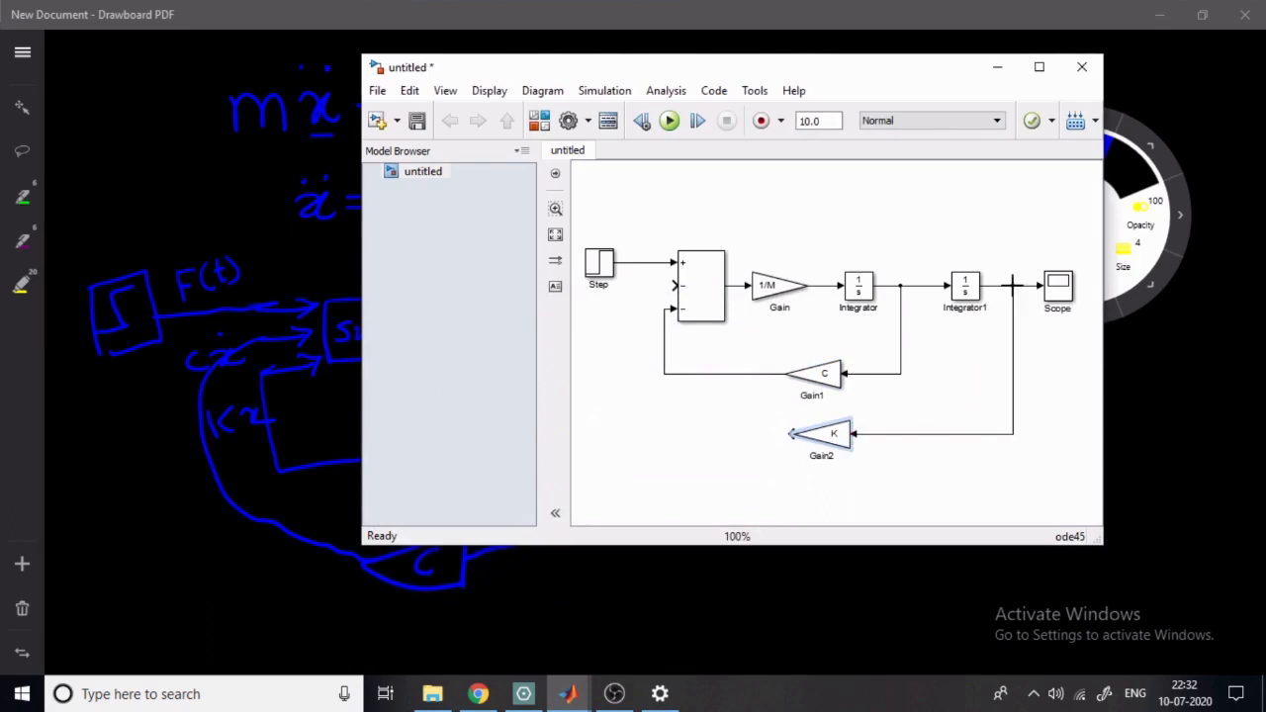
{"action": "left_click_drag", "start_coordinate": [792, 437], "coordinate": [674, 287]}
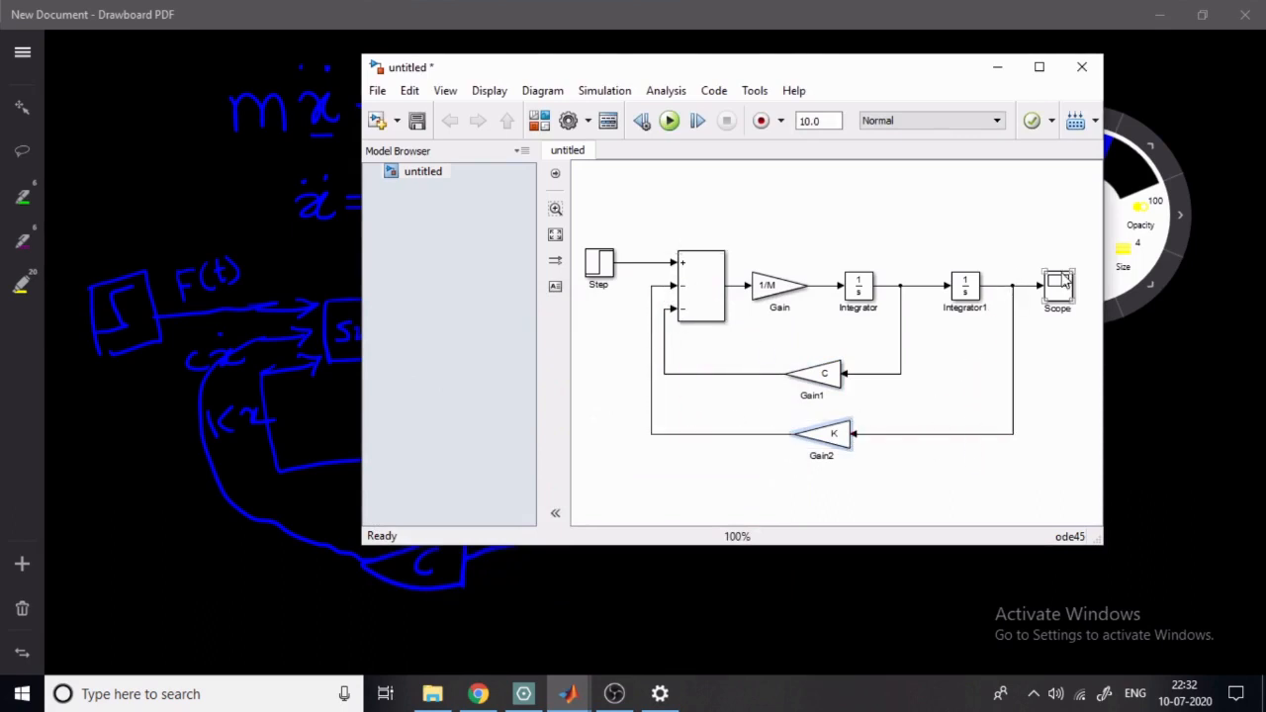
{"action": "left_click_drag", "start_coordinate": [1104, 337], "coordinate": [1235, 351]}
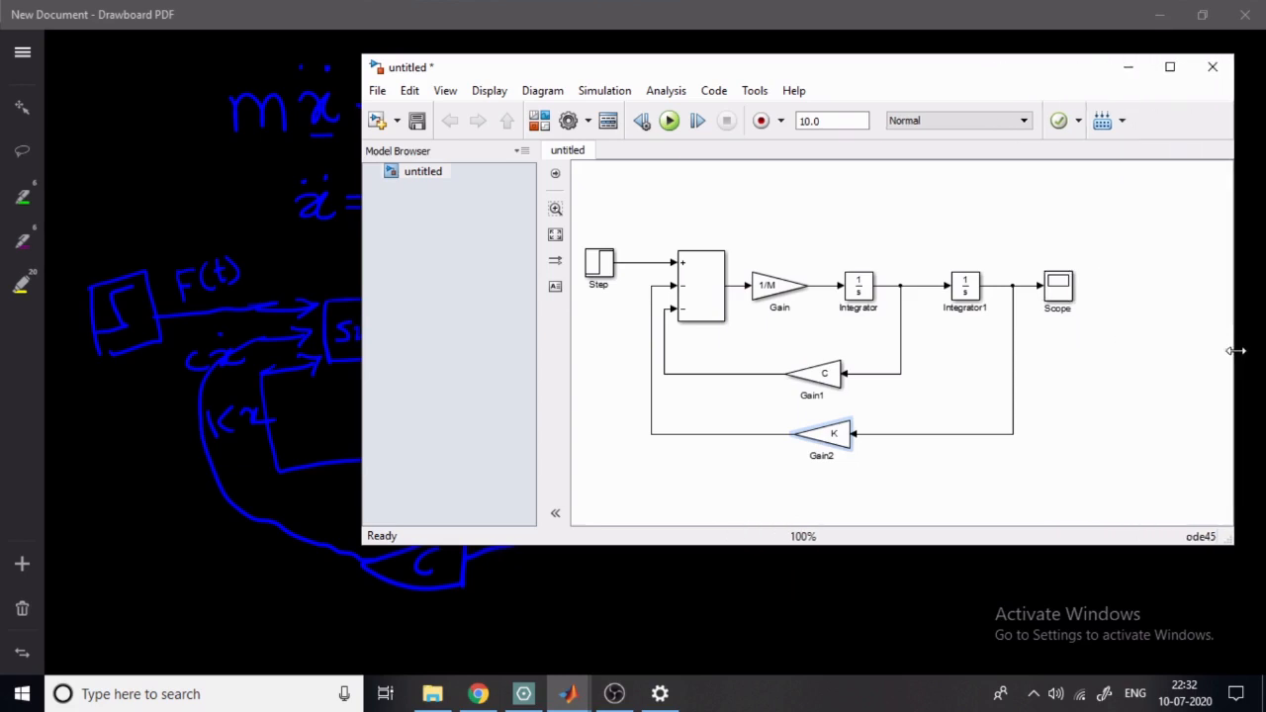
- Group the Sum, Gain and Integrator blocks between the Step and the Scope into a subsystem
{"action": "left_click", "coordinate": [605, 497]}
{"action": "left_click_drag", "start_coordinate": [636, 217], "coordinate": [1029, 472]}
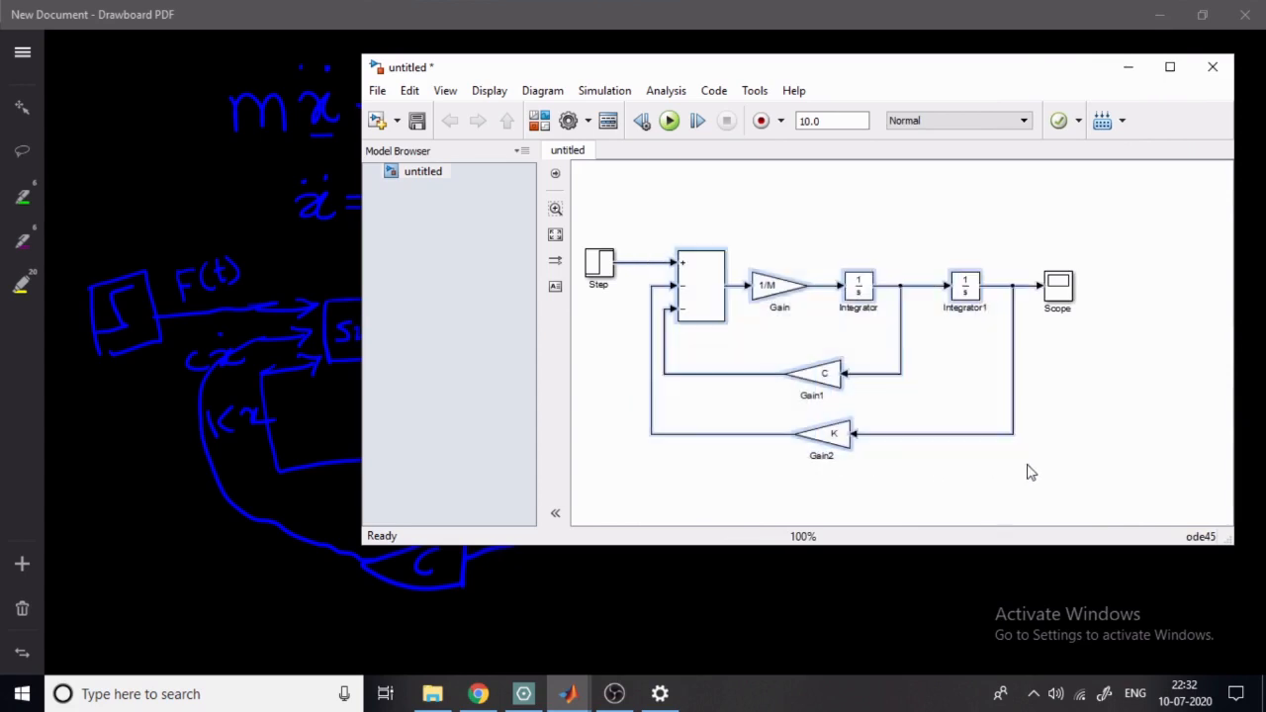
{"action": "left_click", "coordinate": [708, 304]}
{"action": "right_click", "coordinate": [708, 304]}
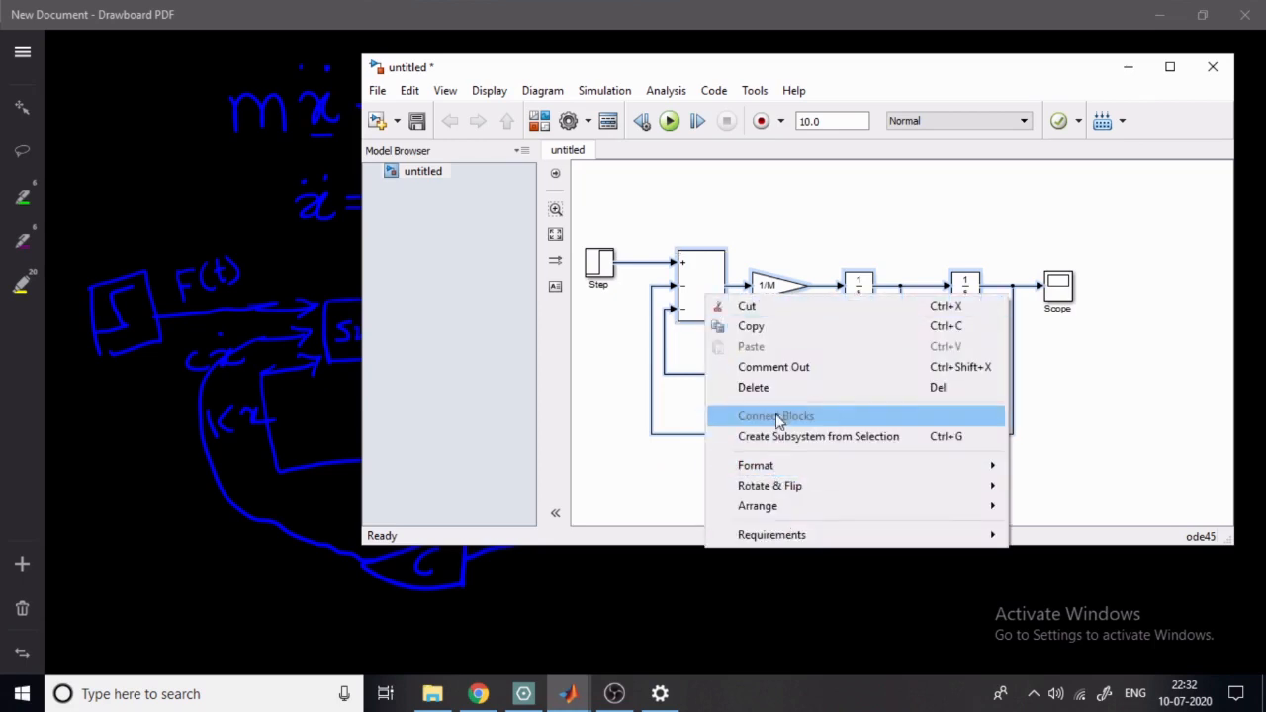
{"action": "left_click", "coordinate": [820, 438]}
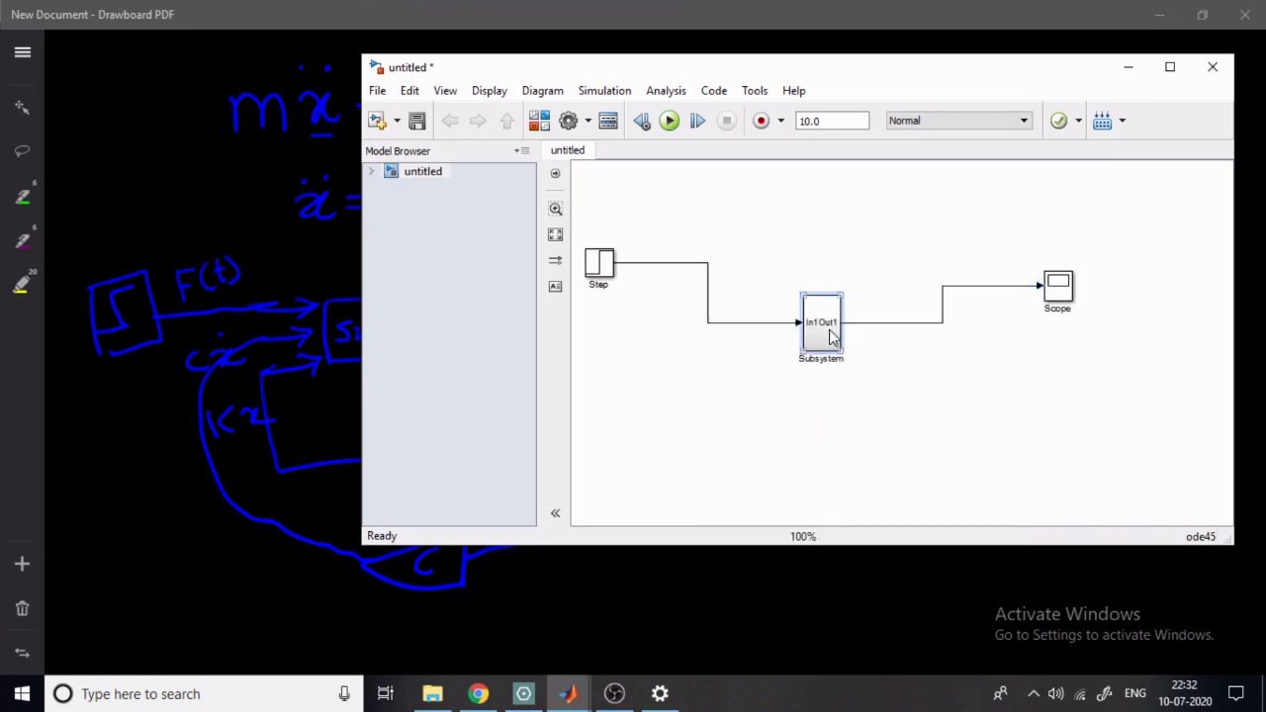
- Align the subsystem and the Scope with the Step block and widen the subsystem so its port labels are spread apart
{"action": "left_click_drag", "start_coordinate": [825, 339], "coordinate": [797, 281]}
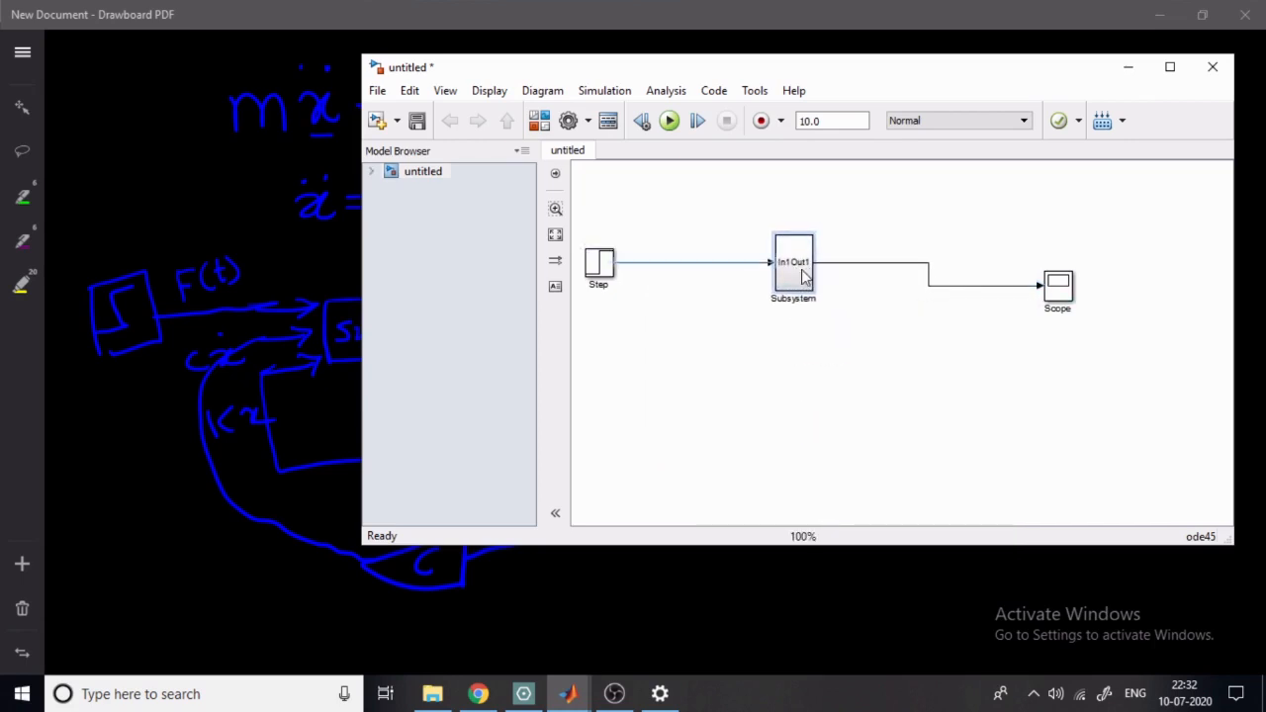
{"action": "left_click_drag", "start_coordinate": [868, 295], "coordinate": [901, 296]}
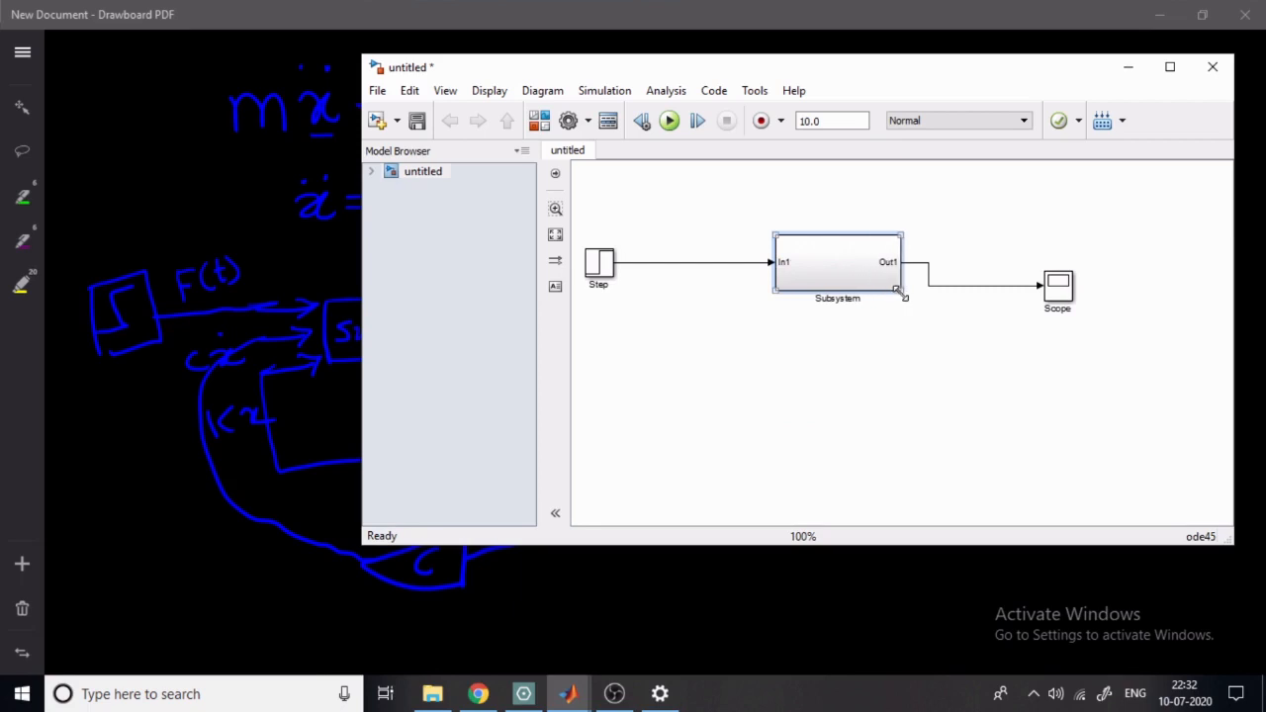
{"action": "left_click_drag", "start_coordinate": [1055, 285], "coordinate": [1082, 265]}
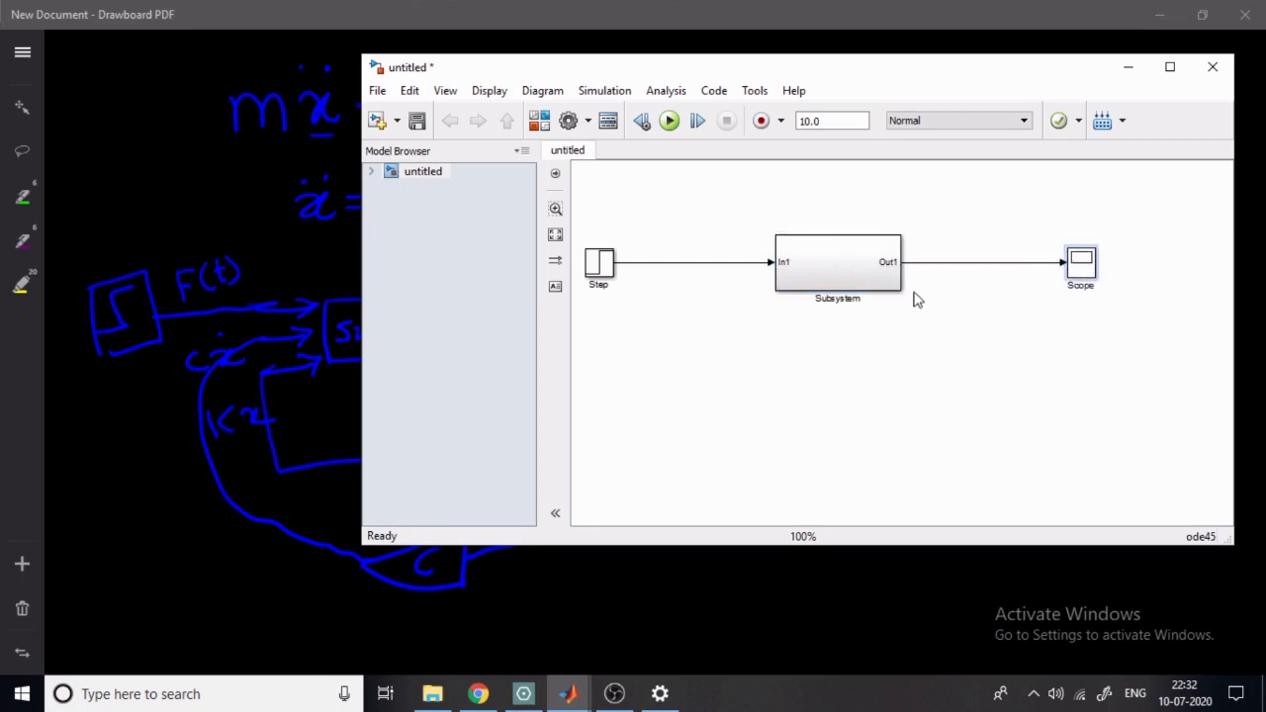
- Rename the subsystem to Spring Mass Damper System, then check its contents and return to the top-level model
{"action": "double_click", "coordinate": [835, 299]}
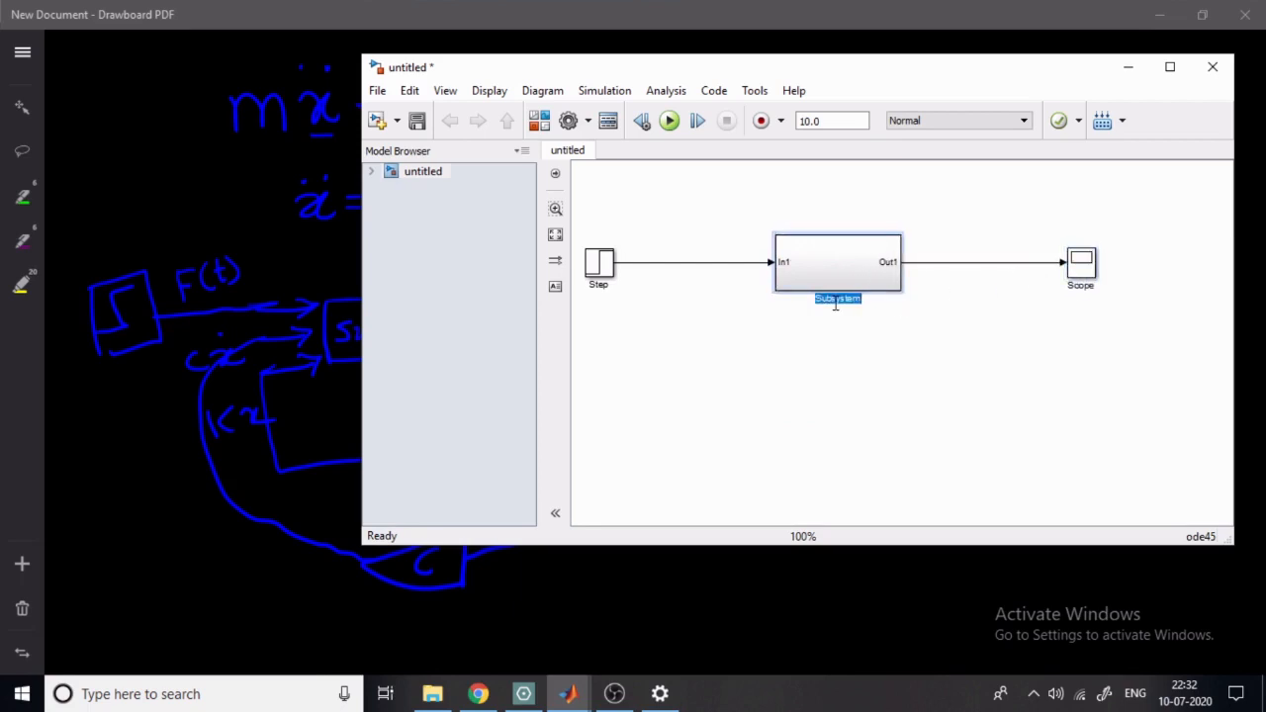
{"action": "type", "text": "Spring Mass Damper Syst"}
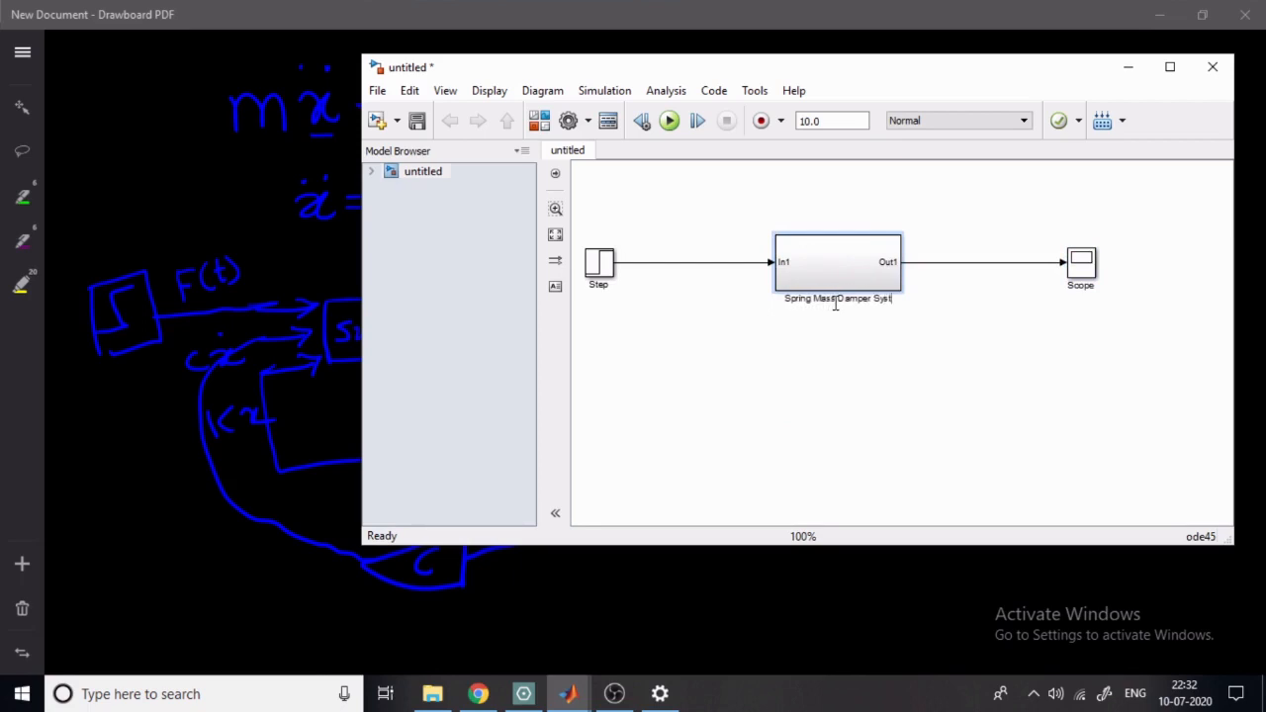
{"action": "type", "text": "em"}
{"action": "left_click", "coordinate": [837, 409]}
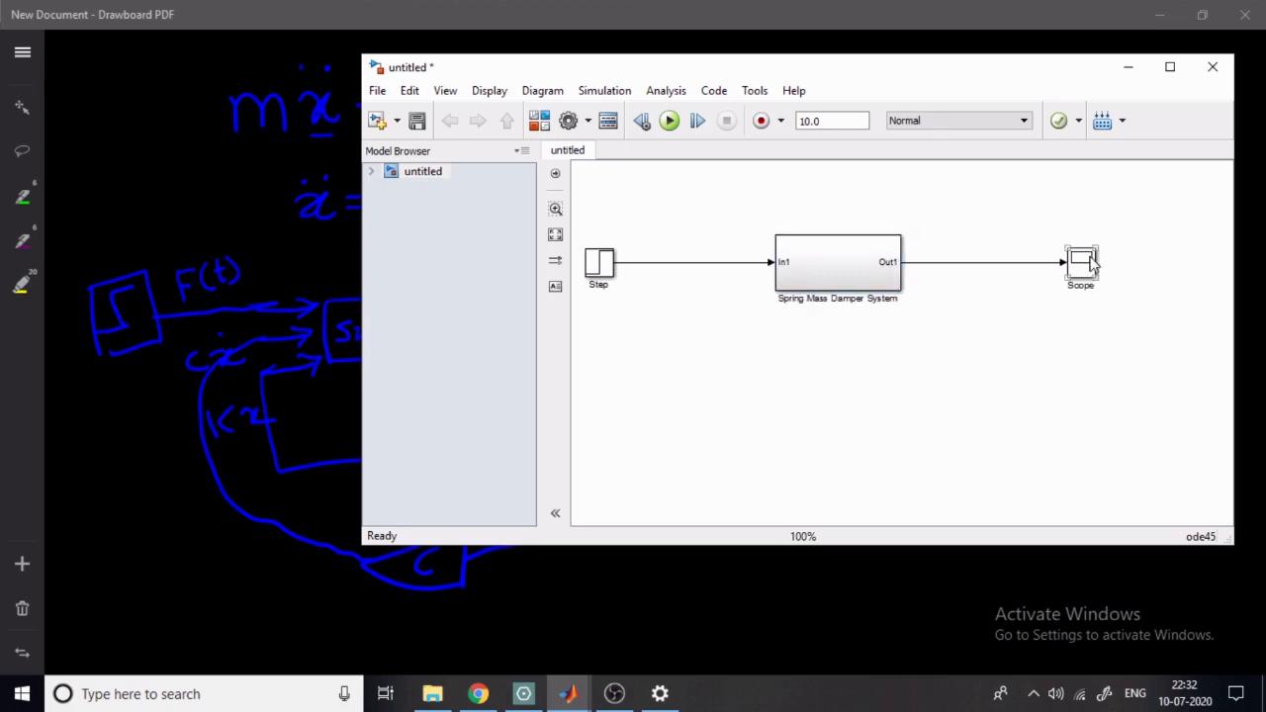
{"action": "double_click", "coordinate": [817, 269]}
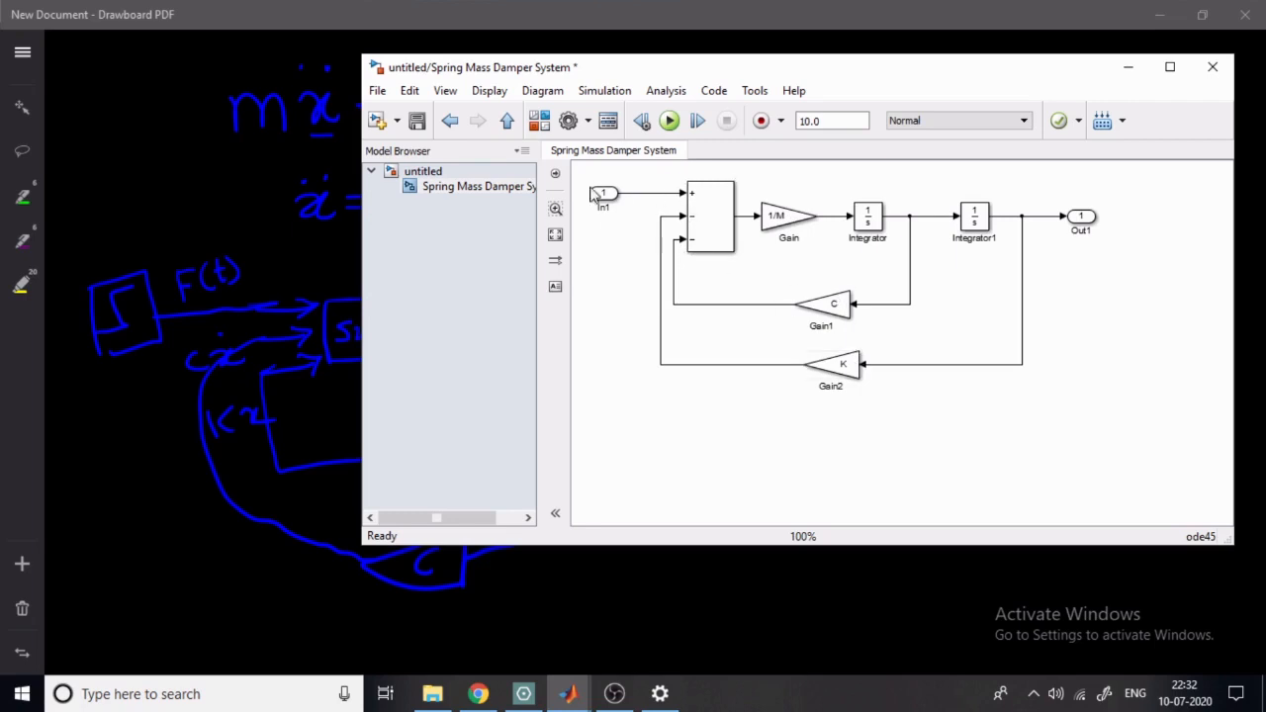
{"action": "left_click", "coordinate": [432, 172]}
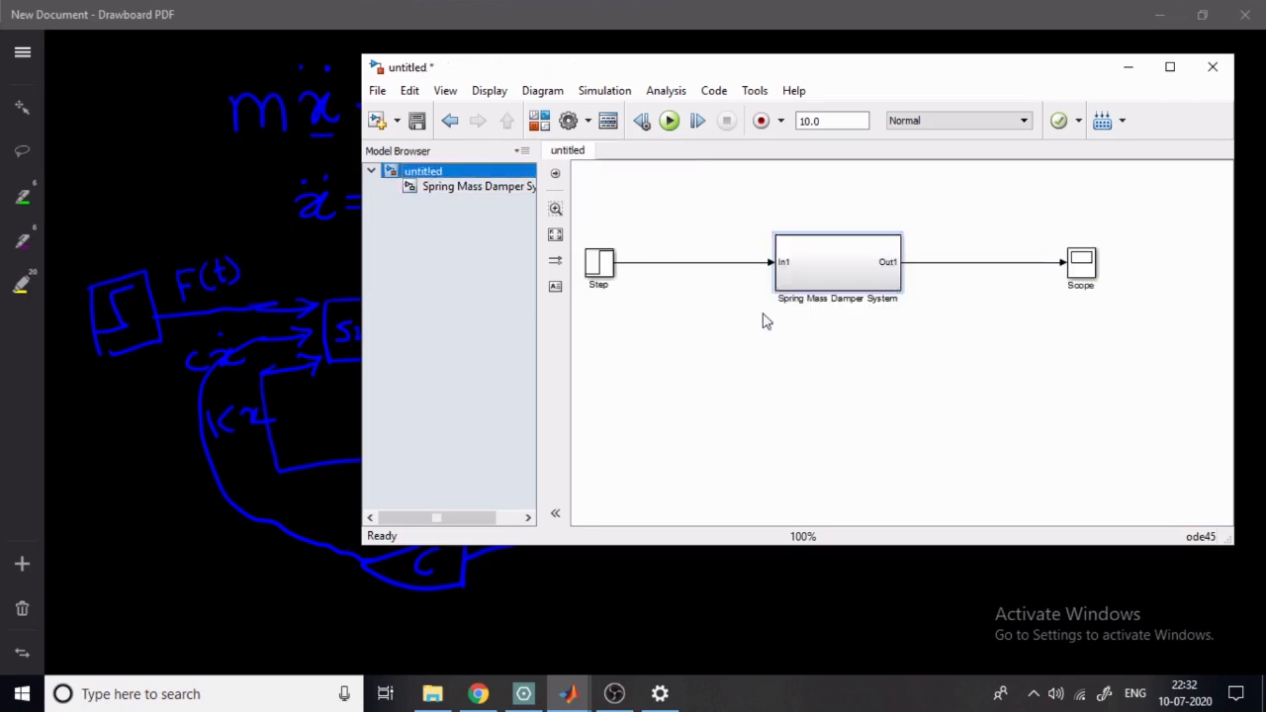
- Create a mask for the Spring Mass Damper System and add a parameter with prompt Spring Constant (N/m) and variable K
{"action": "right_click", "coordinate": [818, 262]}
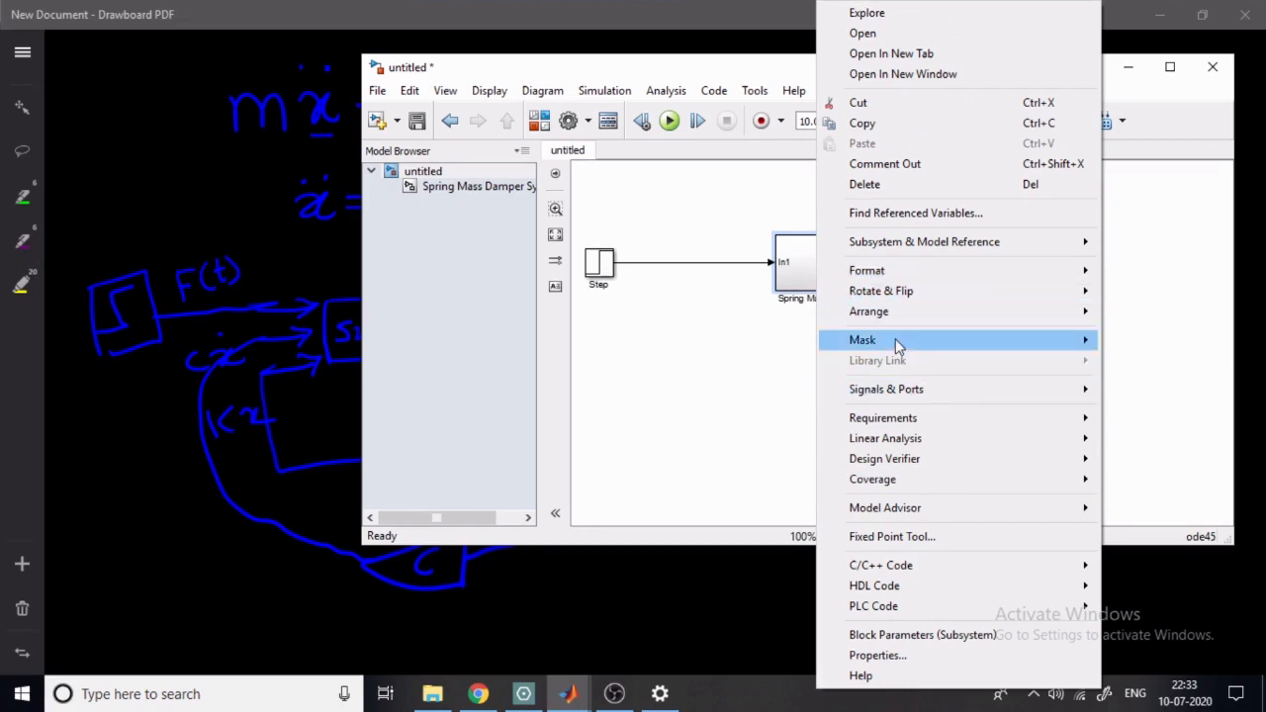
{"action": "mouse_move", "coordinate": [899, 341]}
{"action": "left_click", "coordinate": [757, 345]}
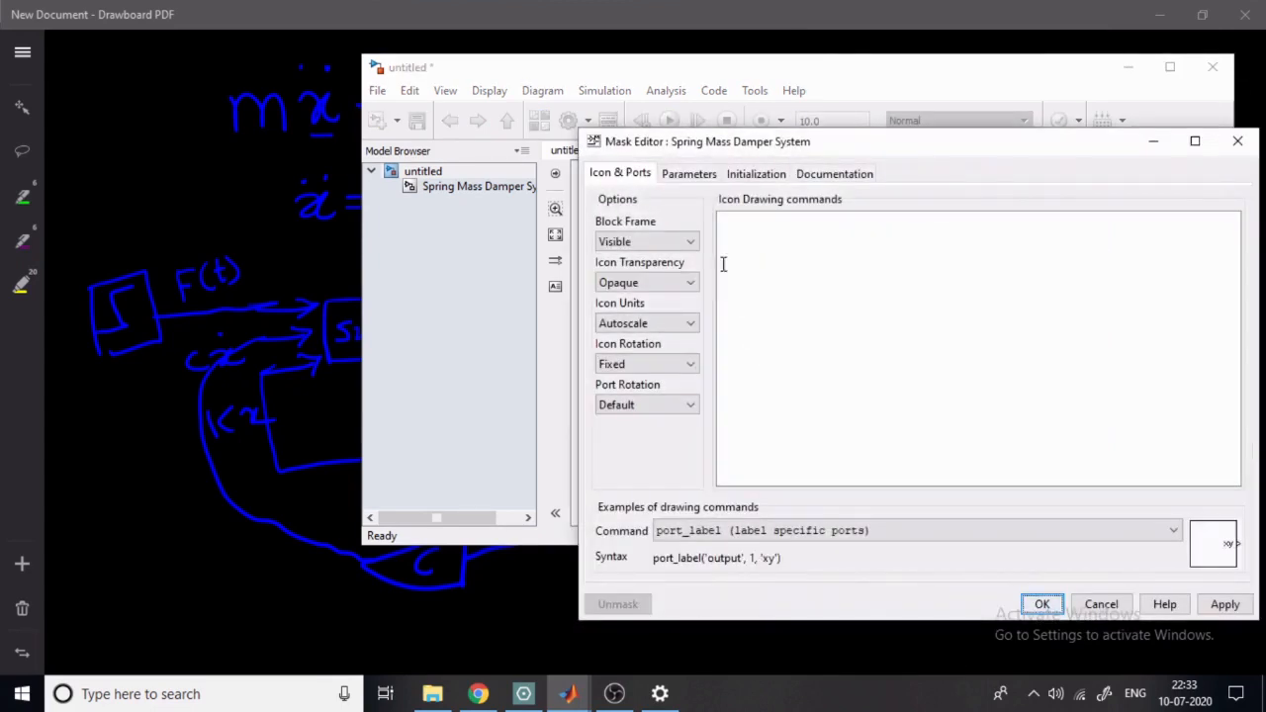
{"action": "left_click", "coordinate": [684, 174]}
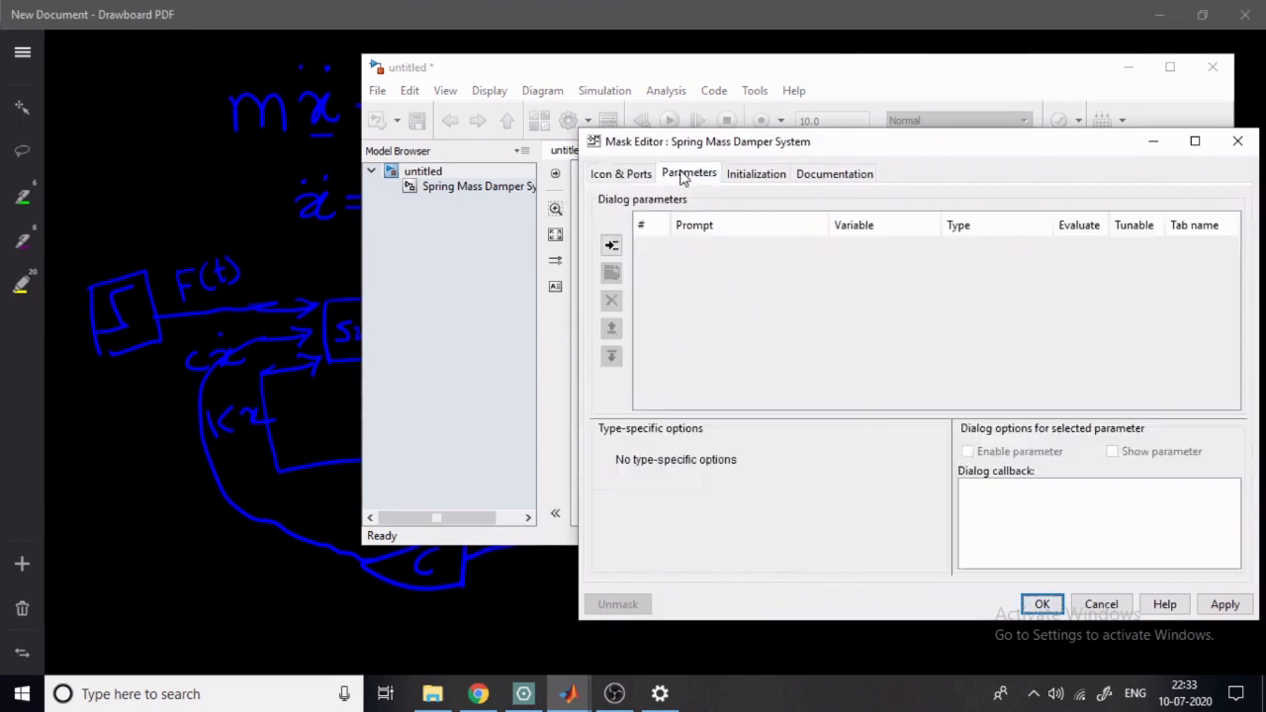
{"action": "left_click", "coordinate": [611, 247]}
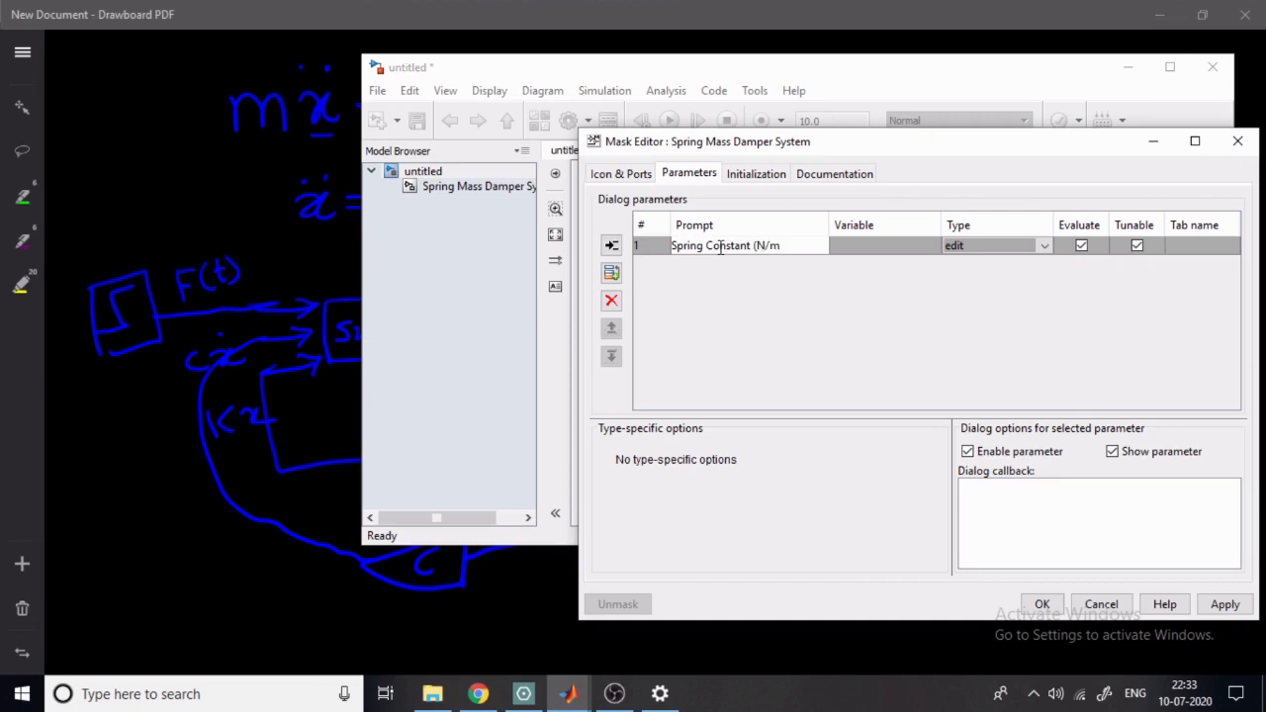
{"action": "left_click", "coordinate": [775, 335]}
{"action": "left_click", "coordinate": [877, 246]}
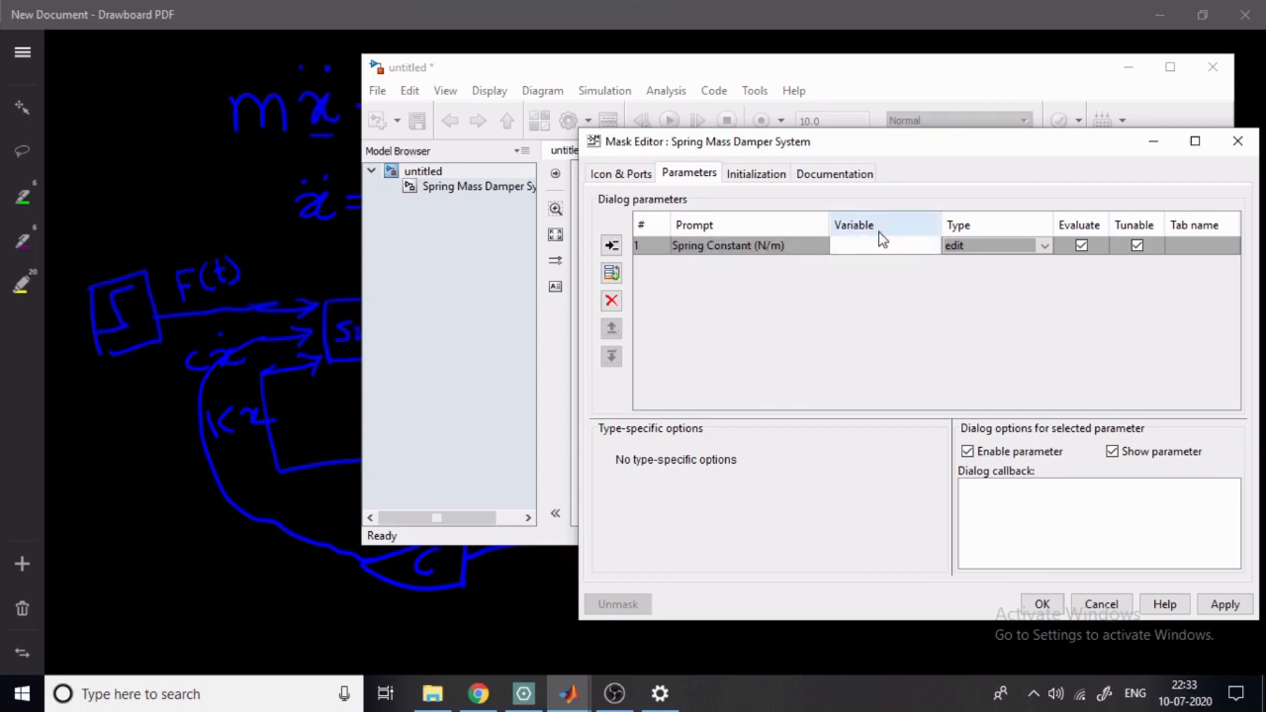
{"action": "type", "text": "K"}
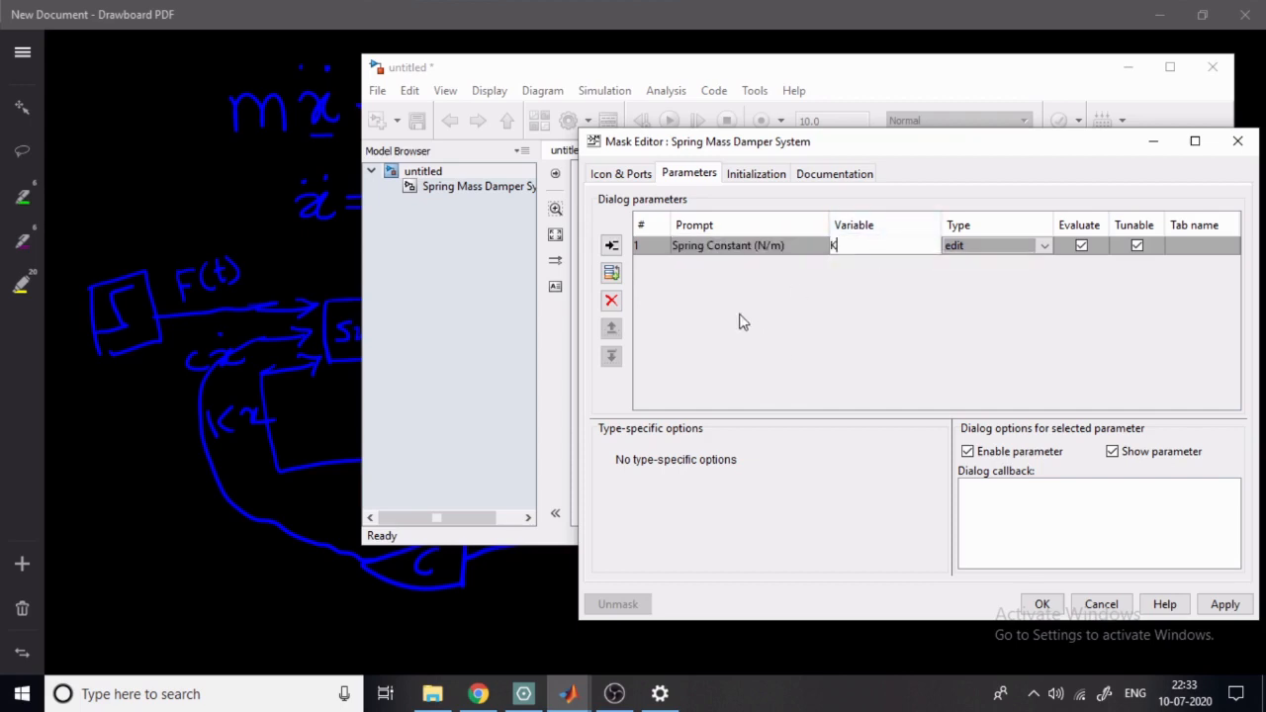
- Add a second mask parameter with prompt Damping Coeff (N-S/m) and variable C
{"action": "left_click", "coordinate": [611, 247]}
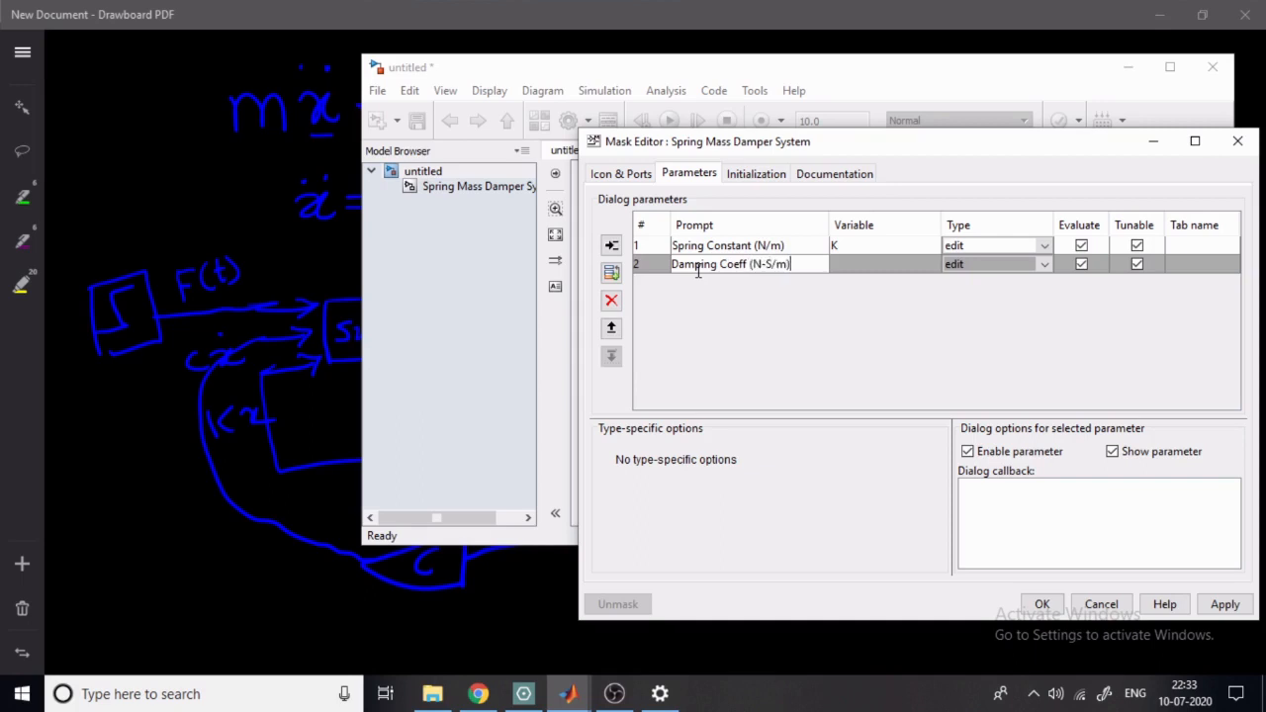
{"action": "left_click", "coordinate": [867, 265]}
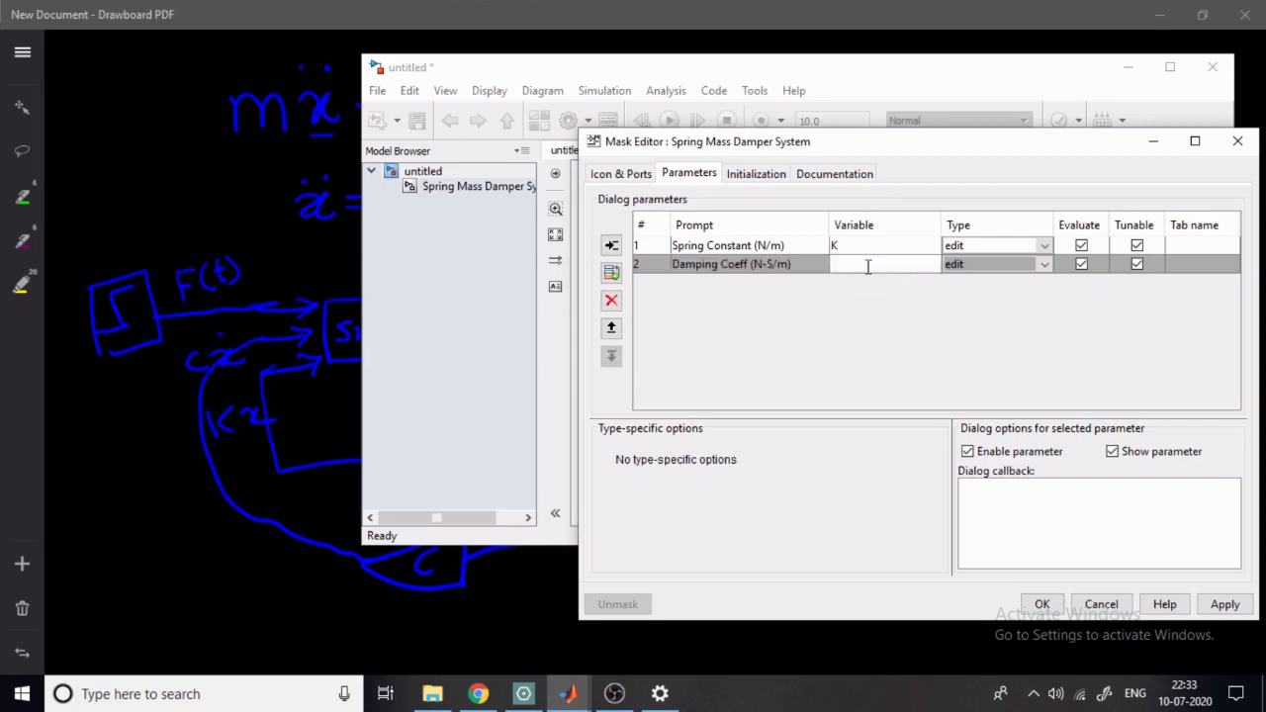
{"action": "type", "text": "C"}
- Add a third mask parameter with prompt Mass (Kg) and variable M, and apply the mask
{"action": "left_click", "coordinate": [611, 245]}
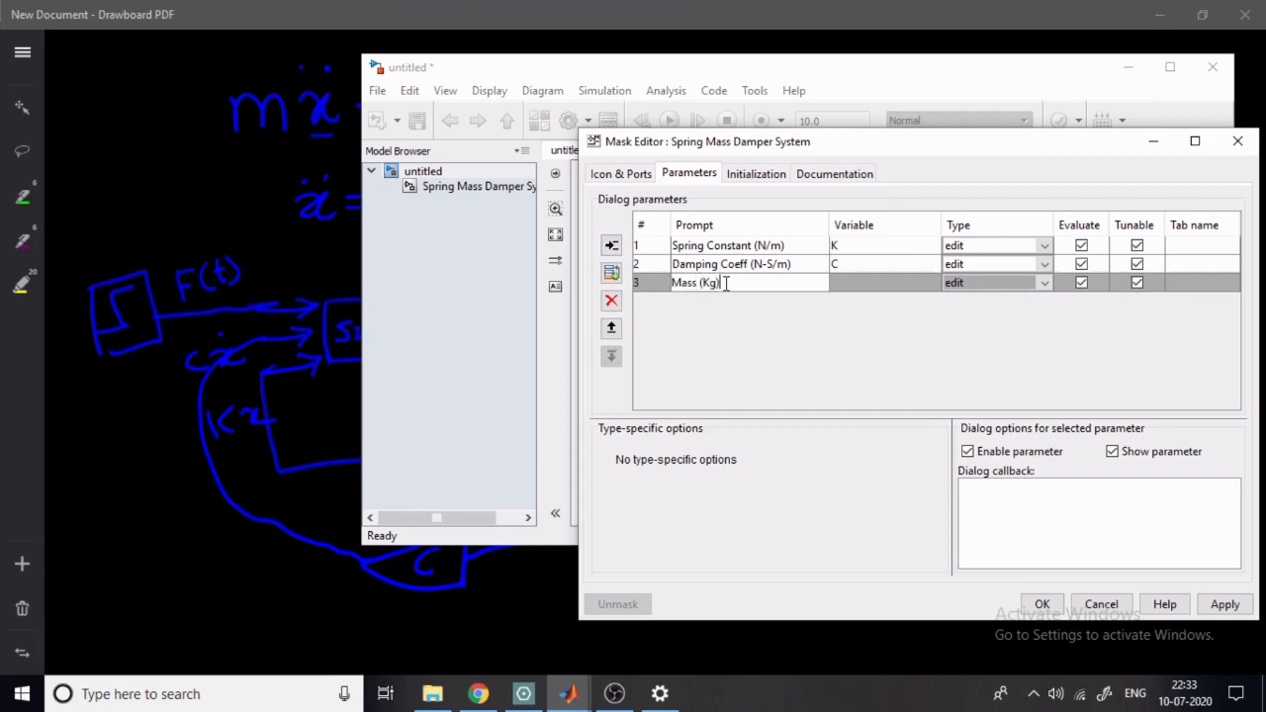
{"action": "left_click", "coordinate": [852, 284]}
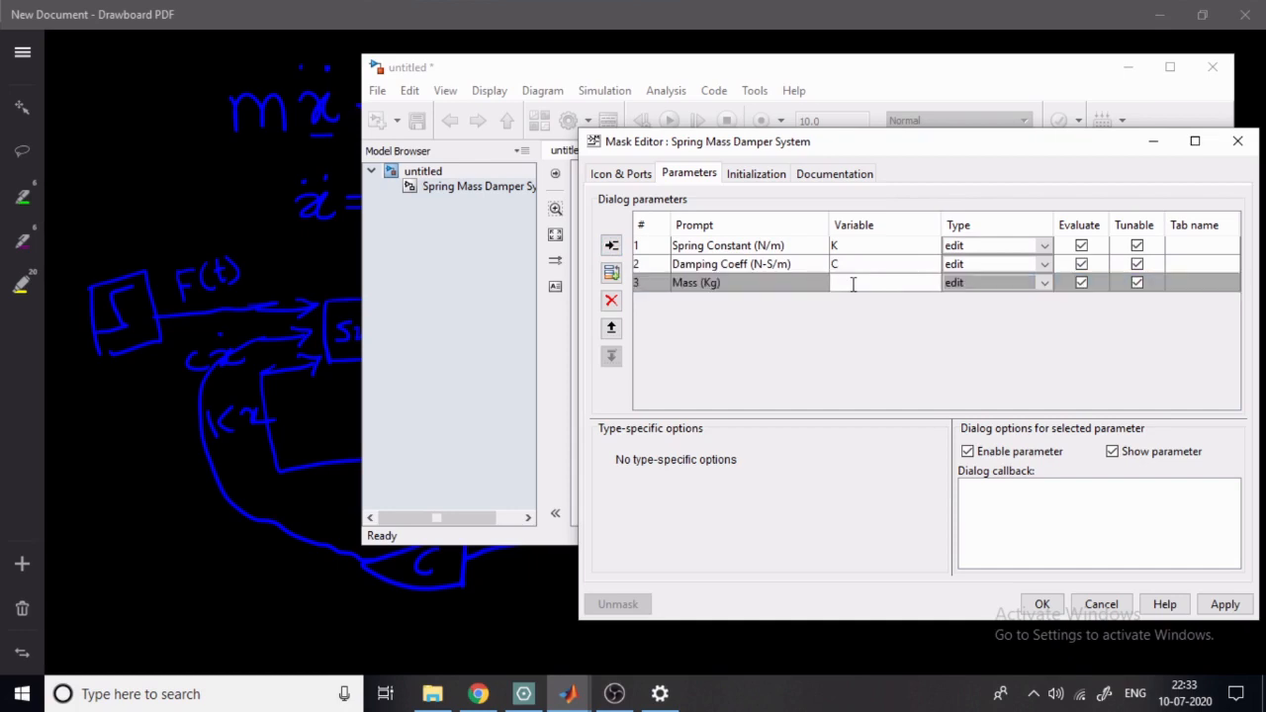
{"action": "left_click", "coordinate": [1225, 605]}
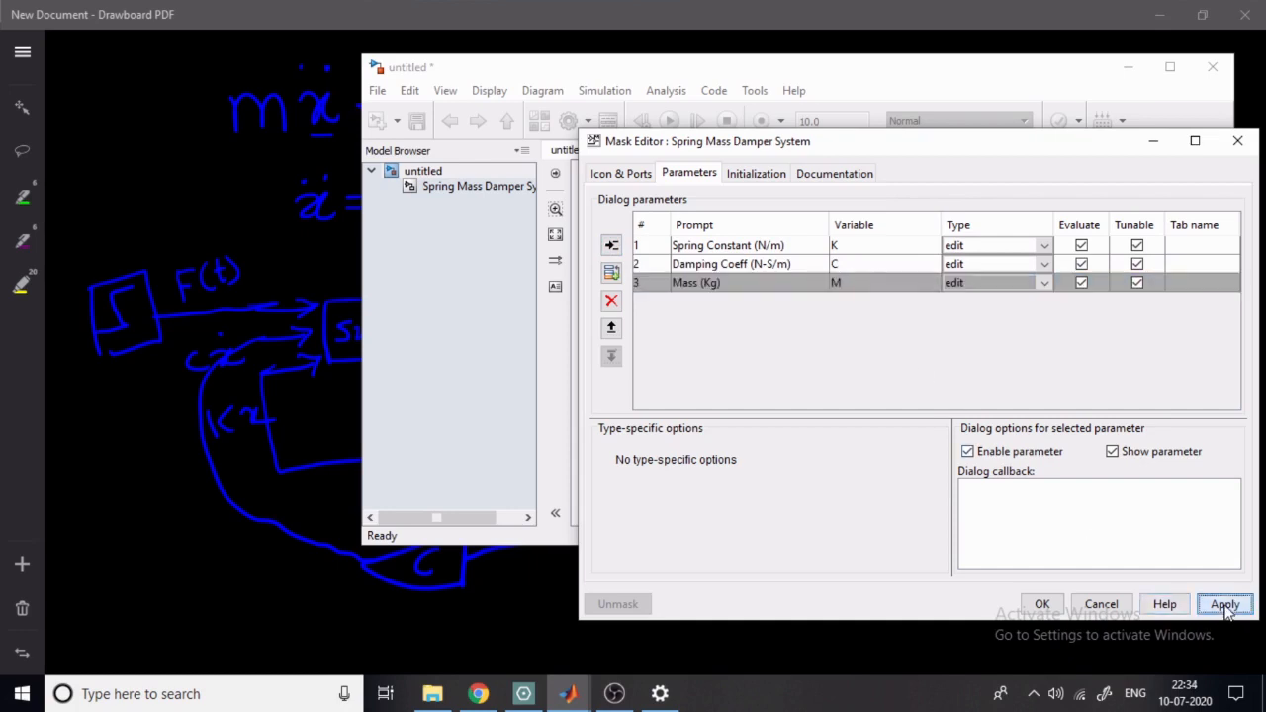
{"action": "left_click", "coordinate": [1041, 605]}
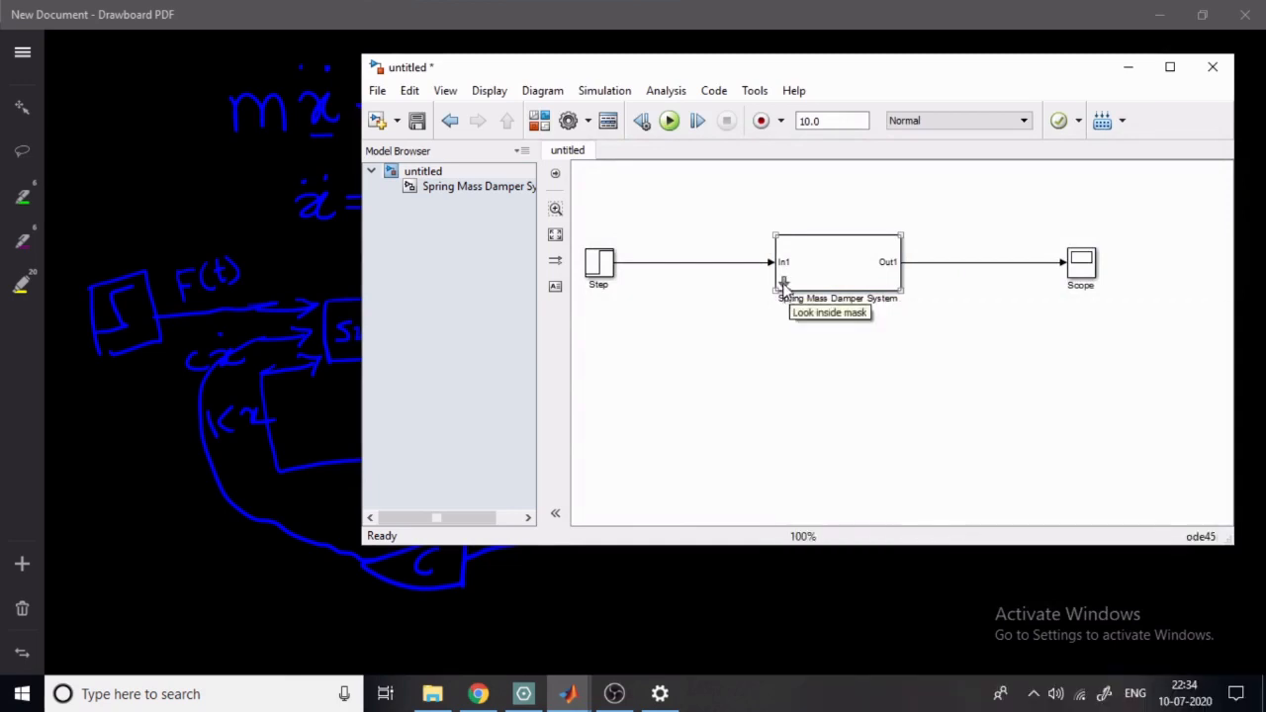
- Set the Spring Mass Damper System's spring constant to 1200, damping coefficient to 5 and mass to 1, and apply the values
{"action": "double_click", "coordinate": [842, 279]}
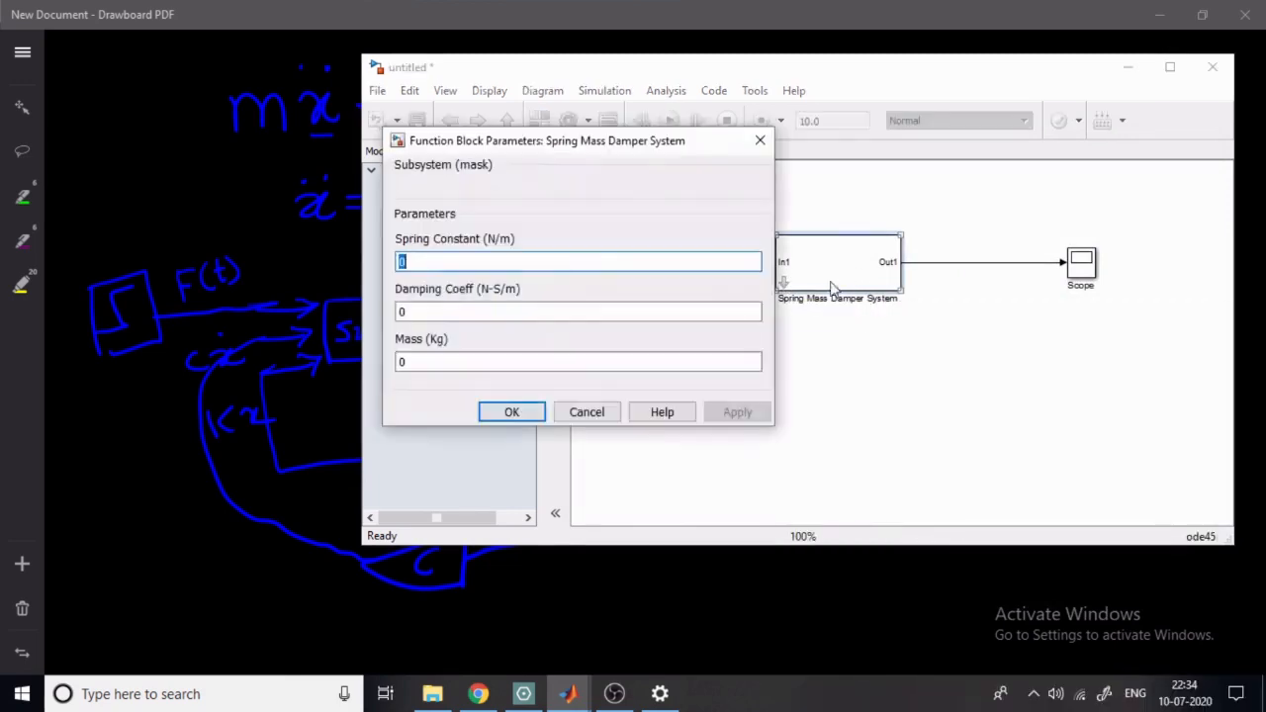
{"action": "type", "text": "1200"}
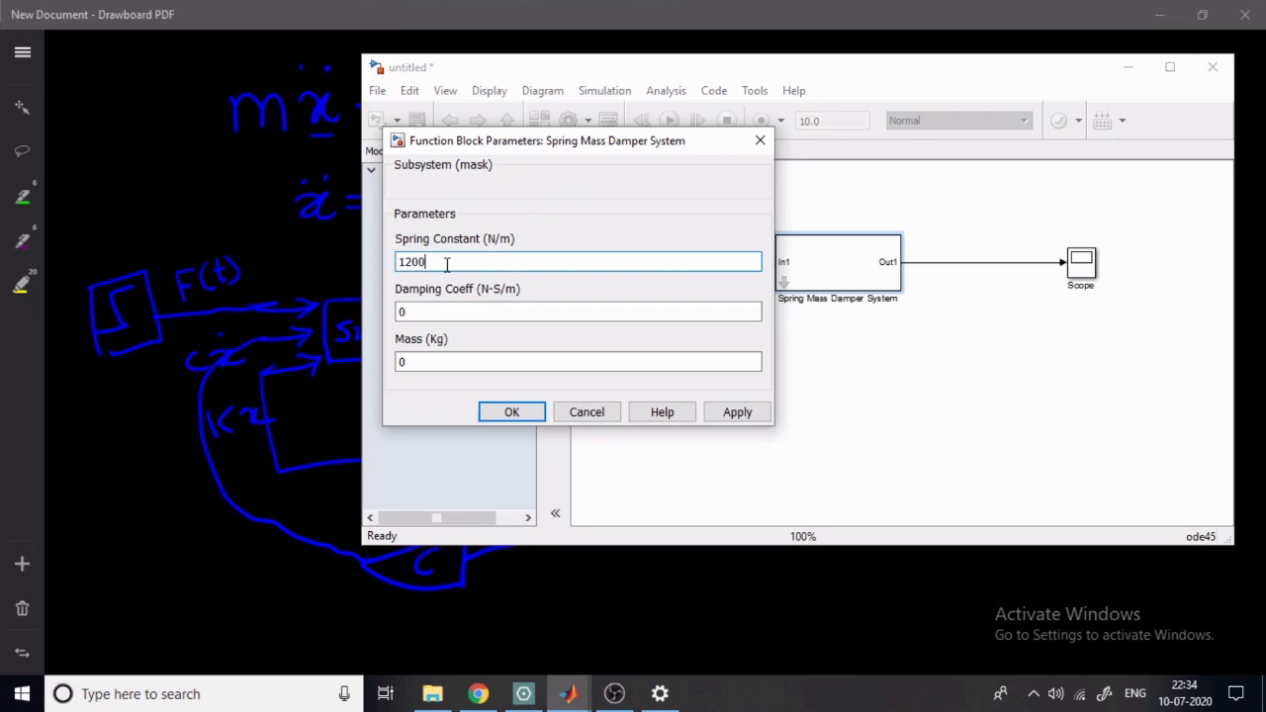
{"action": "key", "text": "Tab"}
{"action": "type", "text": "5"}
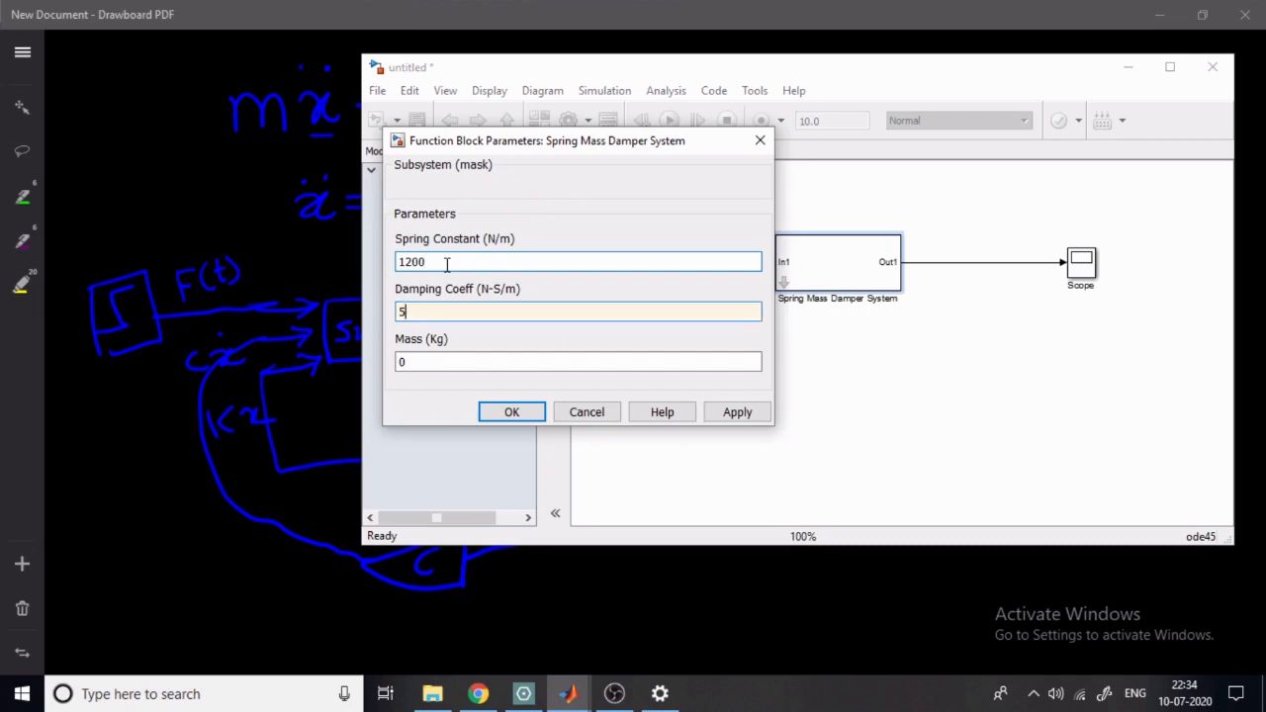
{"action": "key", "text": "Tab"}
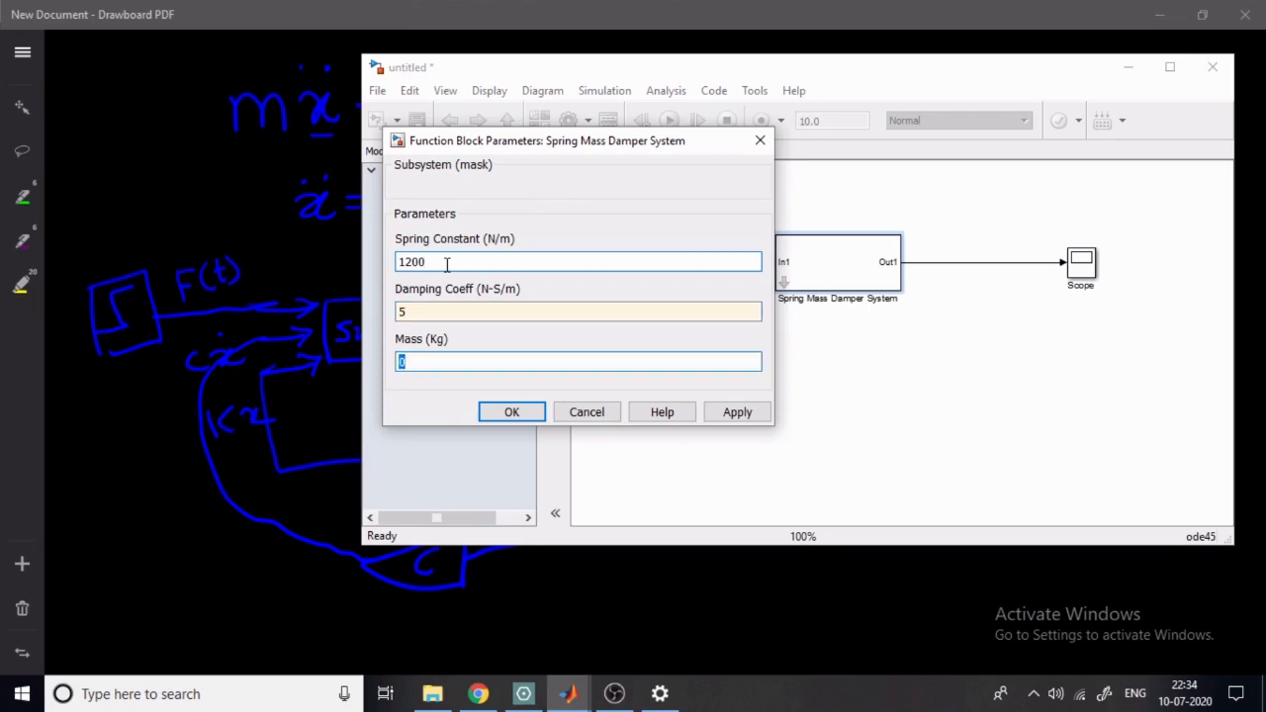
{"action": "type", "text": "1"}
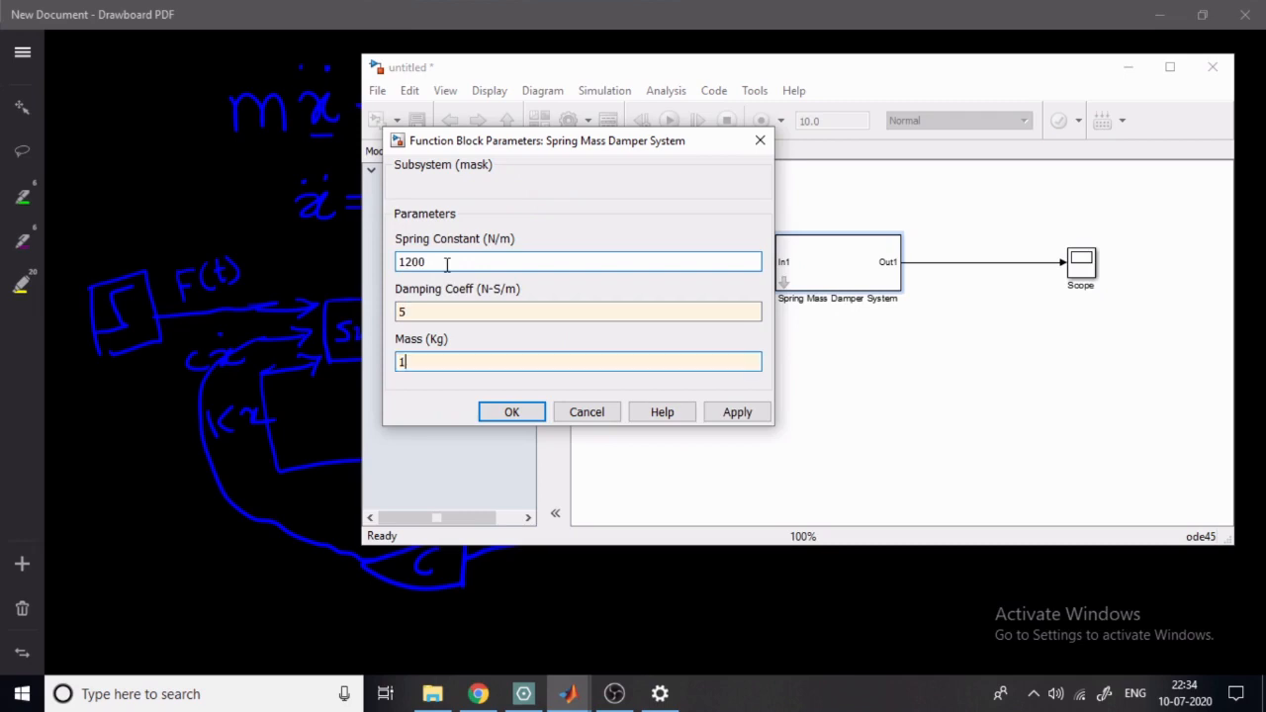
{"action": "left_click", "coordinate": [733, 412]}
{"action": "left_click", "coordinate": [521, 416]}
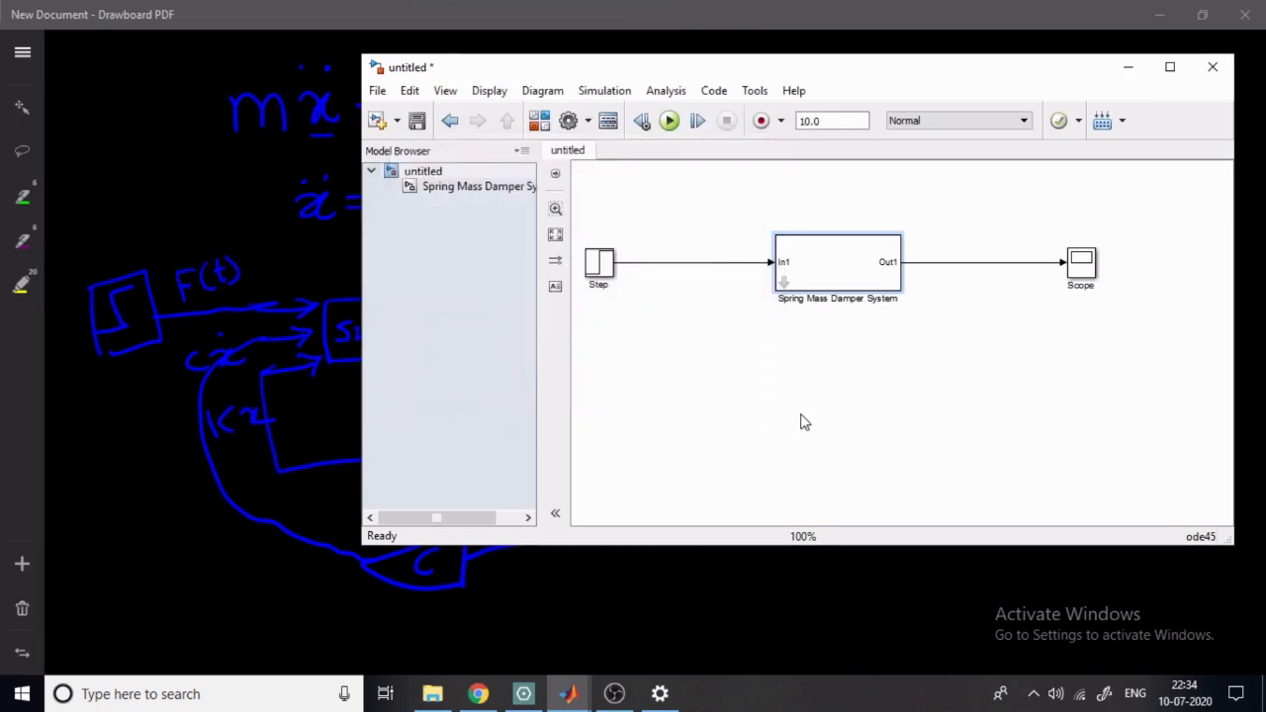
- Review the stop time and available solvers in the model configuration parameters, and close the settings
{"action": "left_click", "coordinate": [611, 91]}
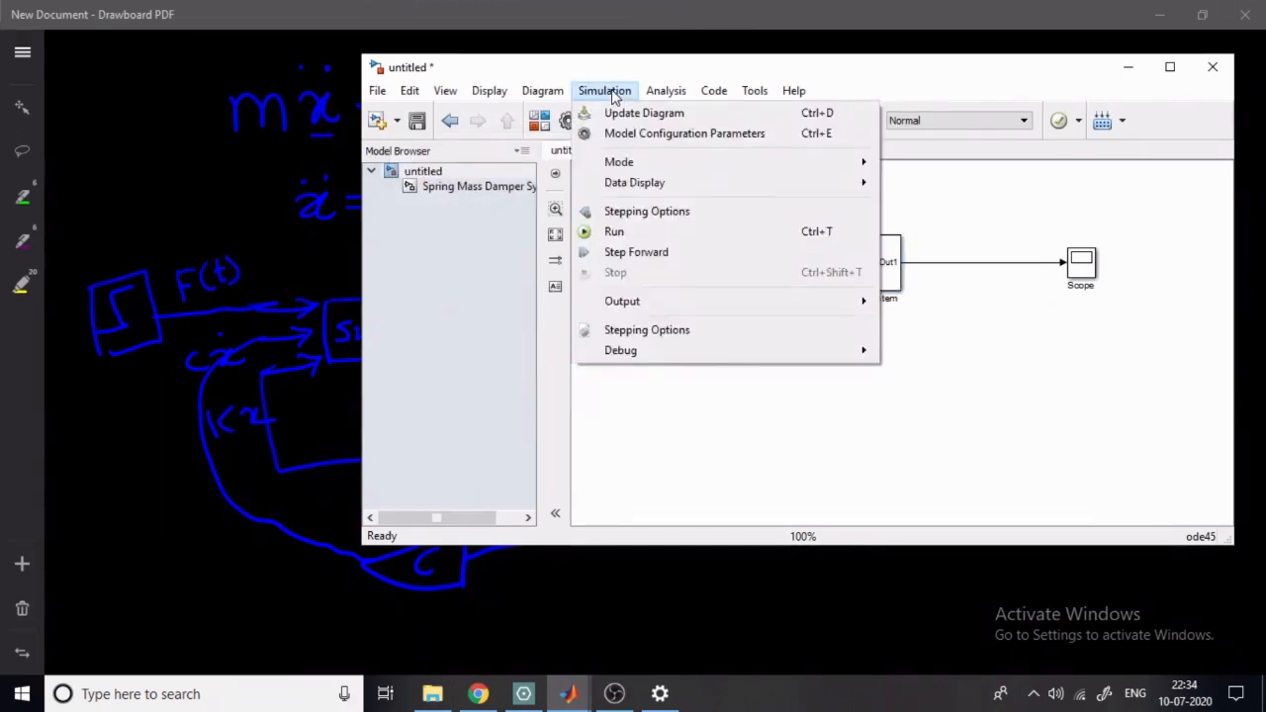
{"action": "left_click", "coordinate": [638, 135]}
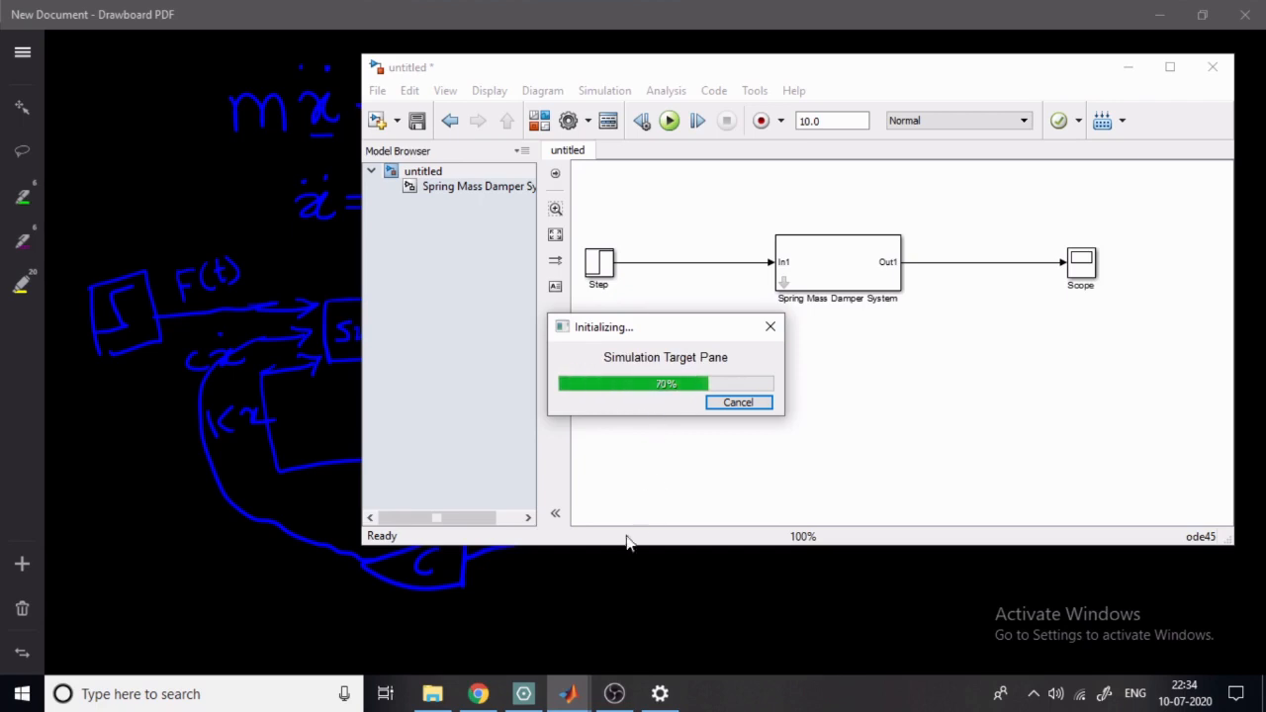
{"action": "mouse_move", "coordinate": [615, 690]}
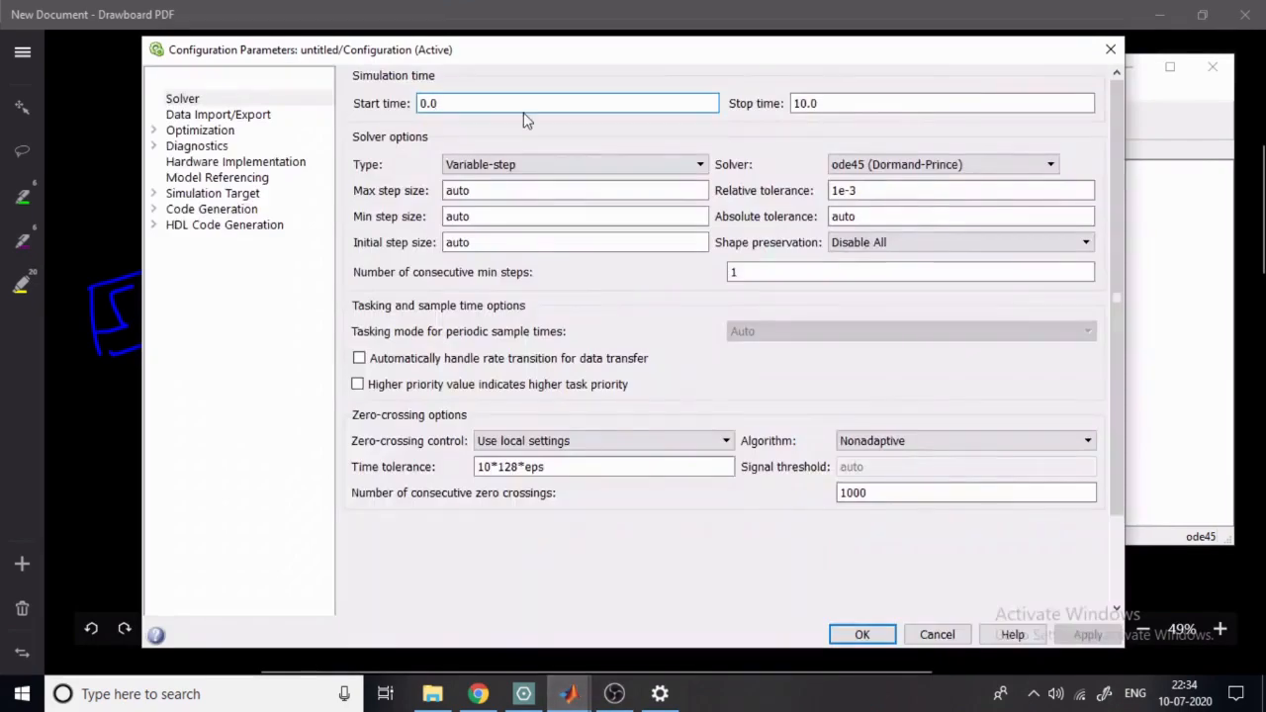
{"action": "double_click", "coordinate": [867, 104]}
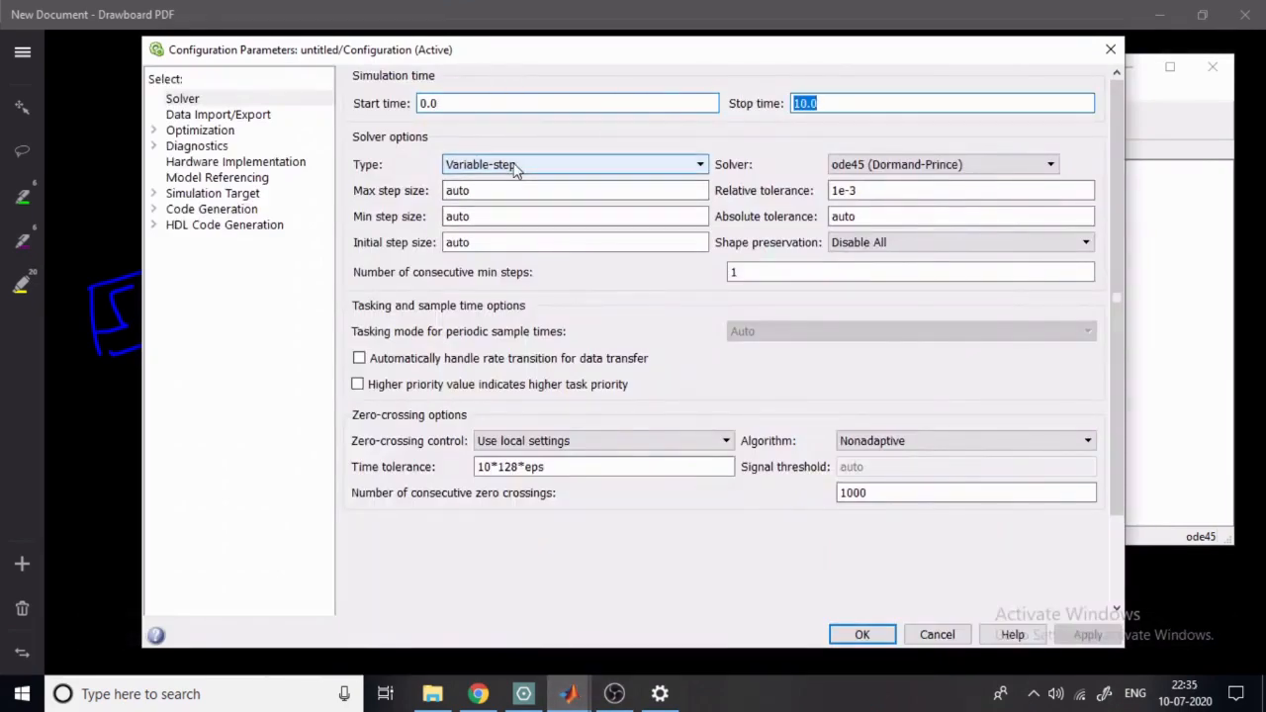
{"action": "left_click", "coordinate": [921, 166]}
{"action": "left_click", "coordinate": [922, 168]}
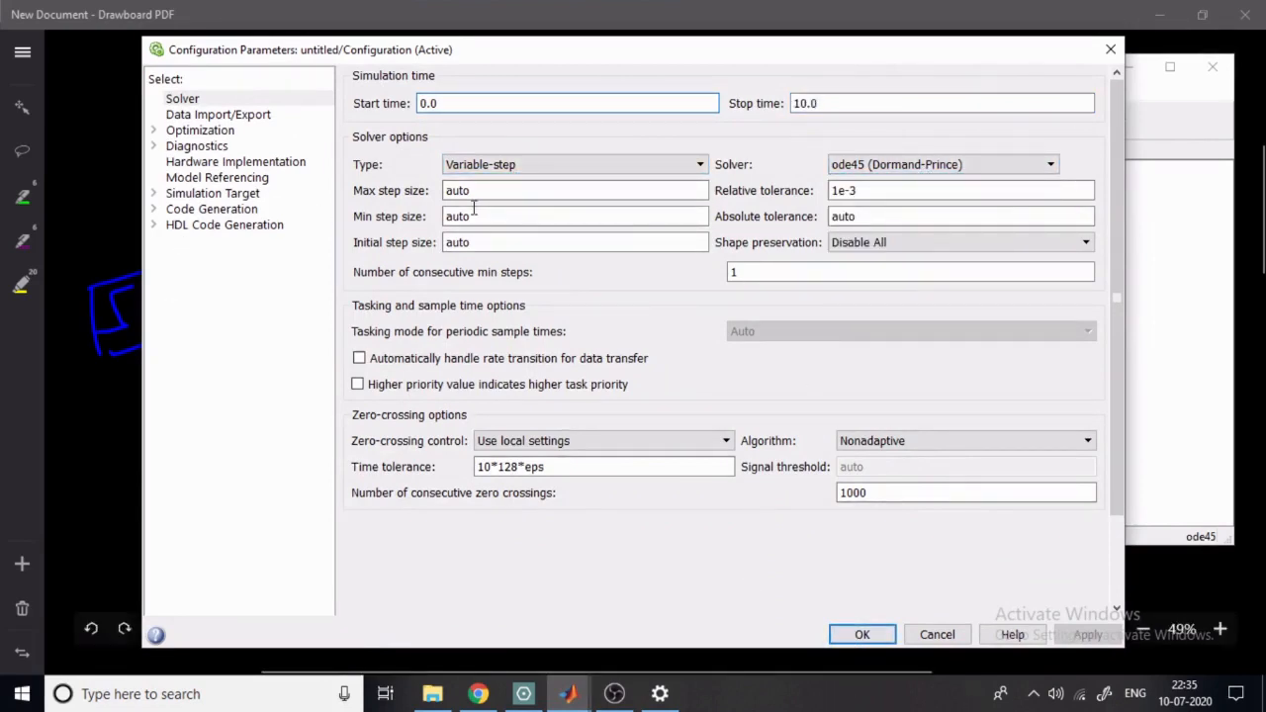
{"action": "left_click", "coordinate": [860, 636]}
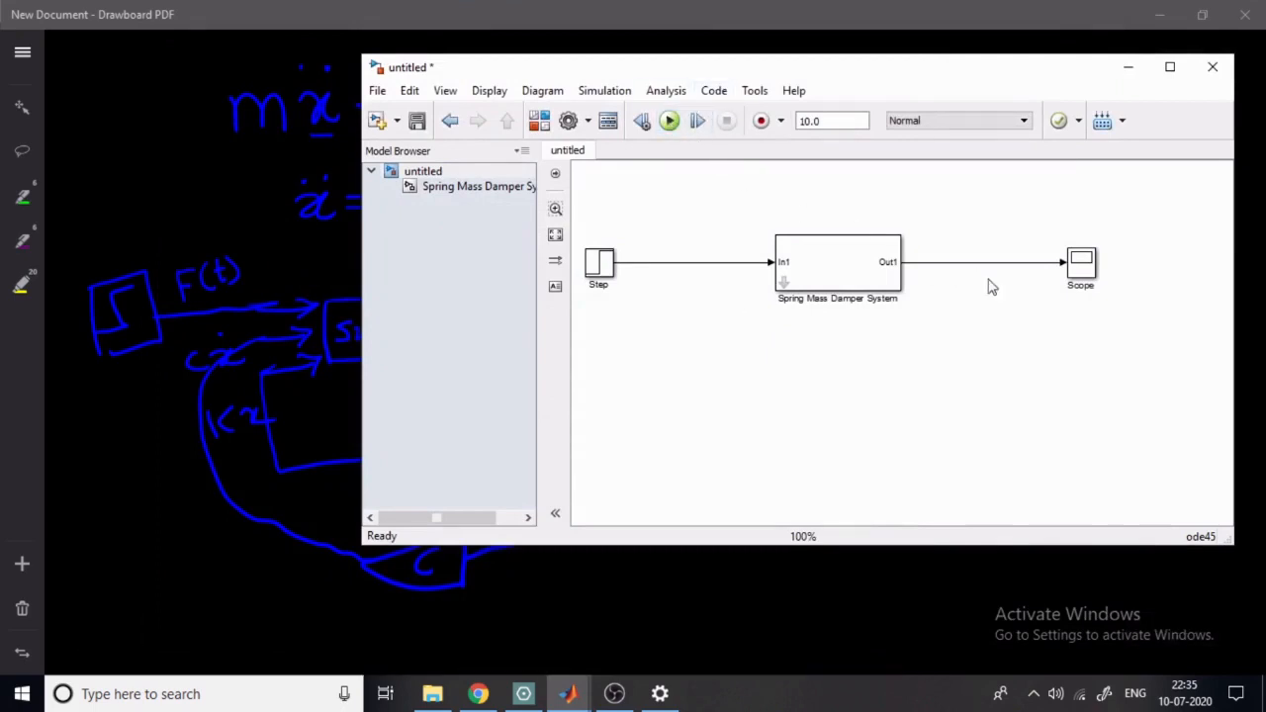
- Open the Scope, examine the response in an enlarged, autoscaled plot and restore its window size
{"action": "double_click", "coordinate": [1088, 267]}
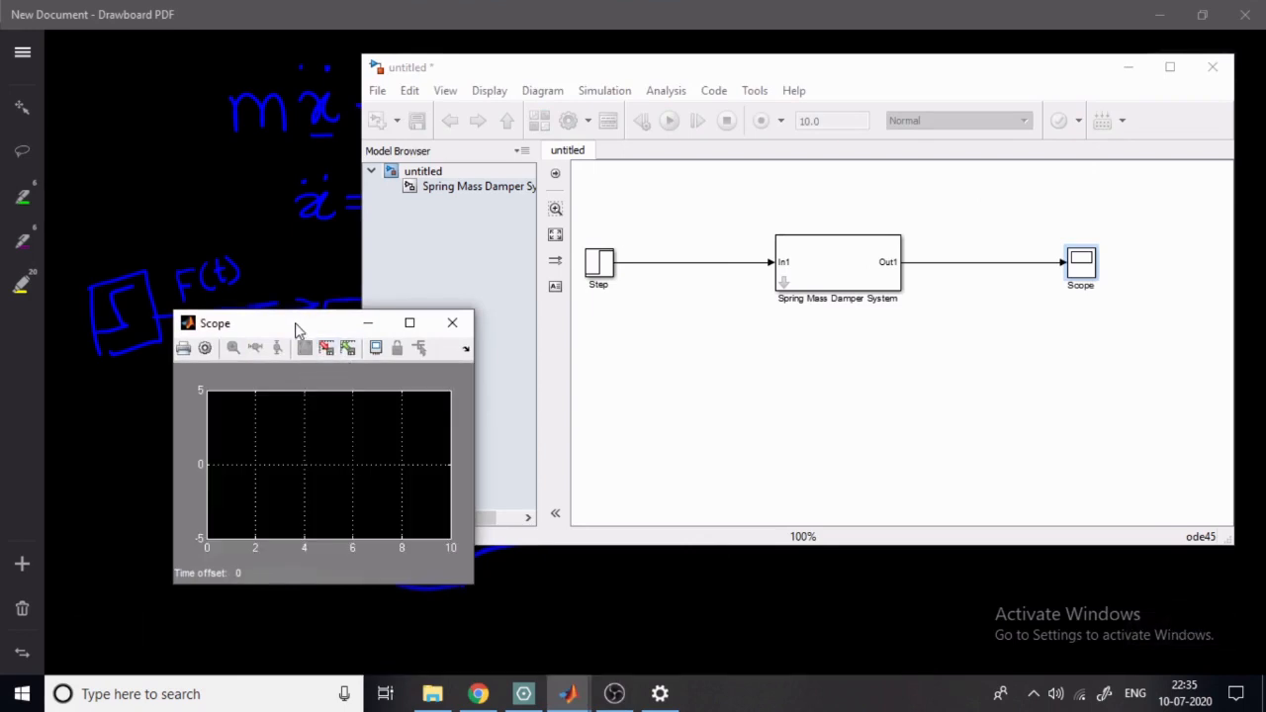
{"action": "mouse_move", "coordinate": [297, 326]}
{"action": "left_mouse_down"}
{"action": "mouse_move", "coordinate": [564, 263]}
{"action": "mouse_move", "coordinate": [627, 164]}
{"action": "left_mouse_up"}
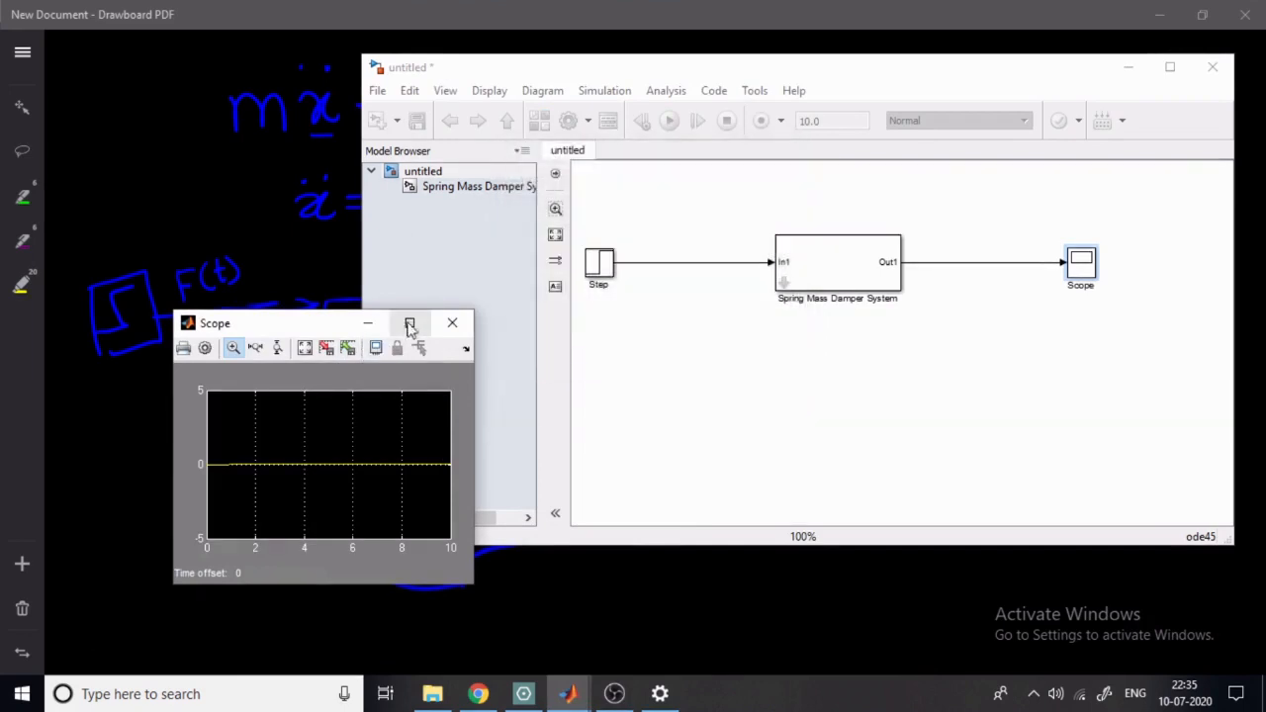
{"action": "left_click", "coordinate": [409, 323]}
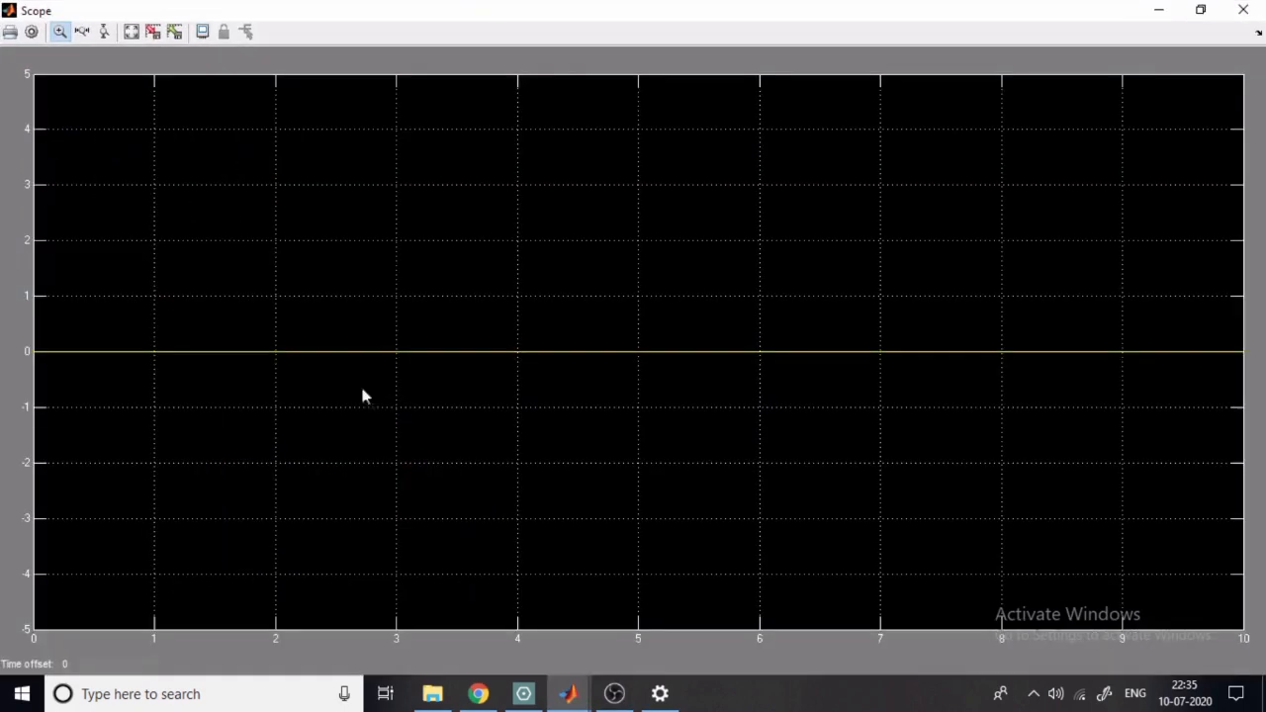
{"action": "left_click", "coordinate": [132, 34]}
{"action": "left_click", "coordinate": [1201, 10]}
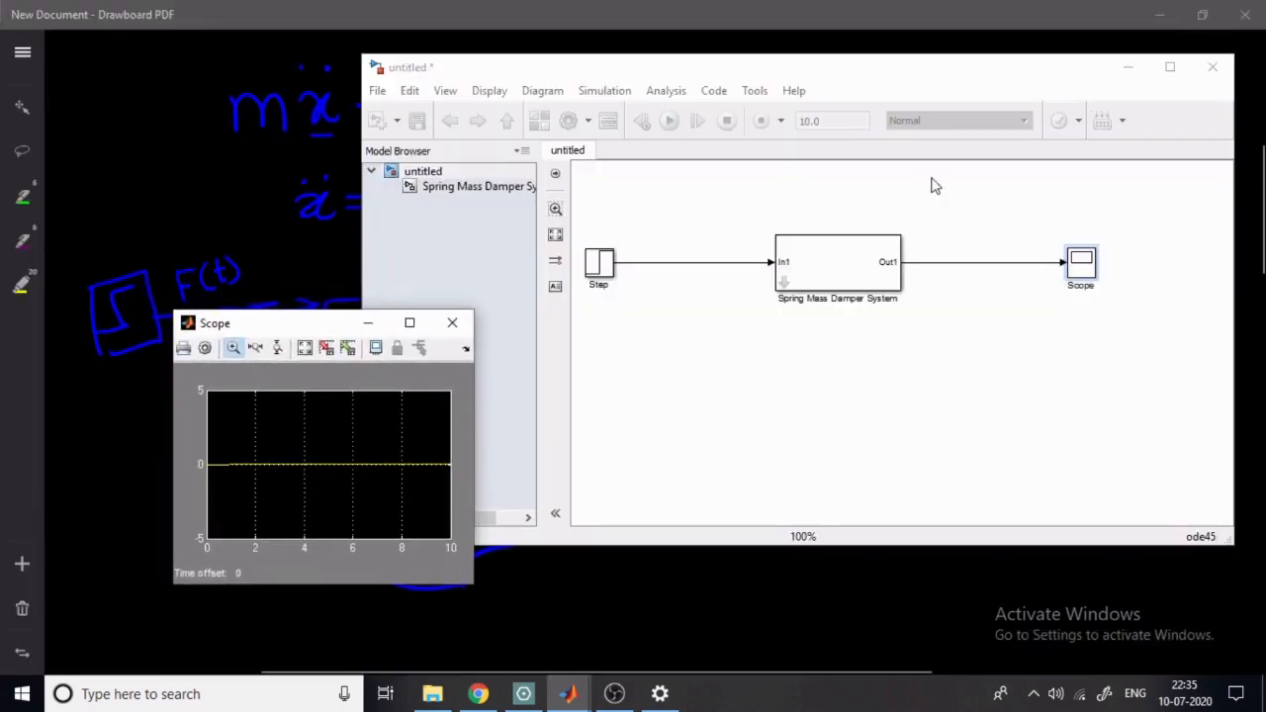
- Set the Step block's final value to 100
{"action": "left_click", "coordinate": [838, 279]}
{"action": "left_click", "coordinate": [606, 265]}
{"action": "double_click", "coordinate": [606, 266]}
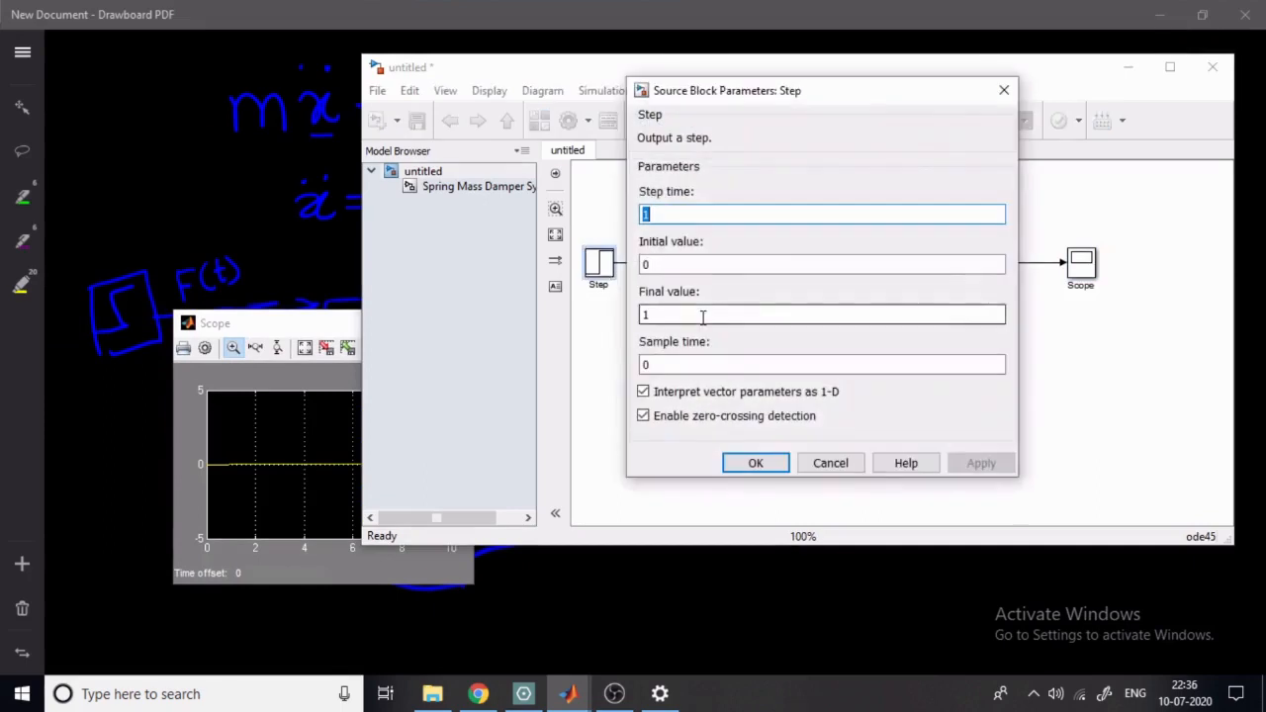
{"action": "double_click", "coordinate": [734, 315]}
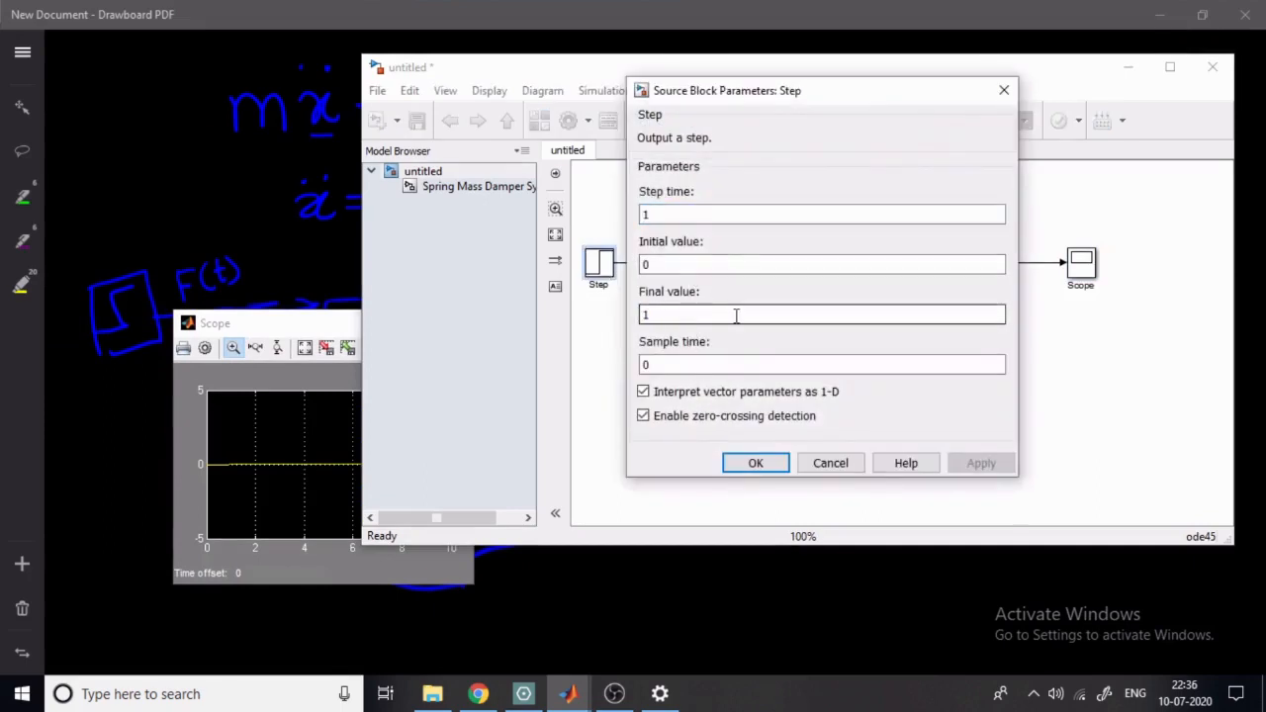
{"action": "type", "text": "00"}
{"action": "key", "text": "Return"}
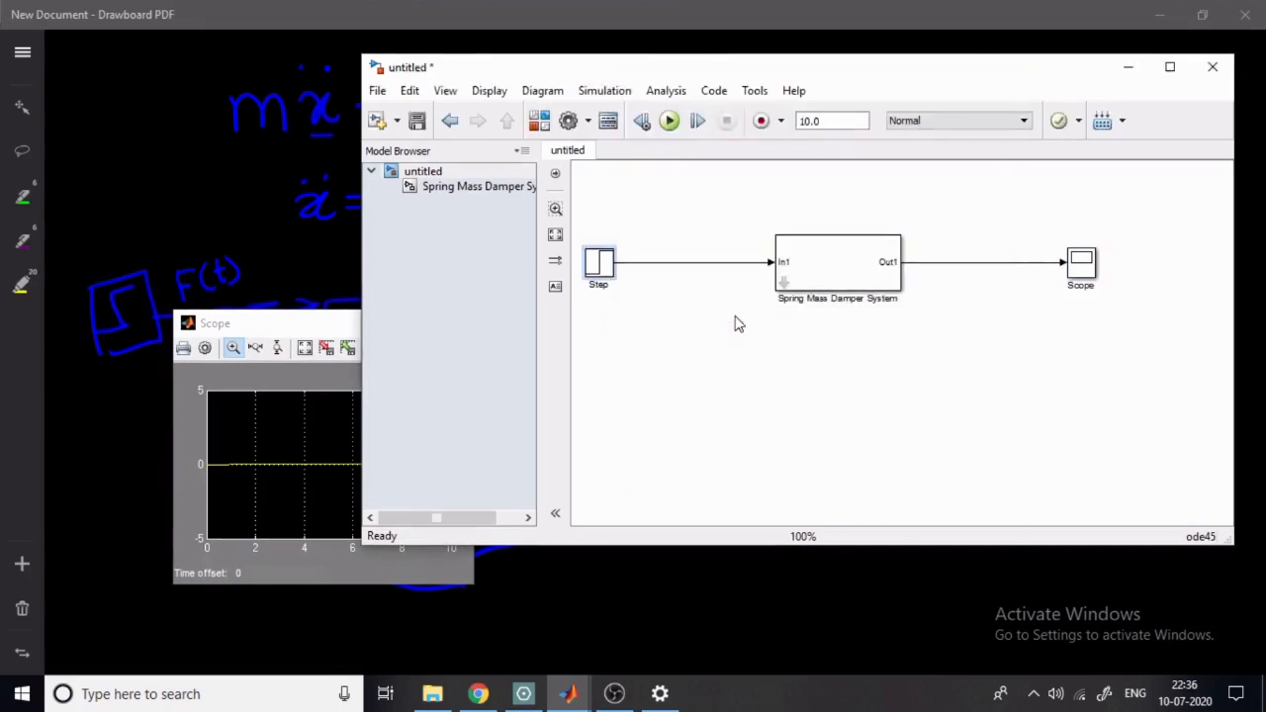
- Reopen the Scope from the model to check the displayed response
{"action": "left_click", "coordinate": [1089, 273]}
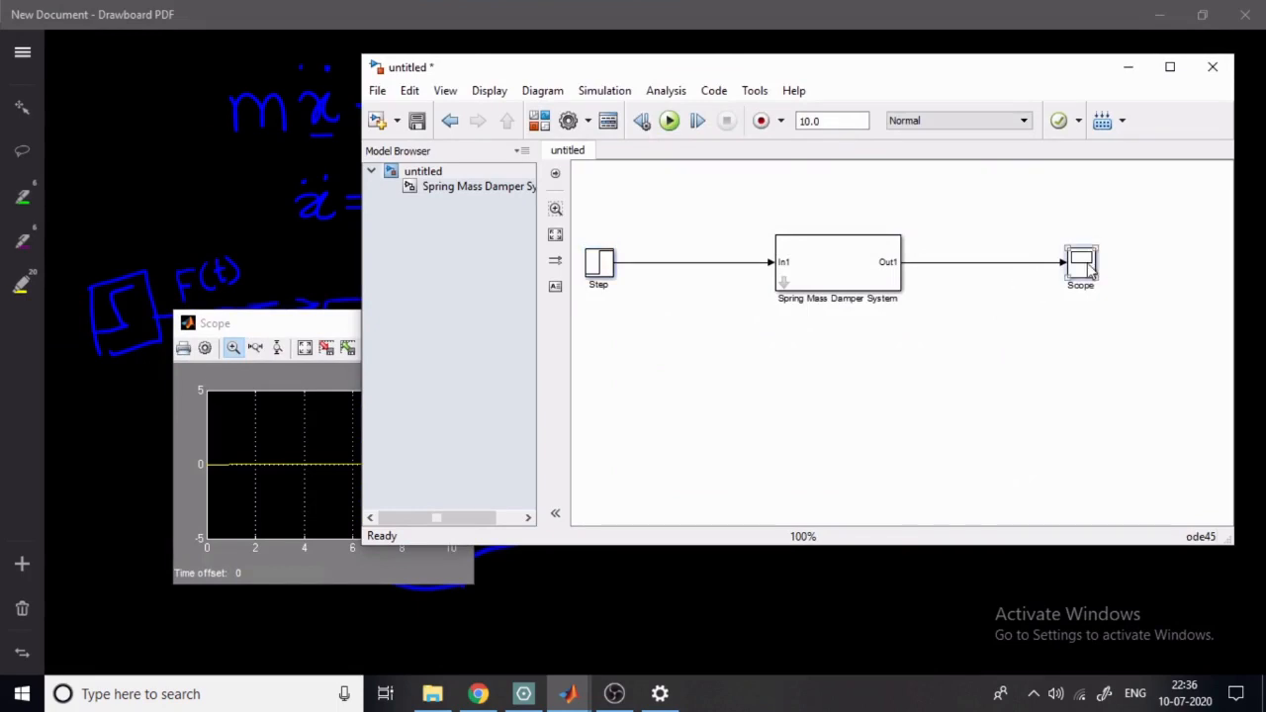
{"action": "double_click", "coordinate": [1089, 273]}
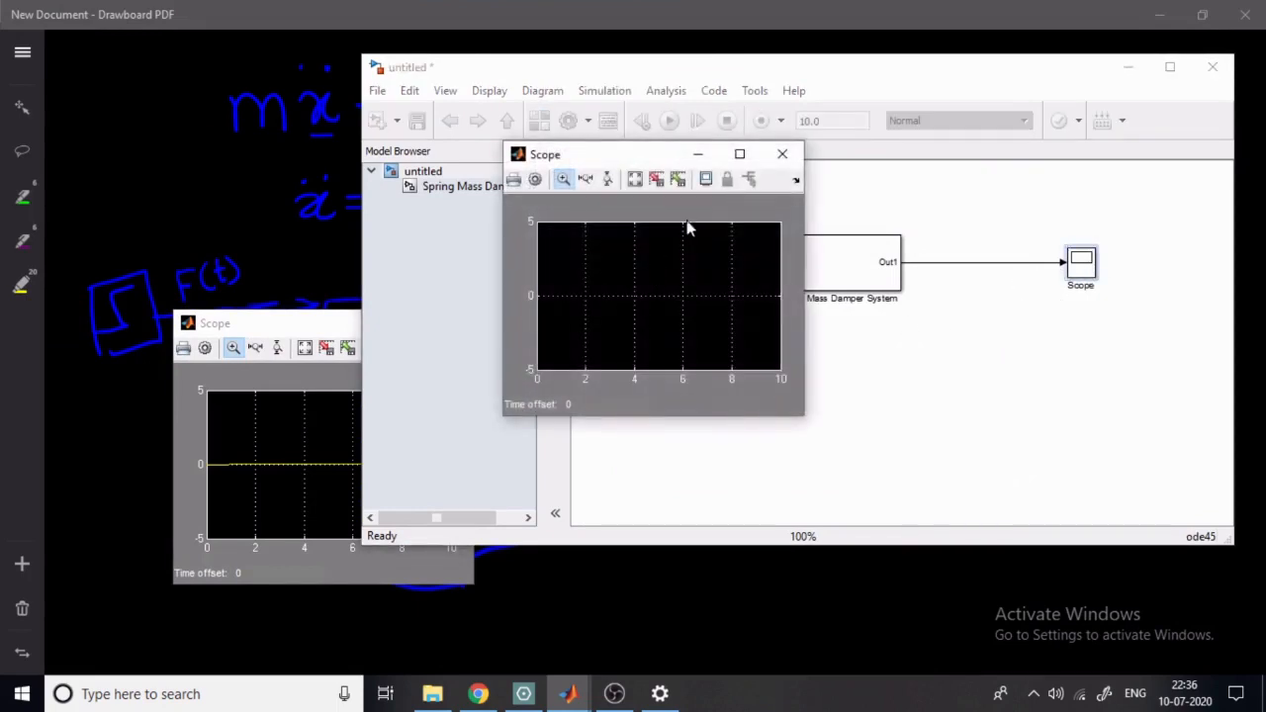
{"action": "left_click", "coordinate": [270, 326]}
{"action": "left_click", "coordinate": [445, 329]}
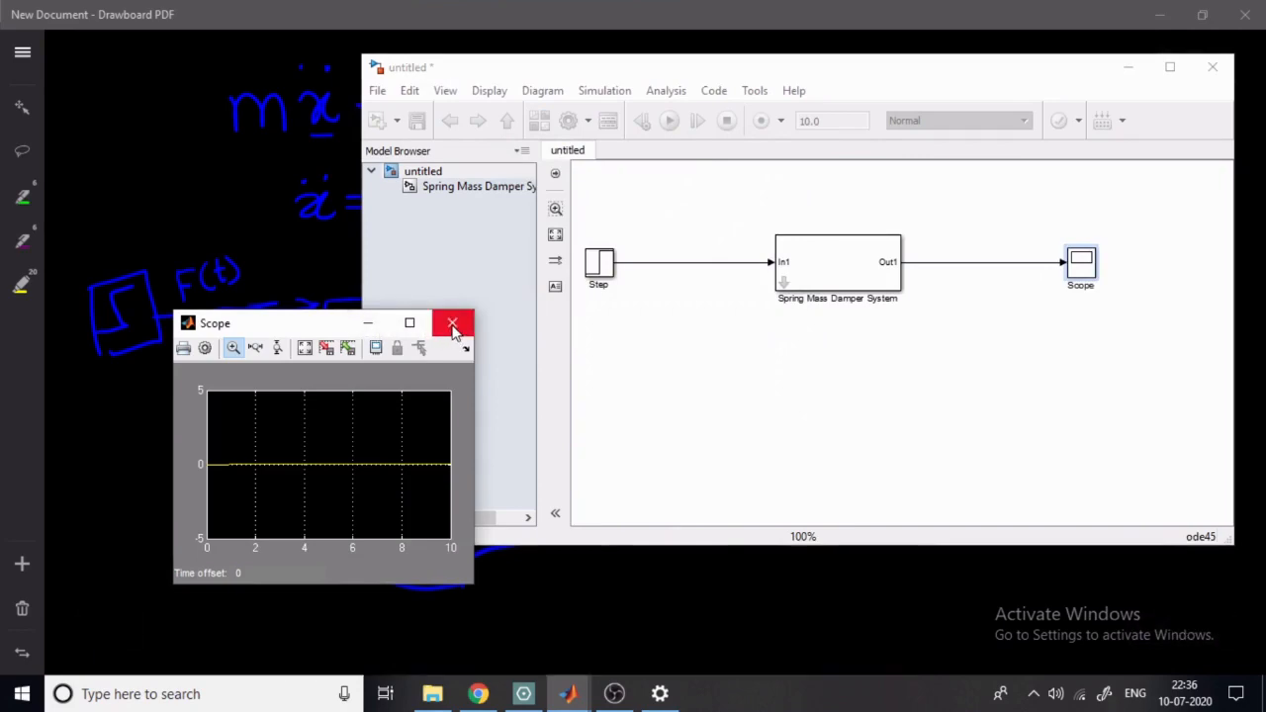
- Minimize the Drawboard PDF notes and move the Scope window lower on the desktop
{"action": "left_click", "coordinate": [875, 401]}
{"action": "left_click", "coordinate": [1160, 15]}
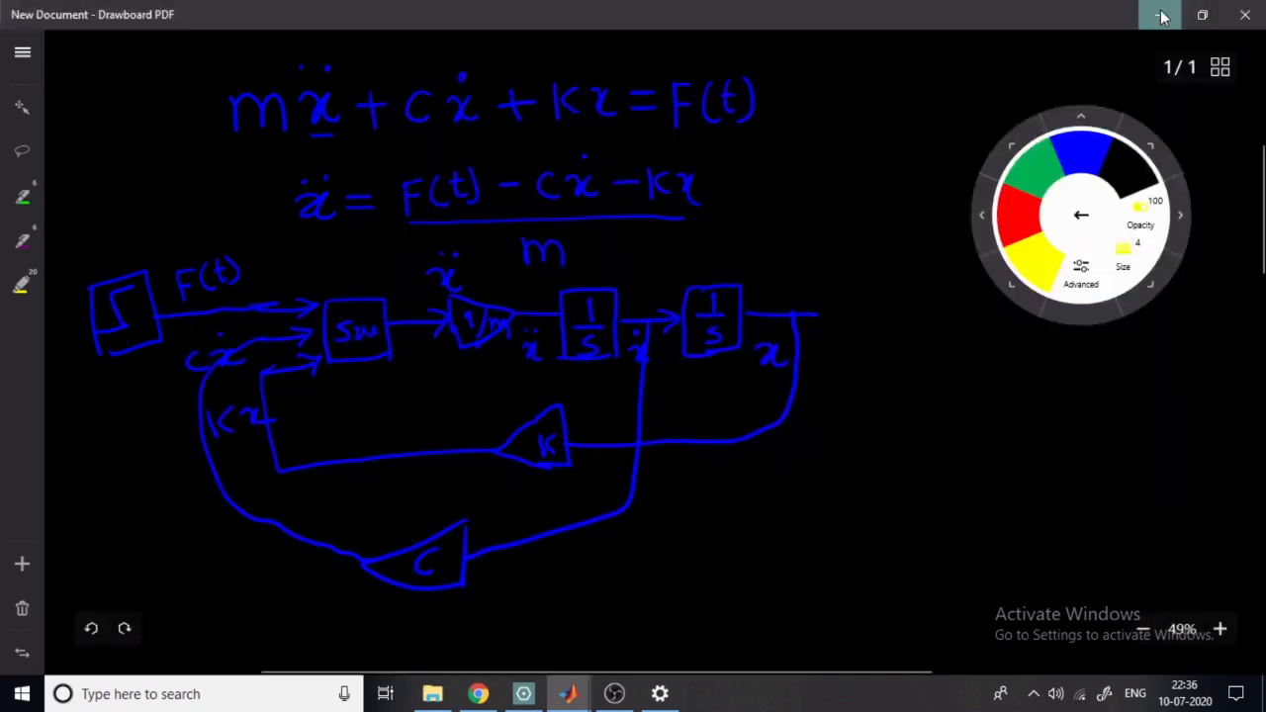
{"action": "left_click", "coordinate": [284, 326]}
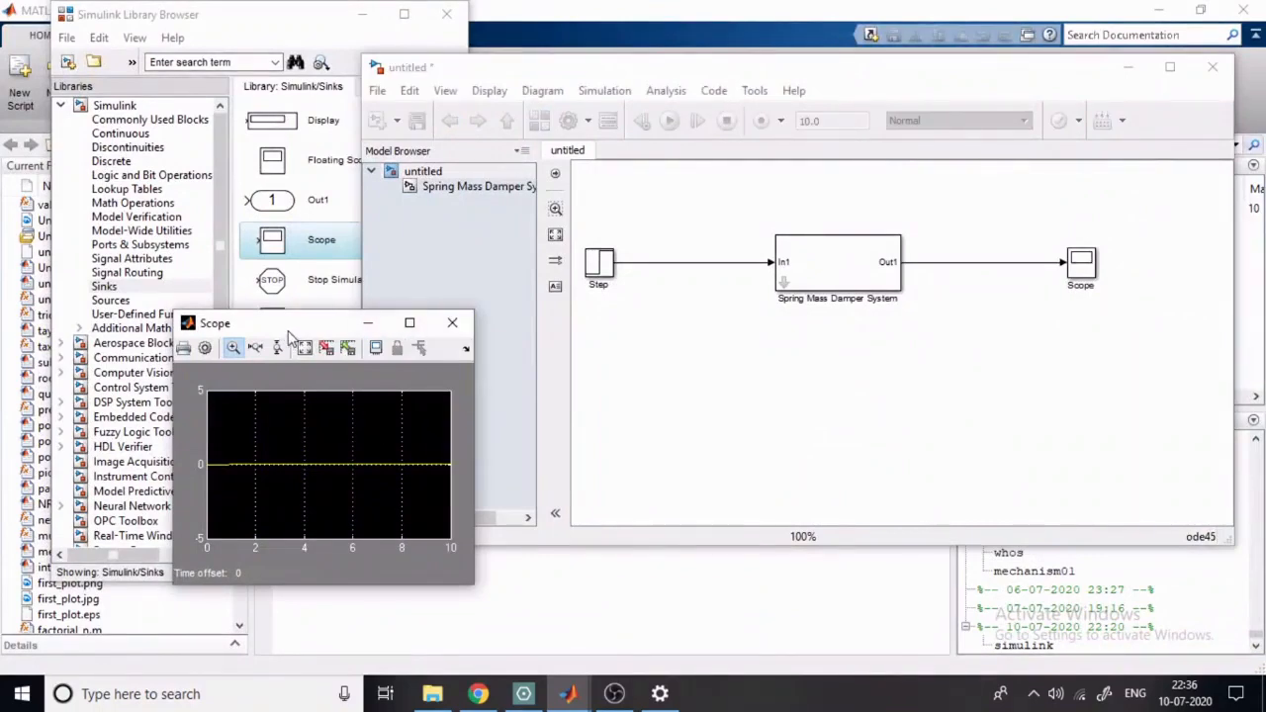
{"action": "left_click_drag", "start_coordinate": [288, 334], "coordinate": [339, 408]}
{"action": "left_click", "coordinate": [1019, 356]}
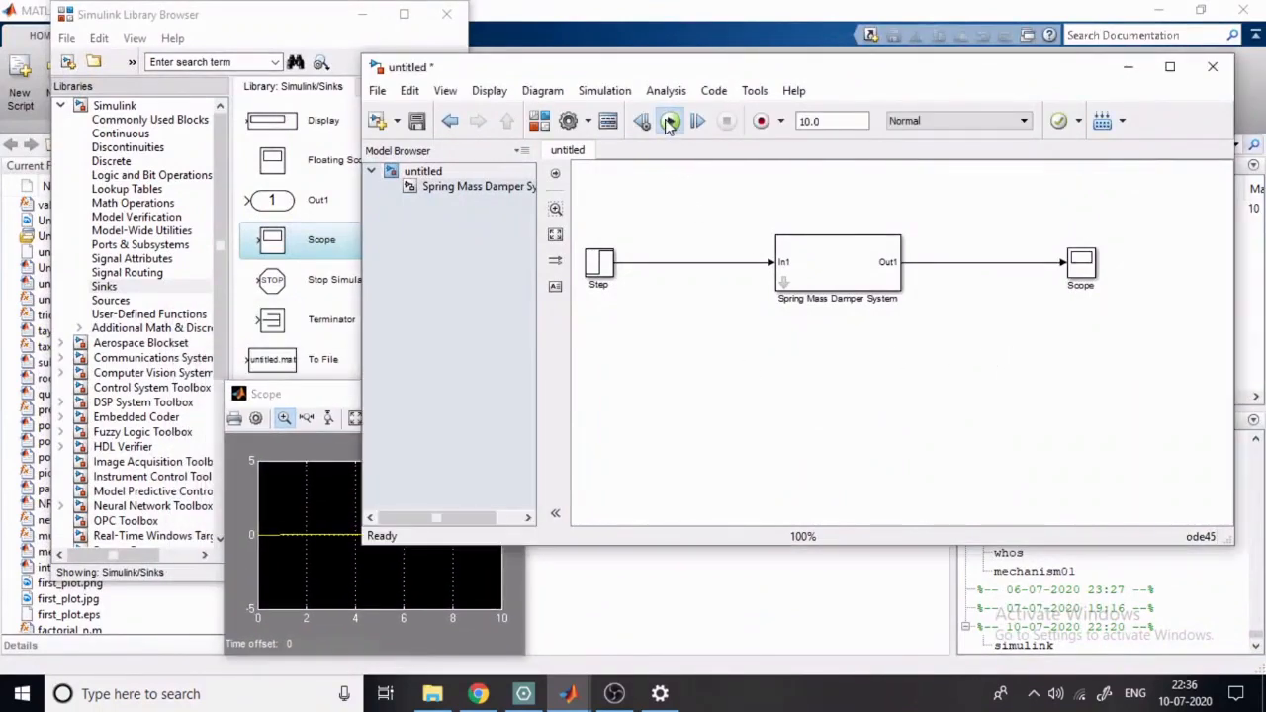
- Run the simulation and inspect the response in the enlarged Scope, zooming in on the trace
{"action": "left_click", "coordinate": [669, 120]}
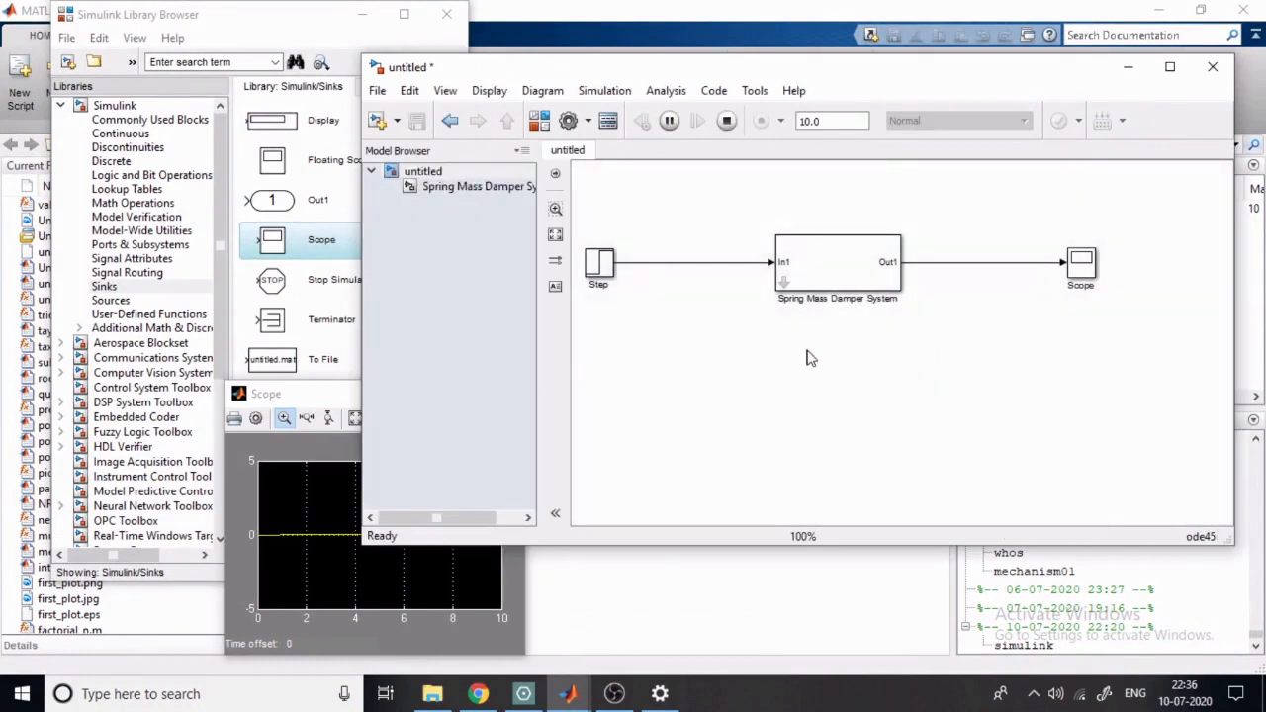
{"action": "left_click", "coordinate": [327, 420]}
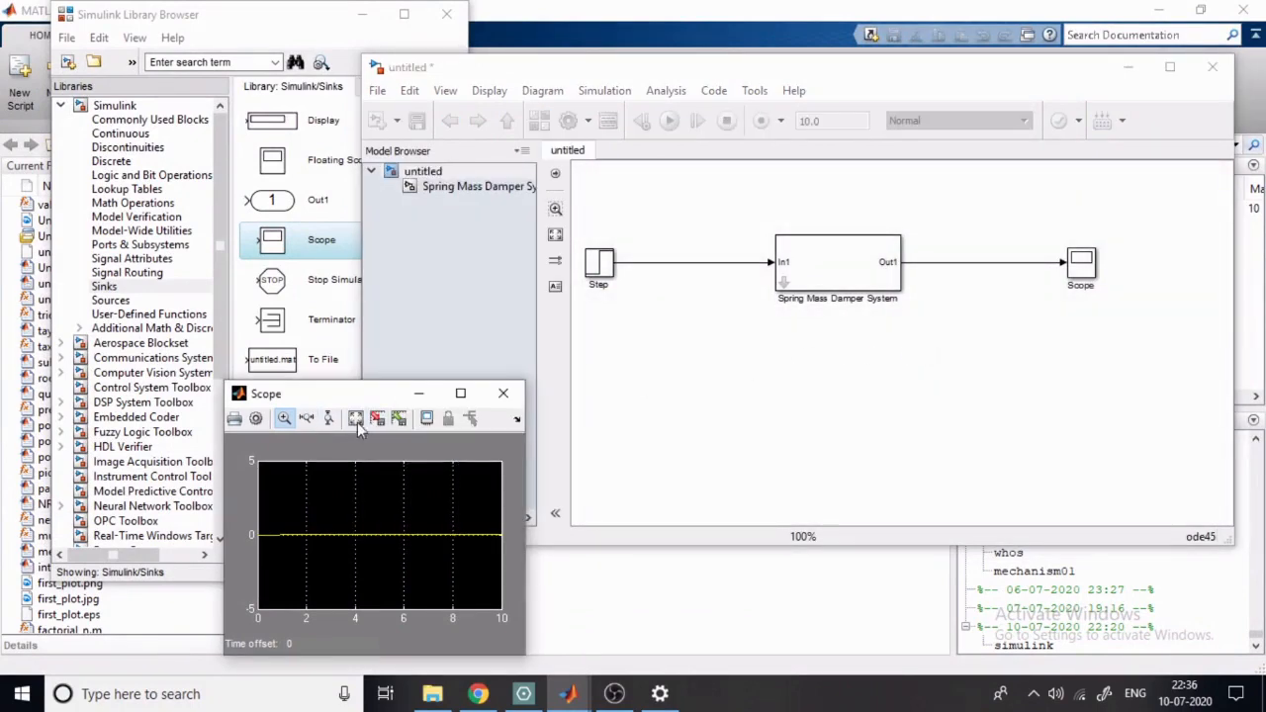
{"action": "left_click", "coordinate": [460, 393]}
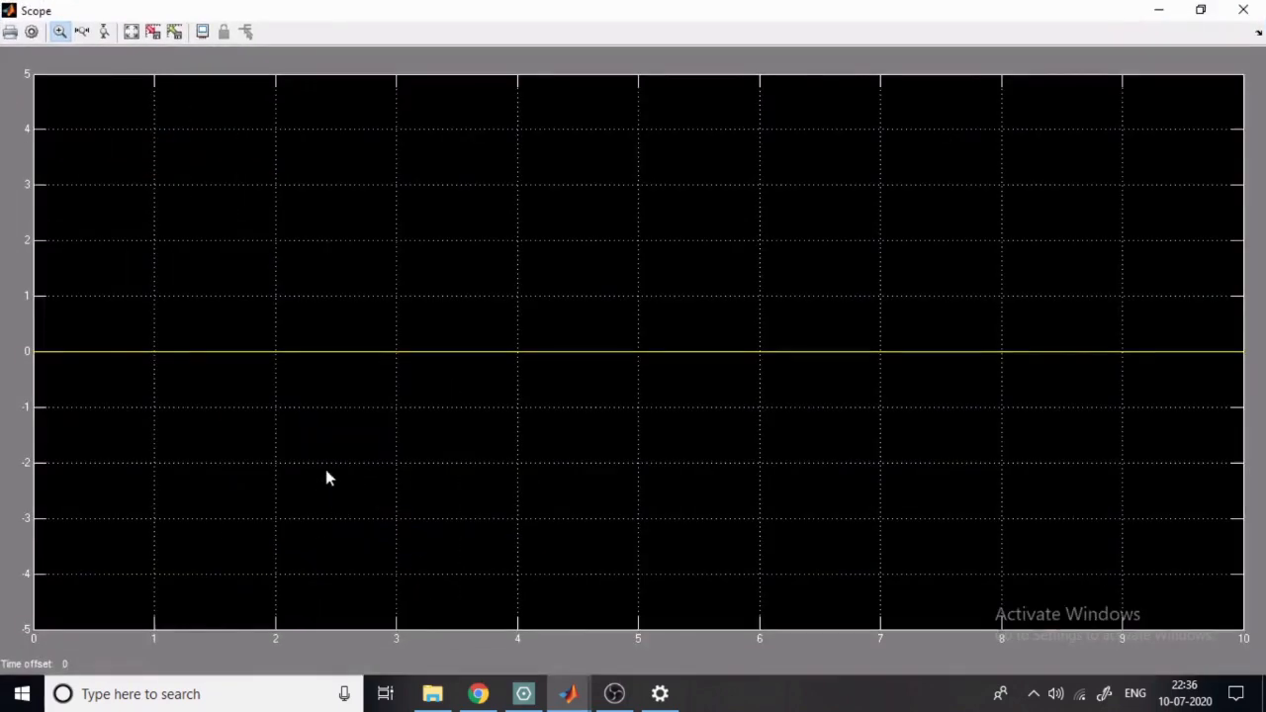
{"action": "left_click", "coordinate": [502, 355]}
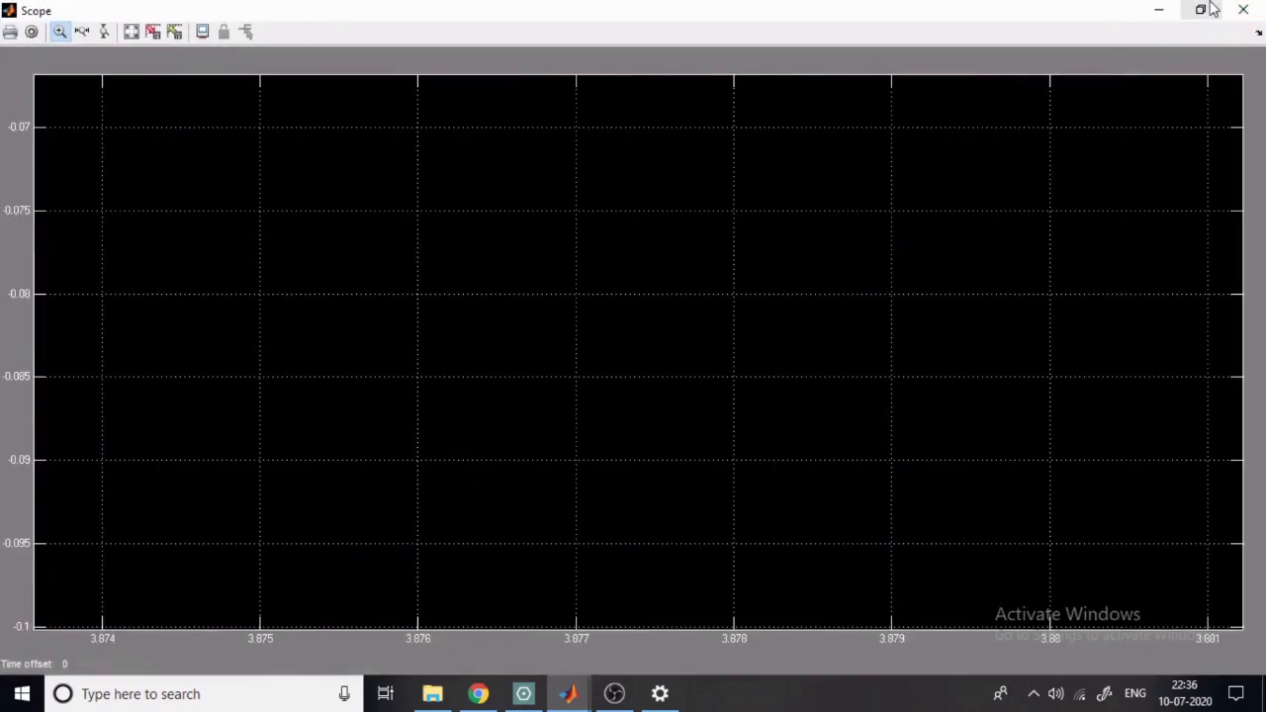
{"action": "left_click", "coordinate": [1203, 12]}
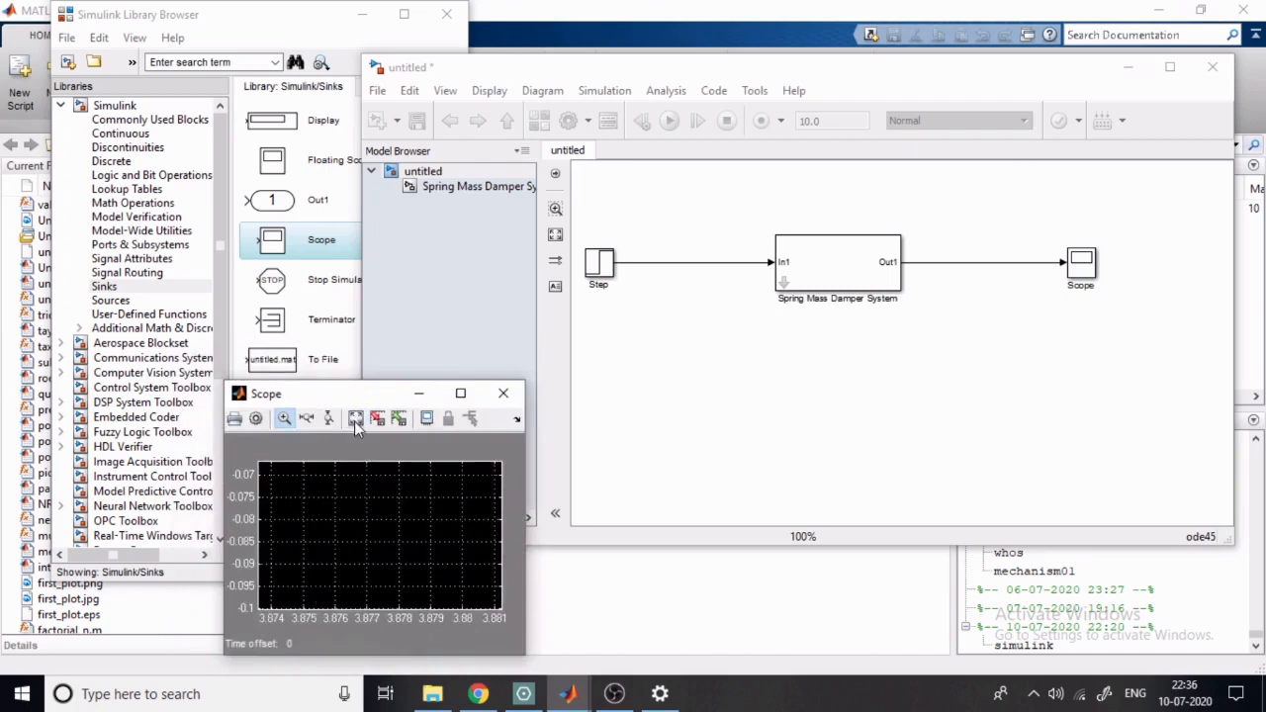
{"action": "left_click", "coordinate": [257, 420]}
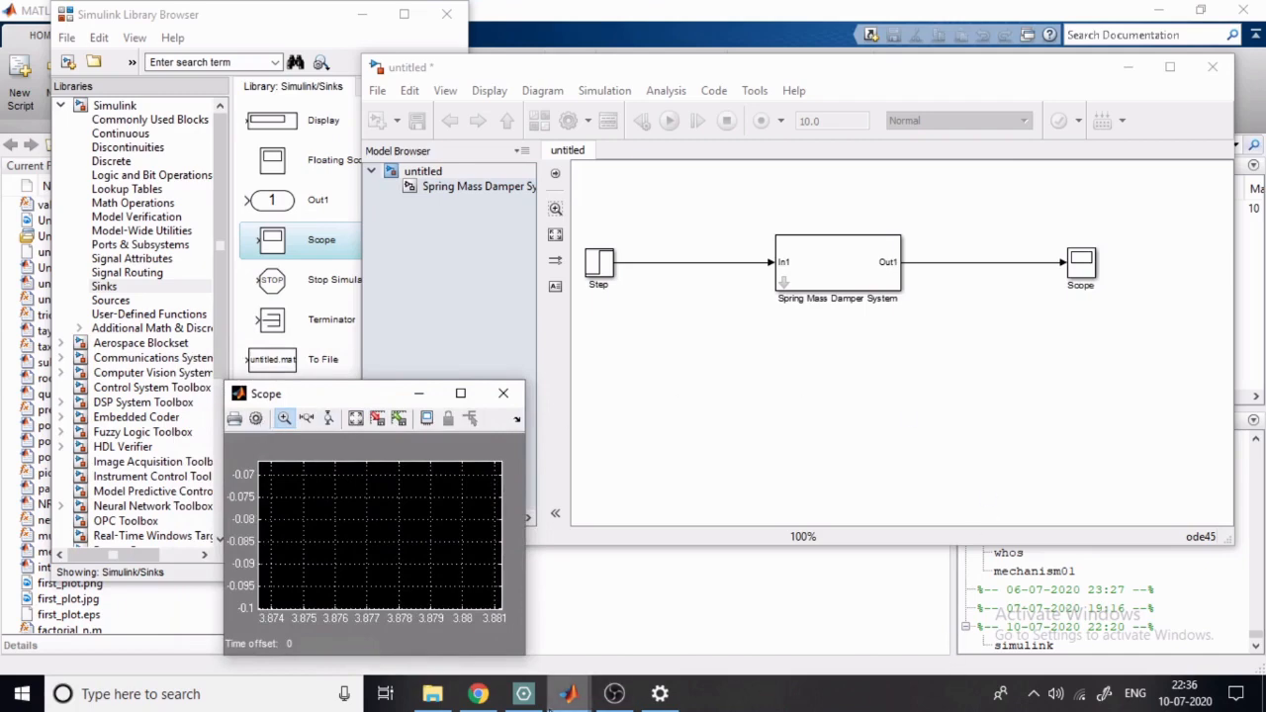
- Minimize File Explorer and switch to the spring_mass_damper model in Simulink
{"action": "left_click", "coordinate": [609, 696]}
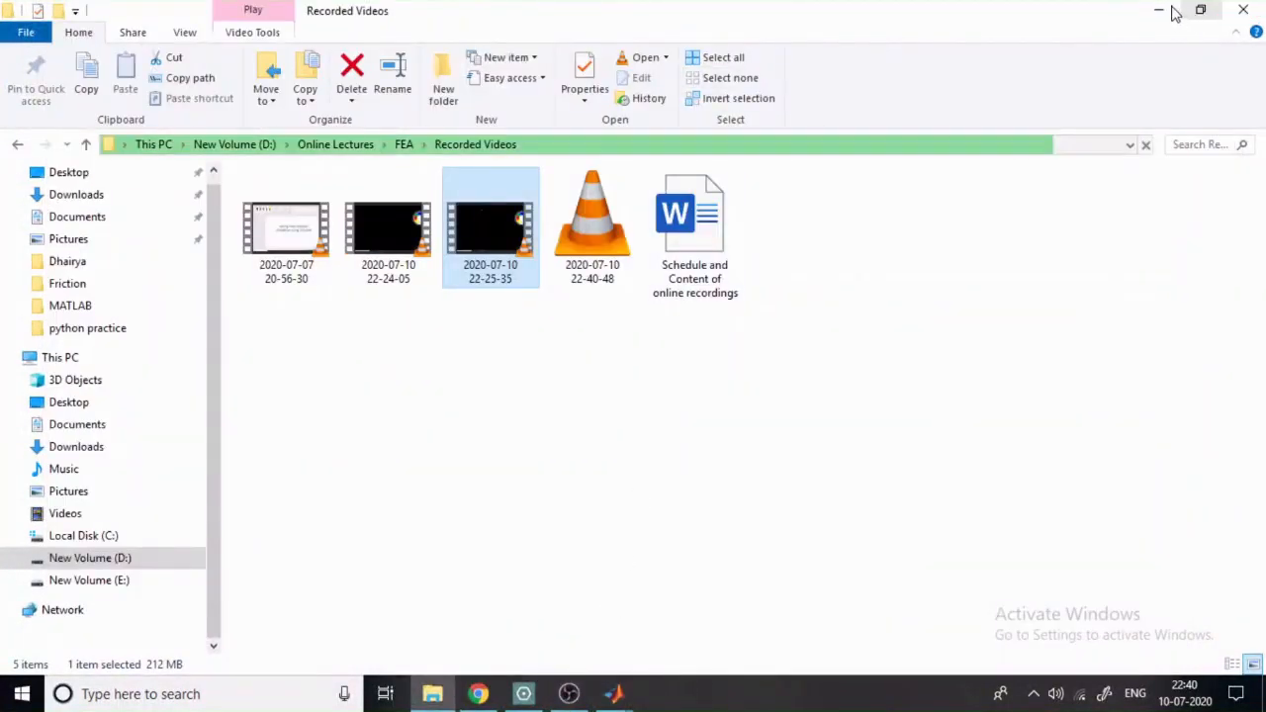
{"action": "left_click", "coordinate": [1159, 10]}
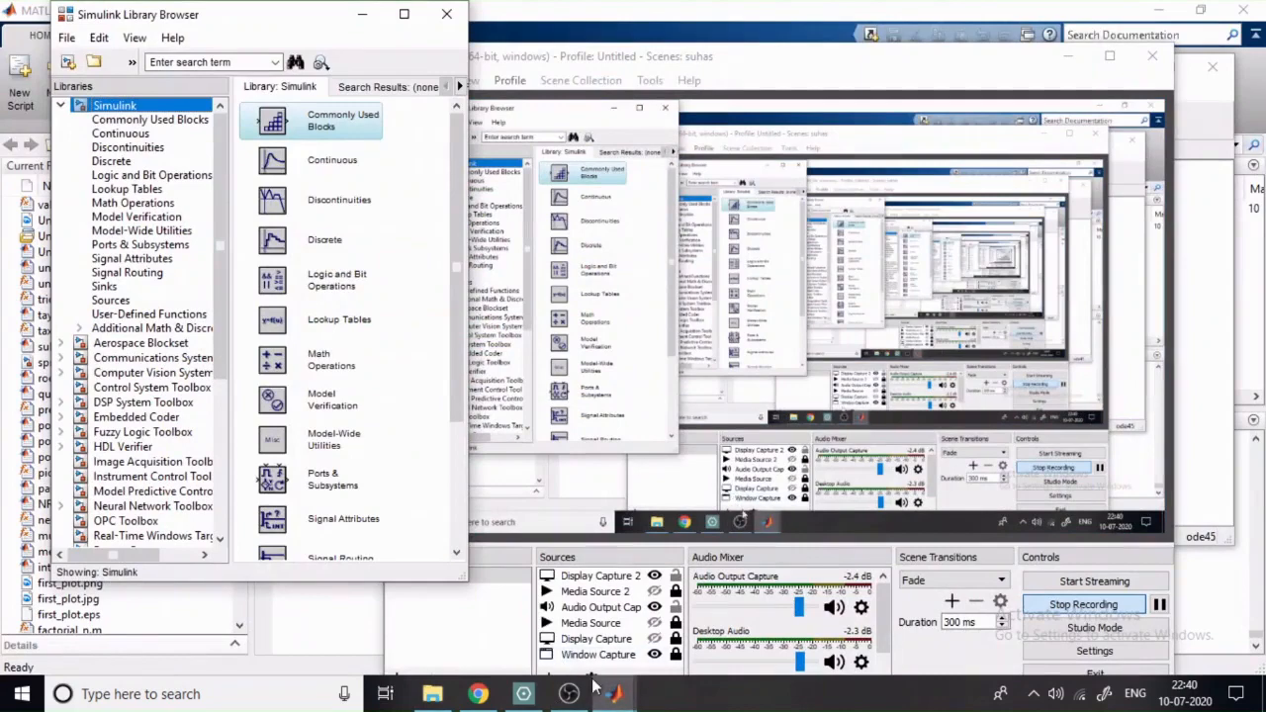
{"action": "mouse_move", "coordinate": [621, 698]}
{"action": "left_click", "coordinate": [700, 600]}
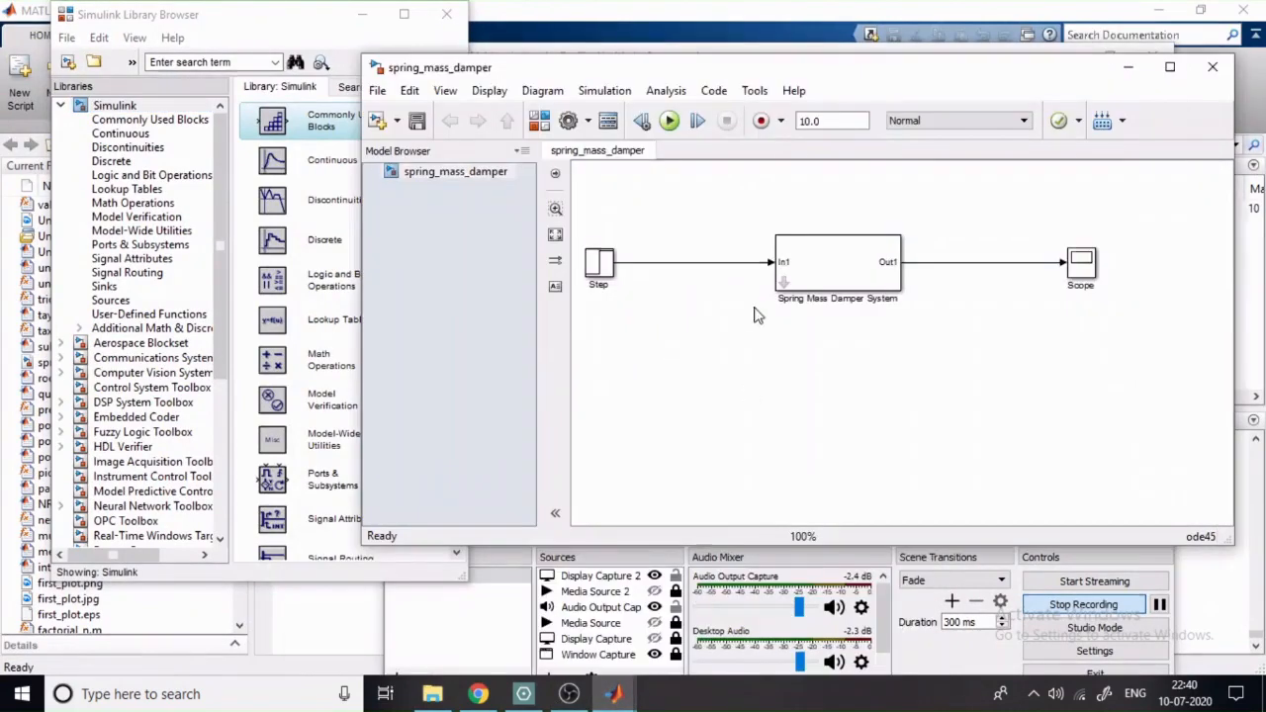
- Run the spring_mass_damper simulation and view its response in the Scope with the axes autoscaled
{"action": "left_click", "coordinate": [668, 119]}
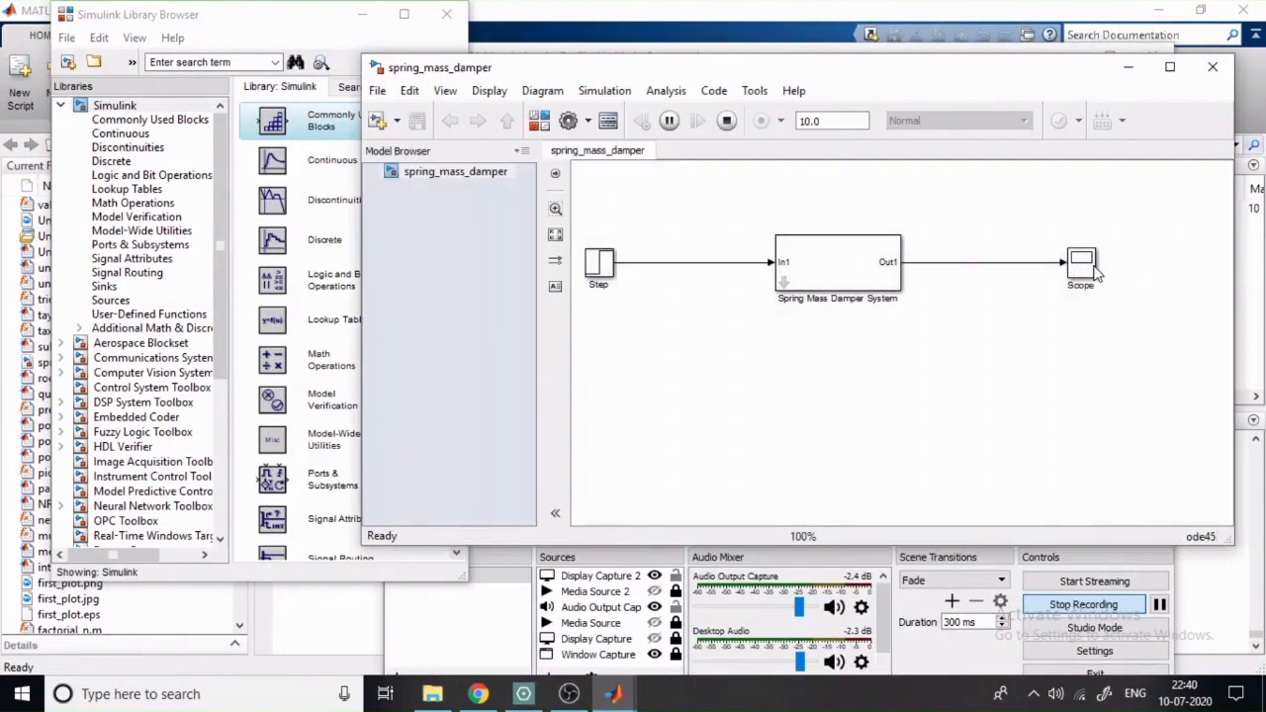
{"action": "double_click", "coordinate": [1081, 265]}
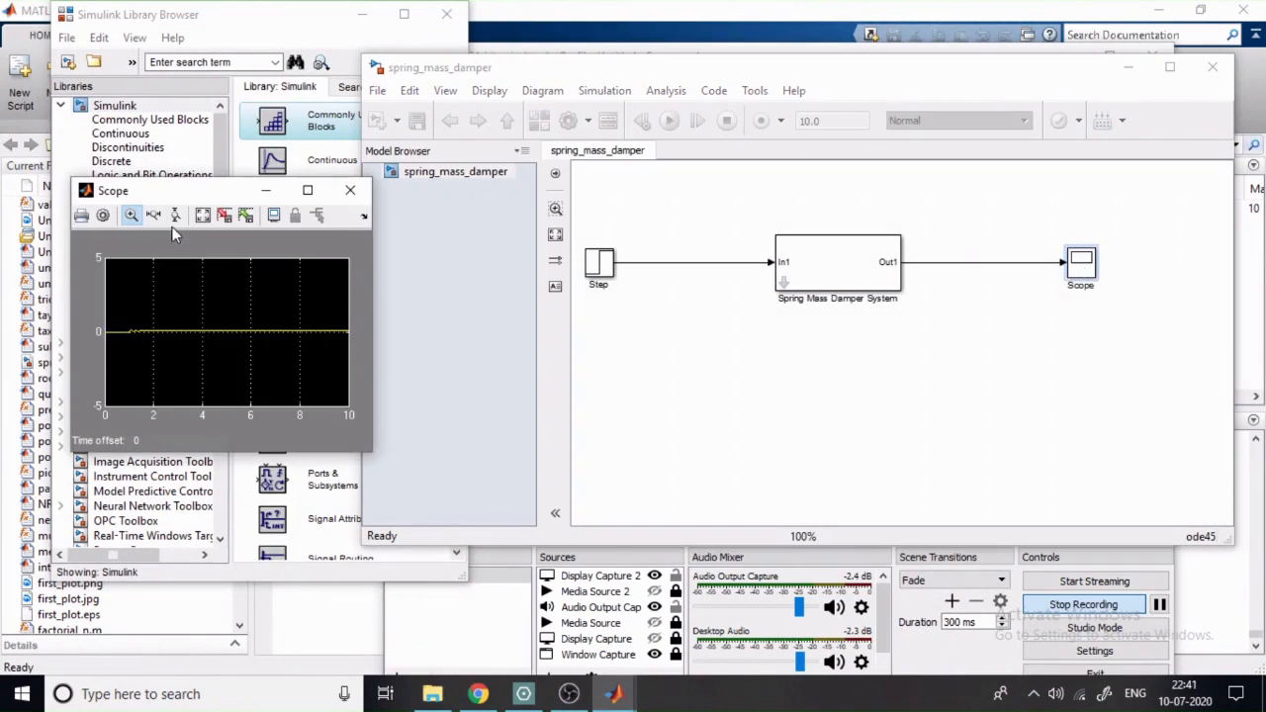
{"action": "left_click", "coordinate": [204, 215]}
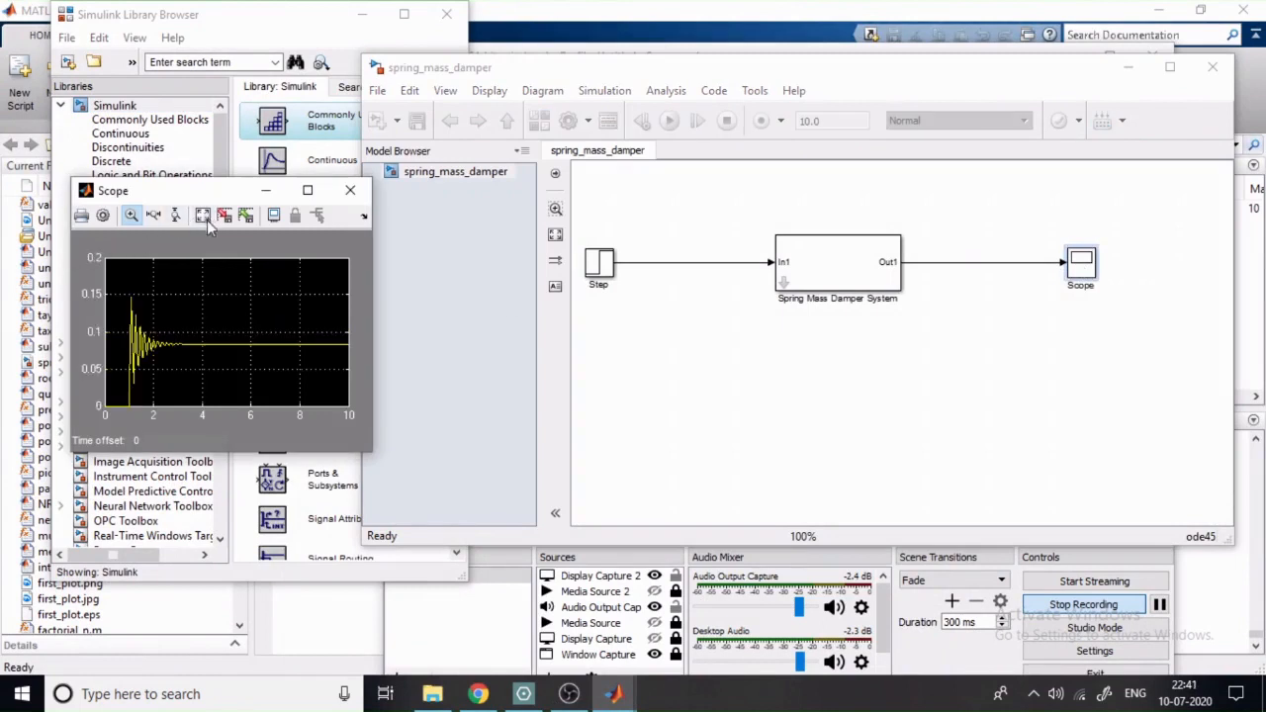
- Set the Step block's final value to 5000 and apply the change
{"action": "left_click", "coordinate": [596, 265]}
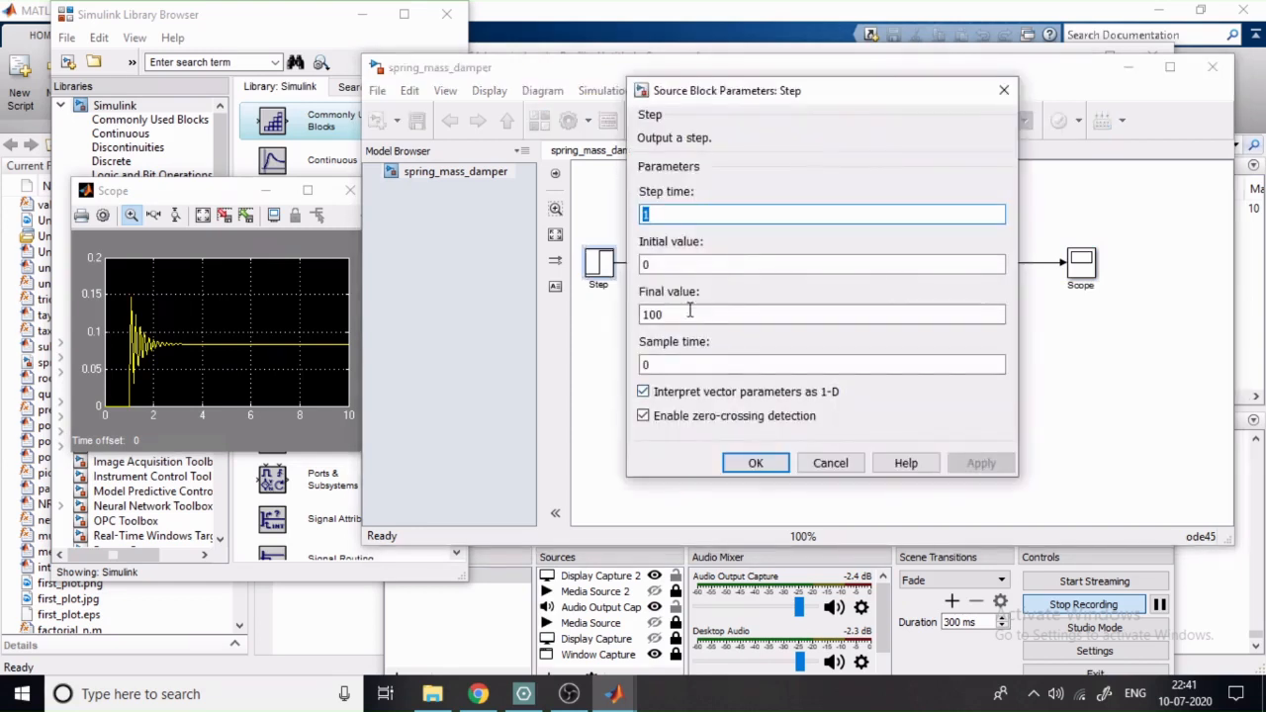
{"action": "double_click", "coordinate": [691, 313]}
{"action": "left_click", "coordinate": [703, 314]}
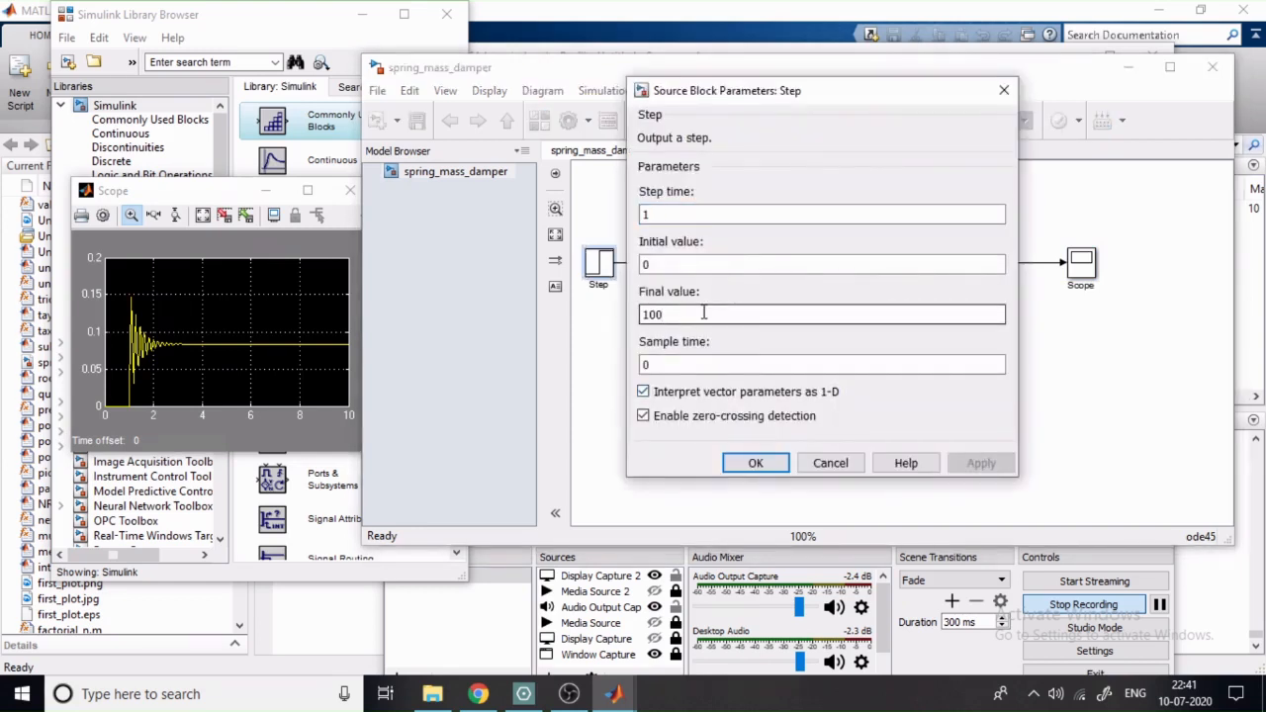
{"action": "type", "text": "0"}
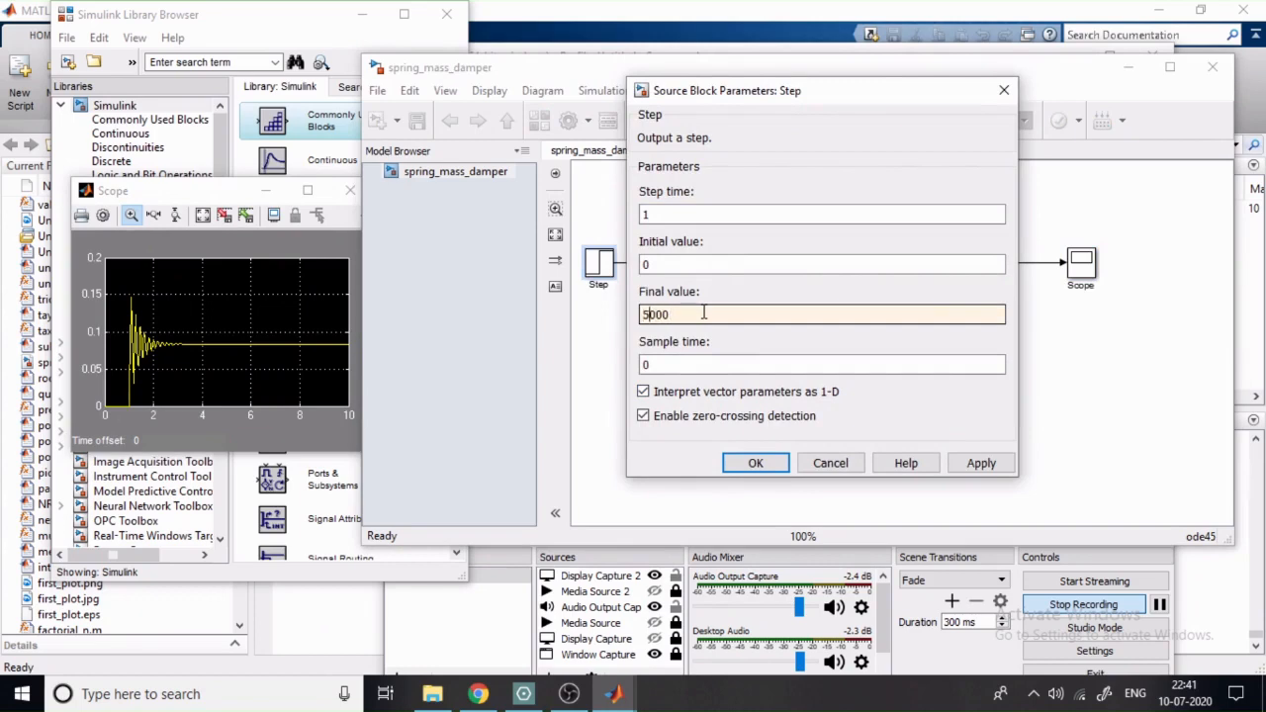
{"action": "key", "text": "Return"}
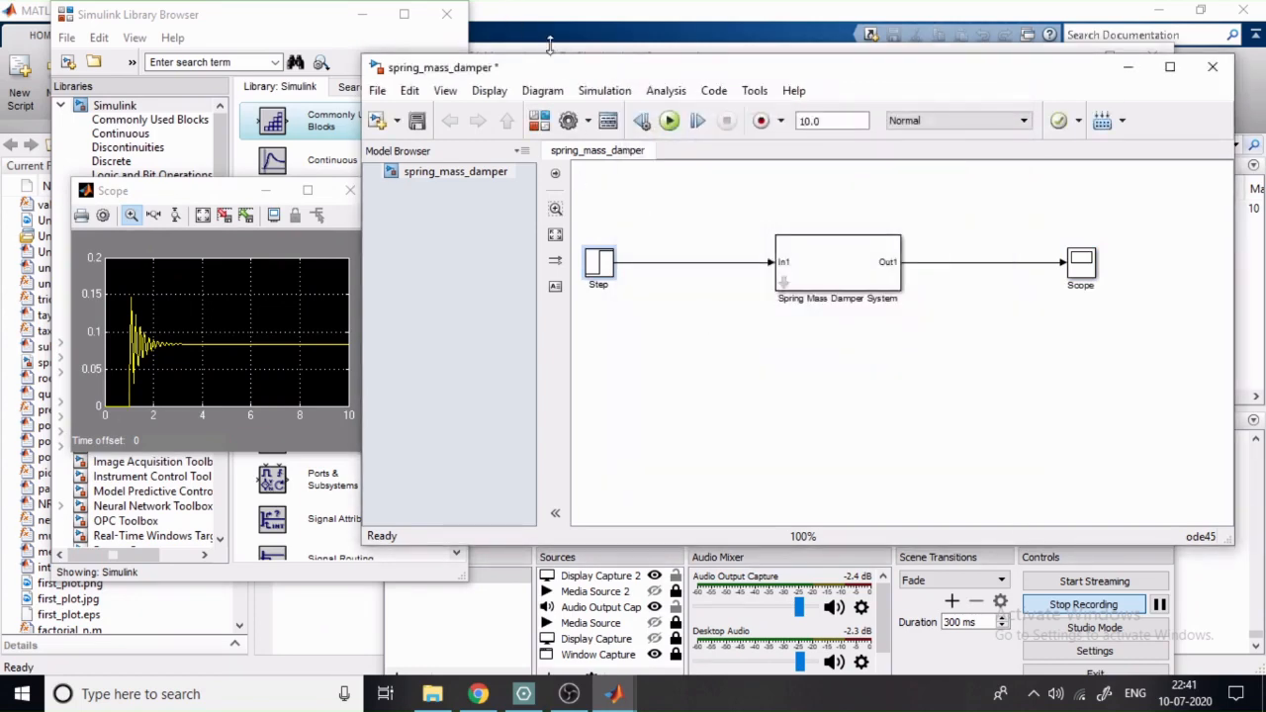
- Rerun the simulation with the larger step input and autoscale the Scope axes to fit the new response
{"action": "left_click", "coordinate": [669, 119]}
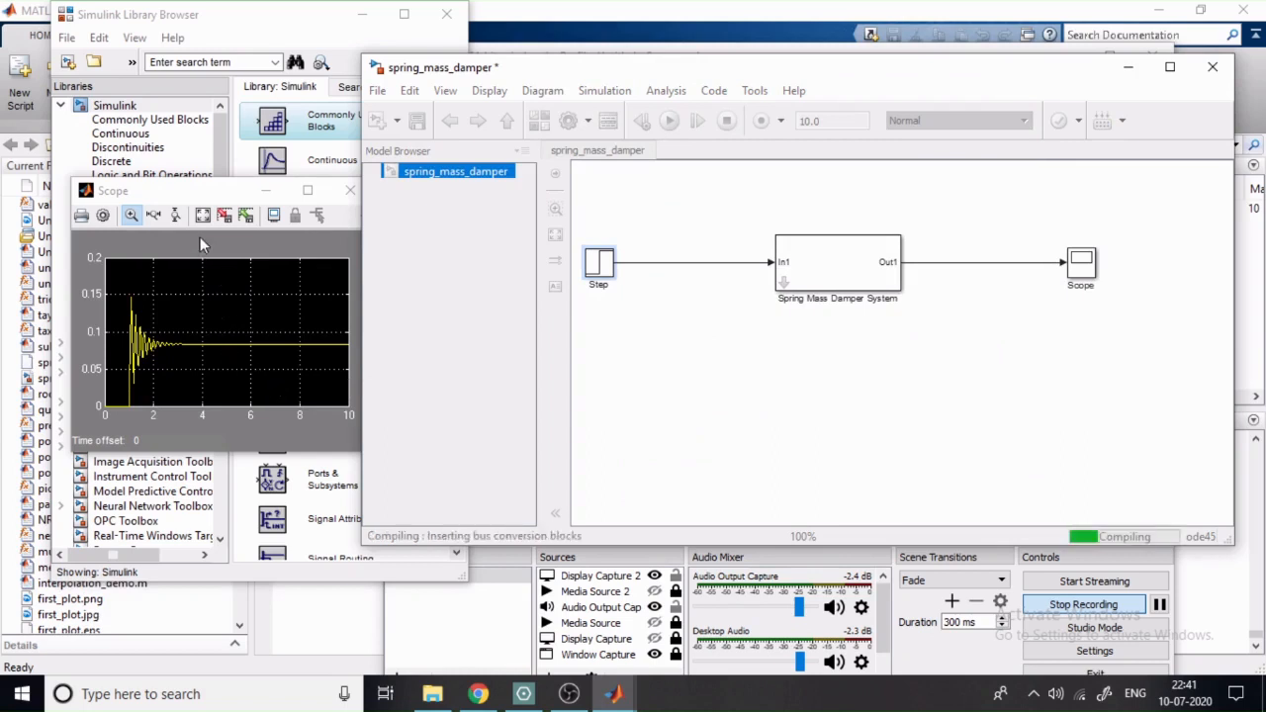
{"action": "left_click", "coordinate": [204, 221]}
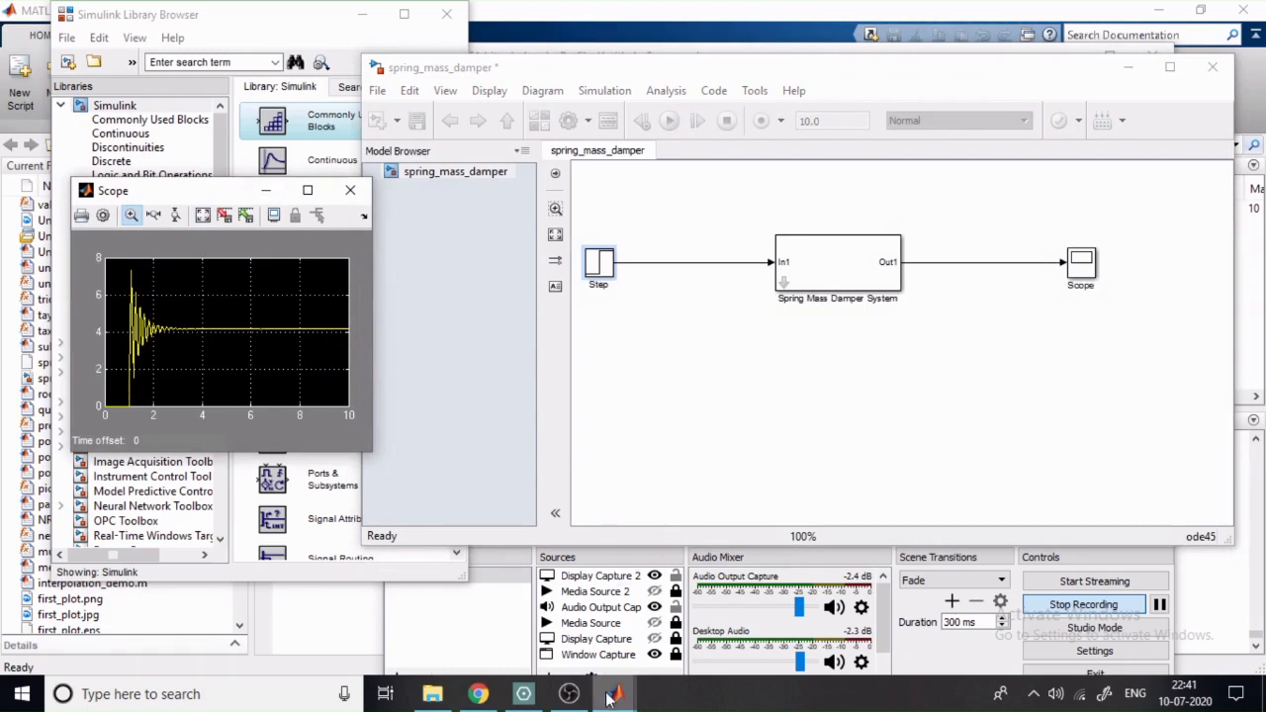
{"action": "left_click", "coordinate": [571, 695]}
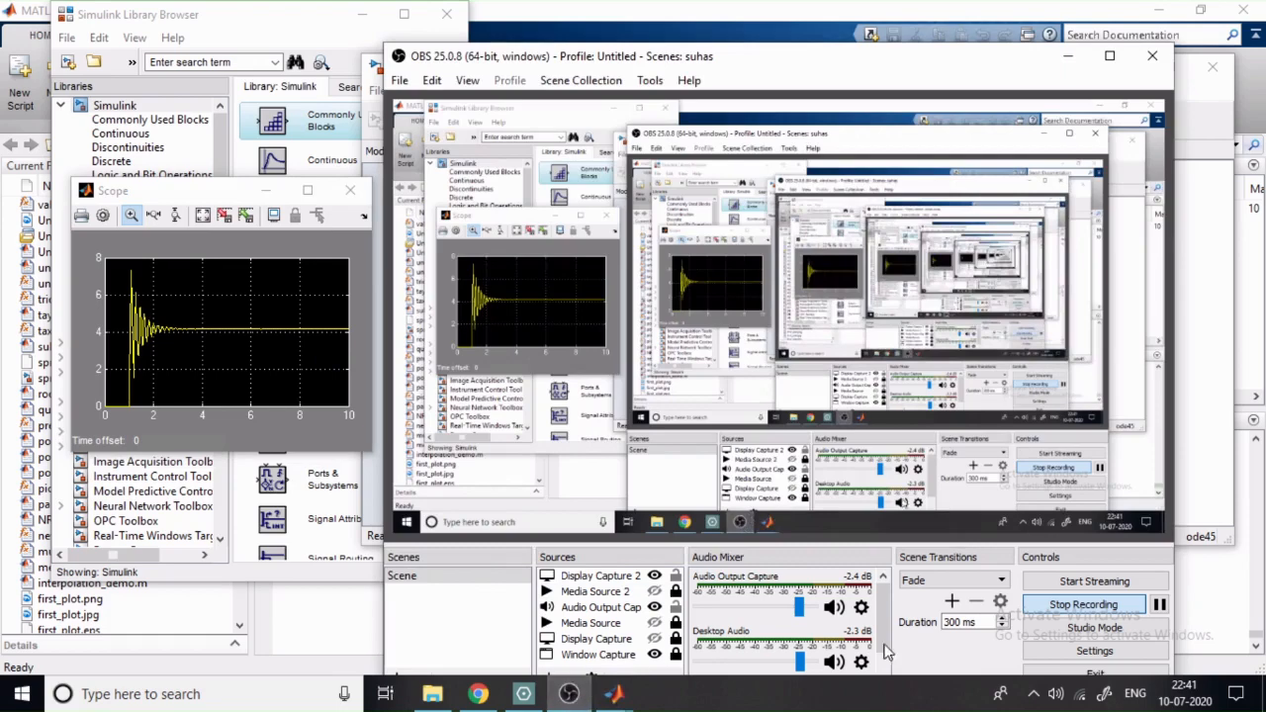